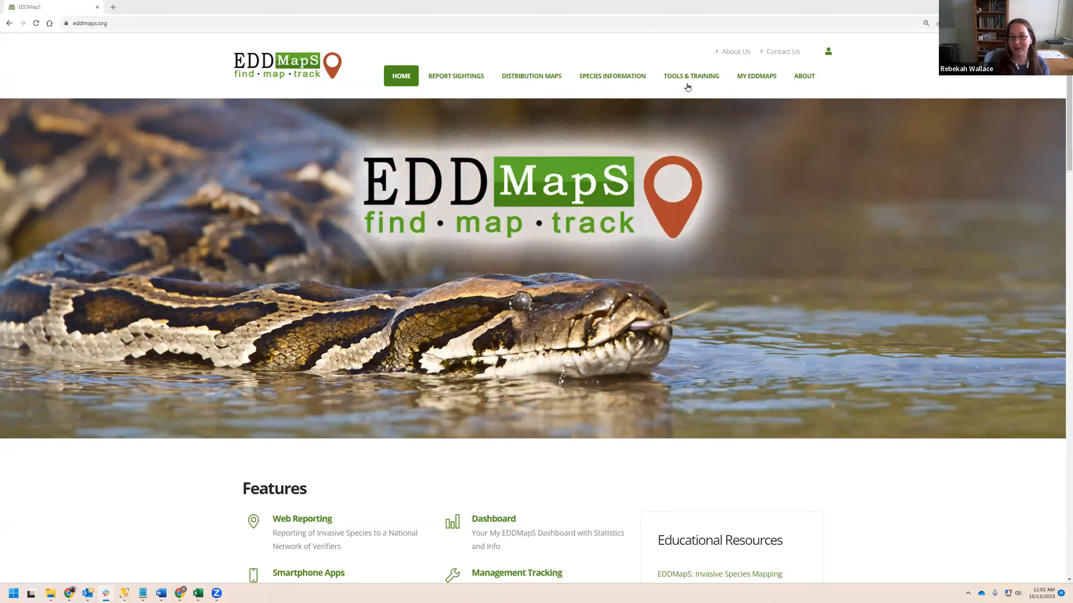
Open the Advanced Query Tools from the site's Tools page
mouse_move(687, 87)
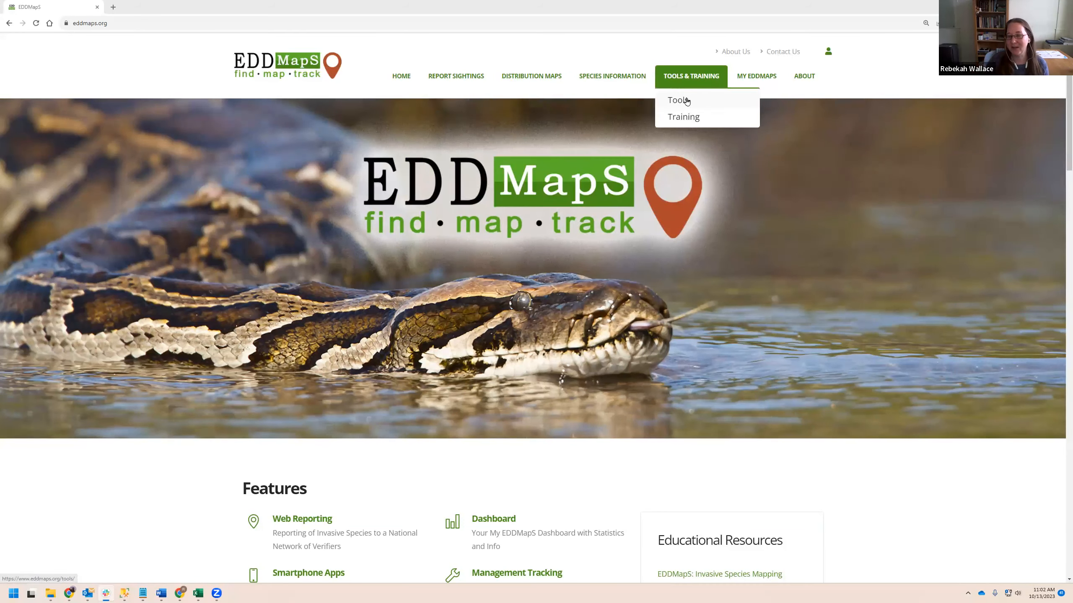
click(691, 103)
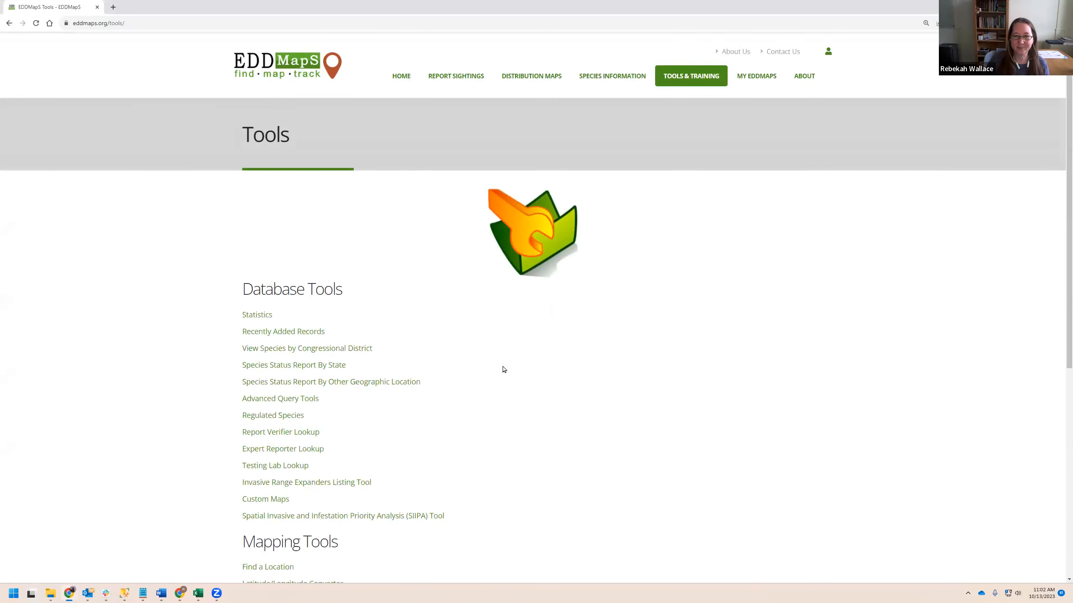
scroll(503, 369, down, 3)
drag(352, 240, 256, 242)
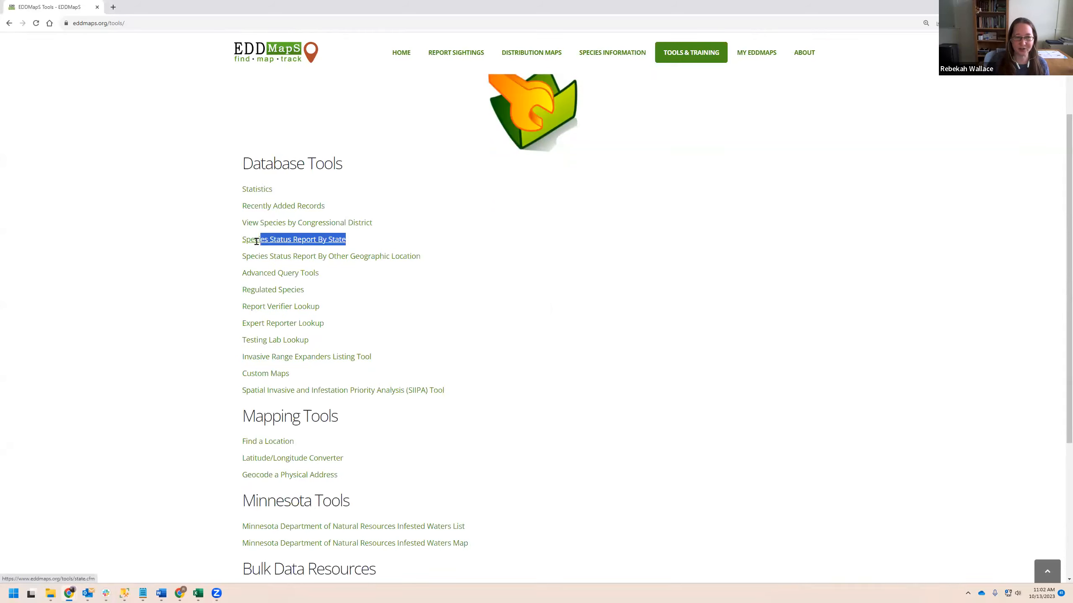
drag(424, 256, 239, 257)
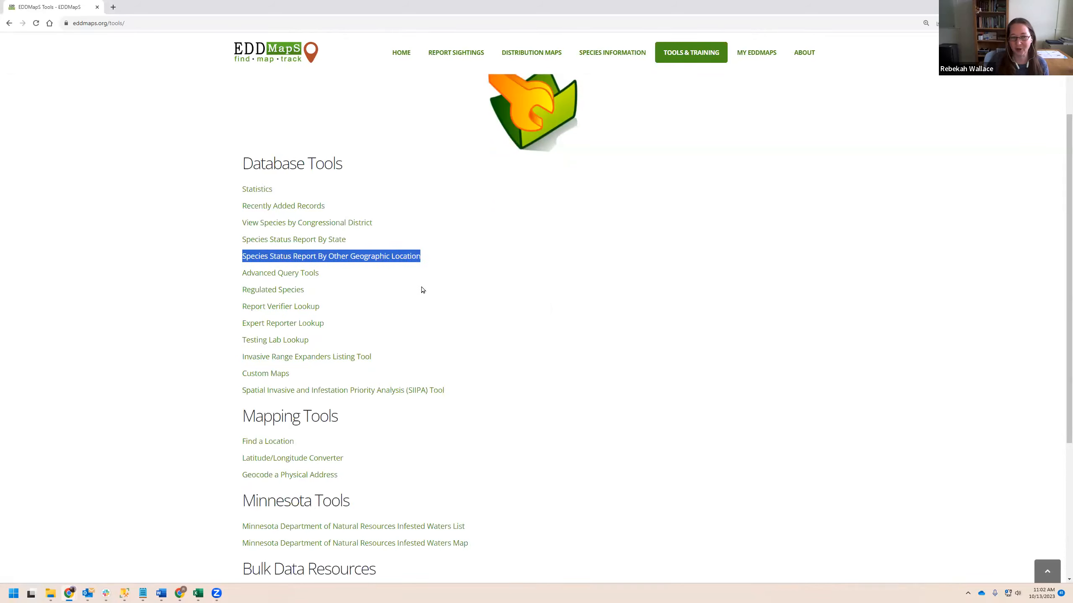
click(497, 301)
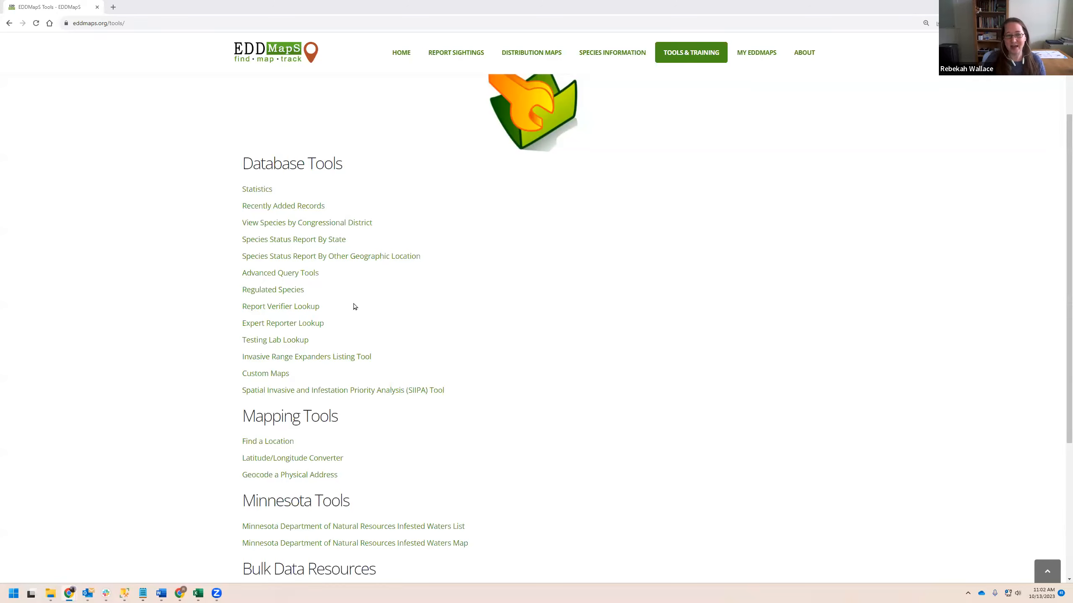
drag(320, 273, 239, 275)
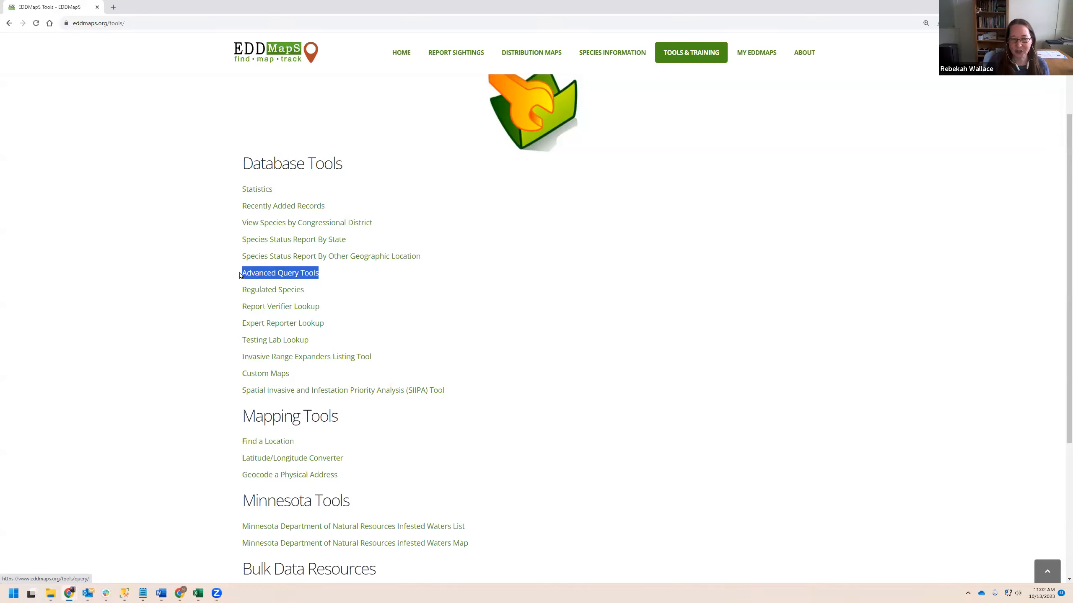
click(273, 273)
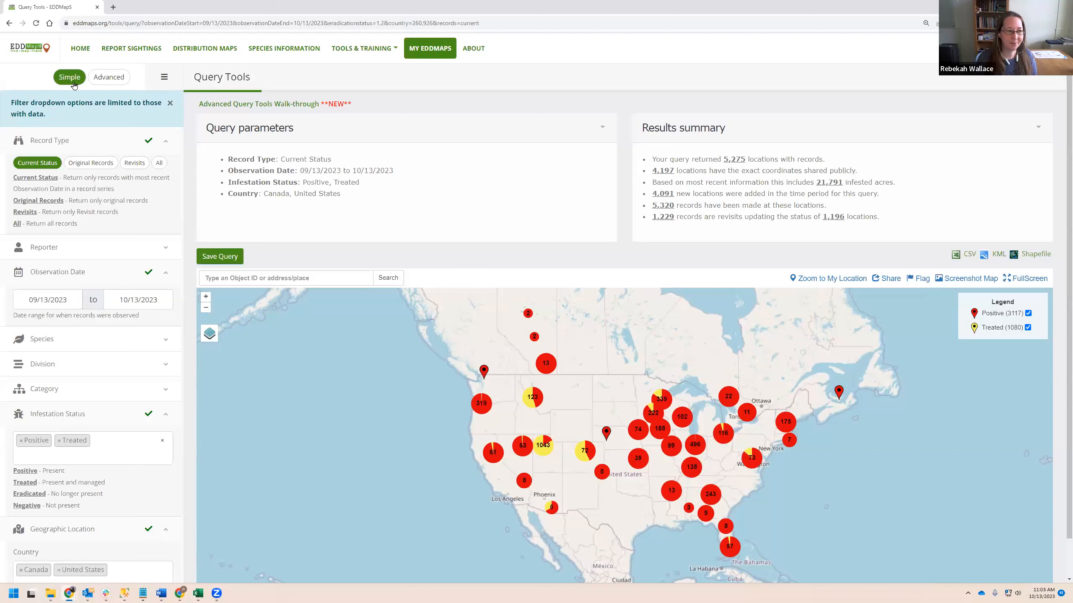
Compare the Advanced and Simple filter sets, and review the default query parameters and the note about dropdown options
click(109, 80)
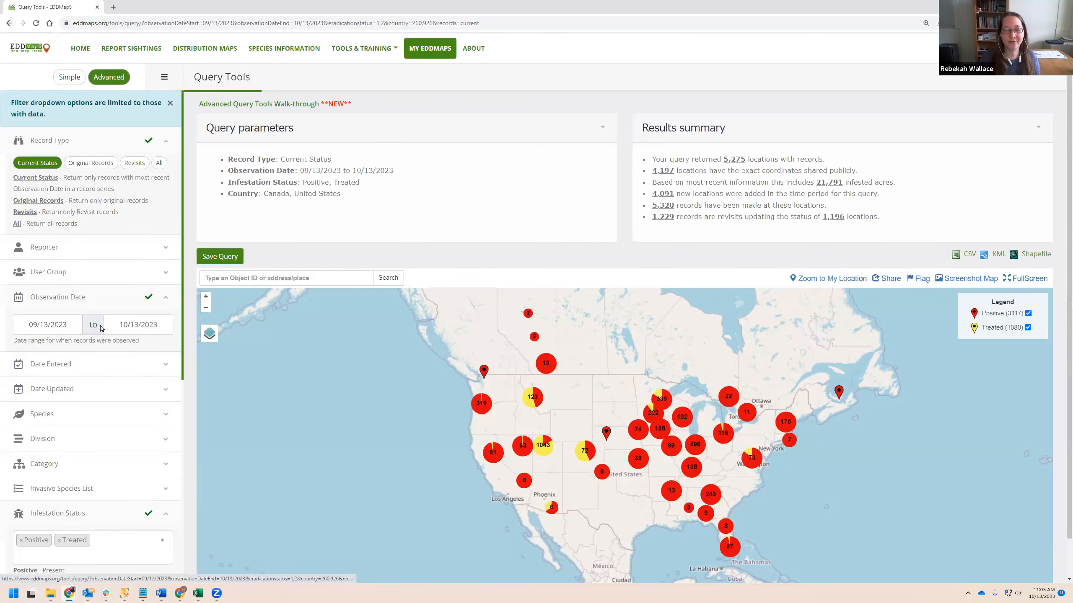
click(69, 78)
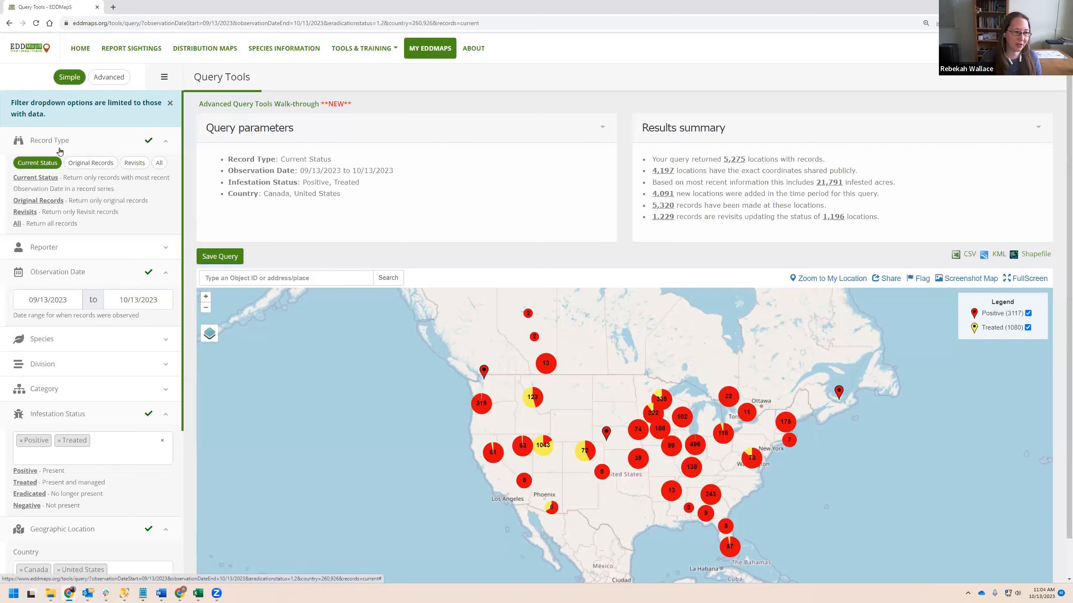
scroll(77, 278, down, 2)
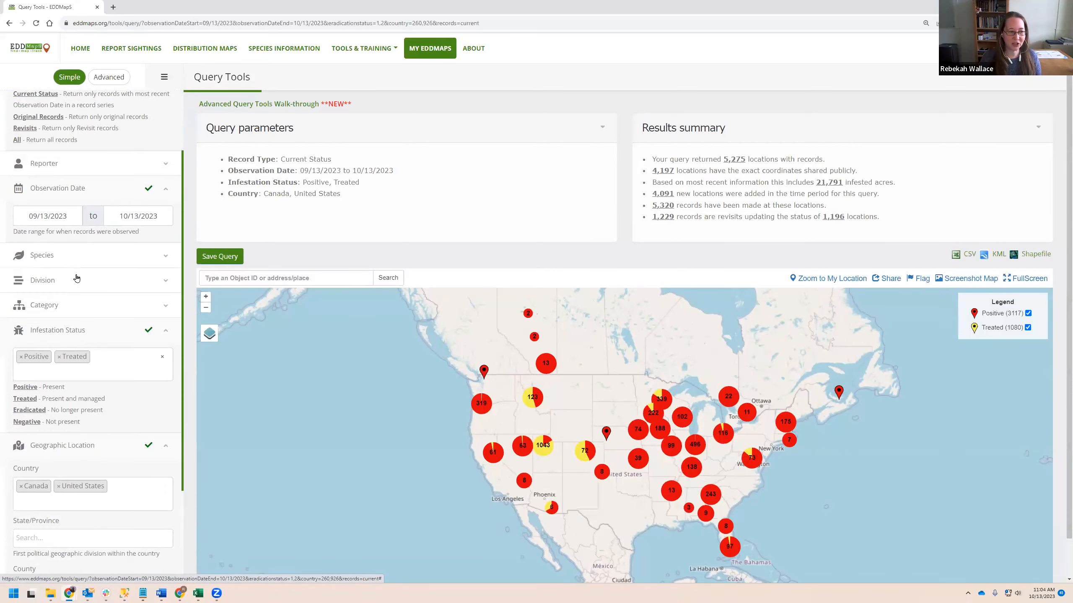
scroll(76, 278, down, 2)
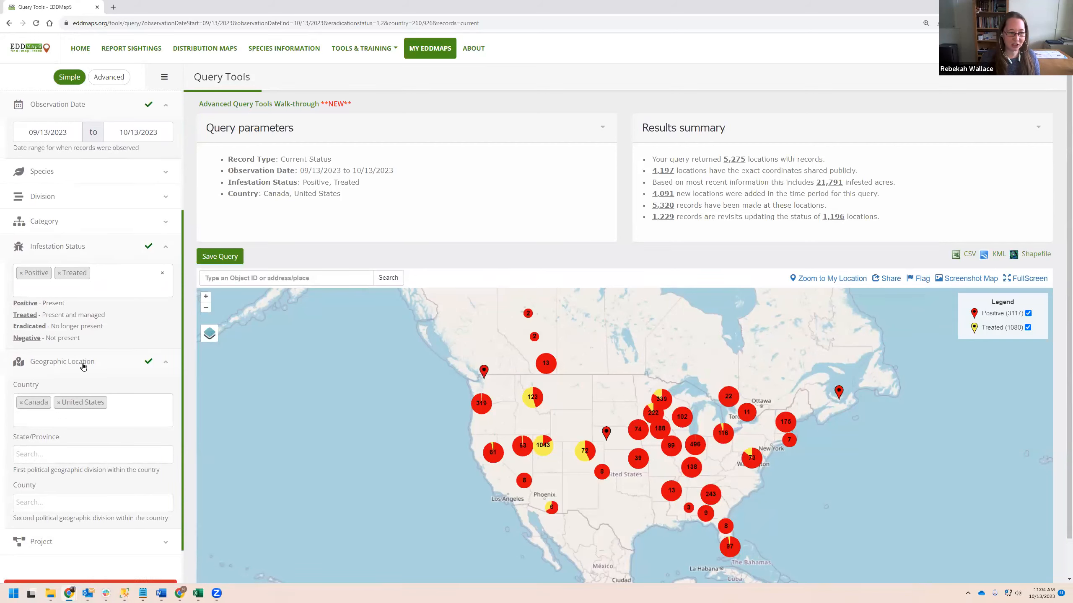
scroll(106, 365, down, 1)
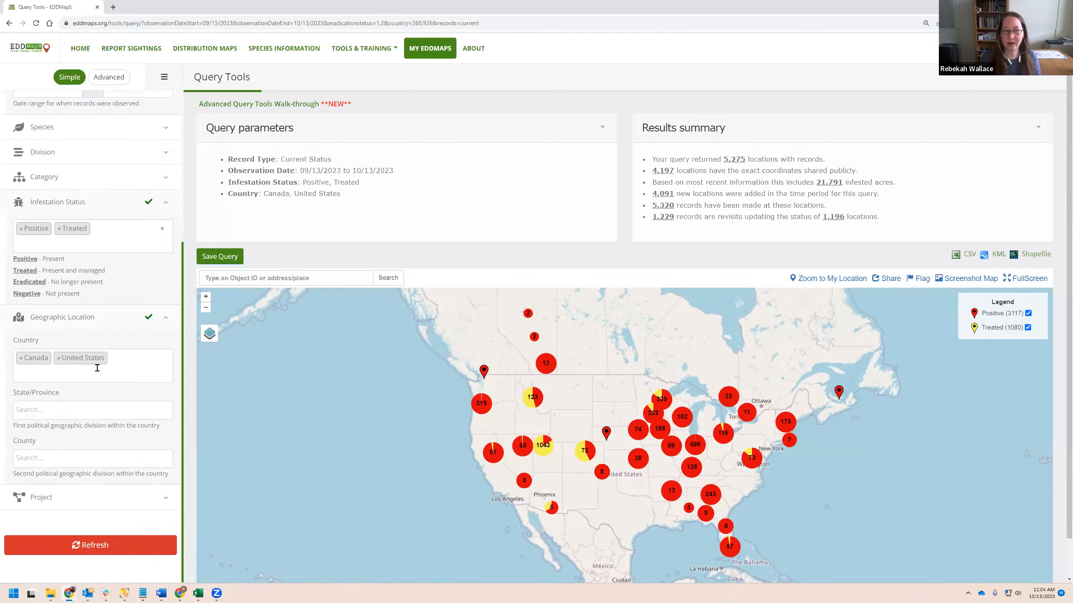
scroll(97, 367, up, 5)
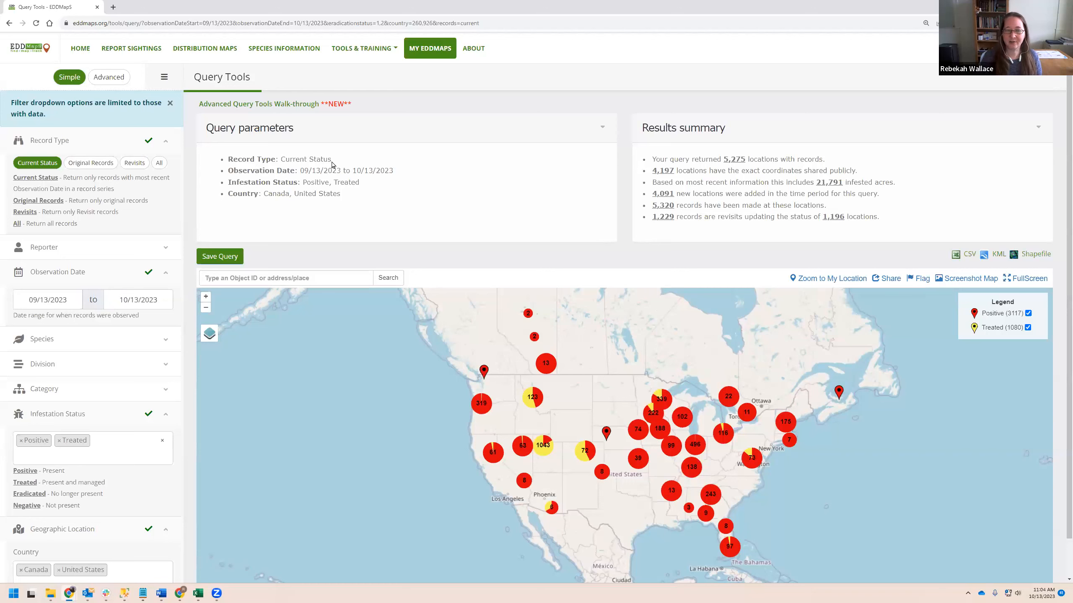
drag(228, 133, 371, 204)
click(371, 203)
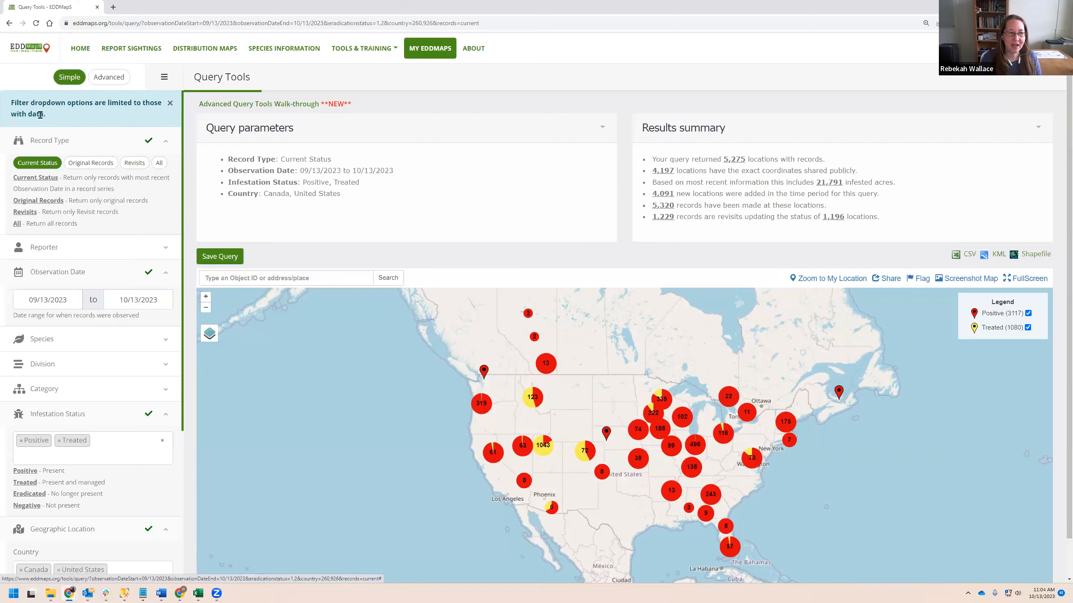
drag(12, 101, 53, 120)
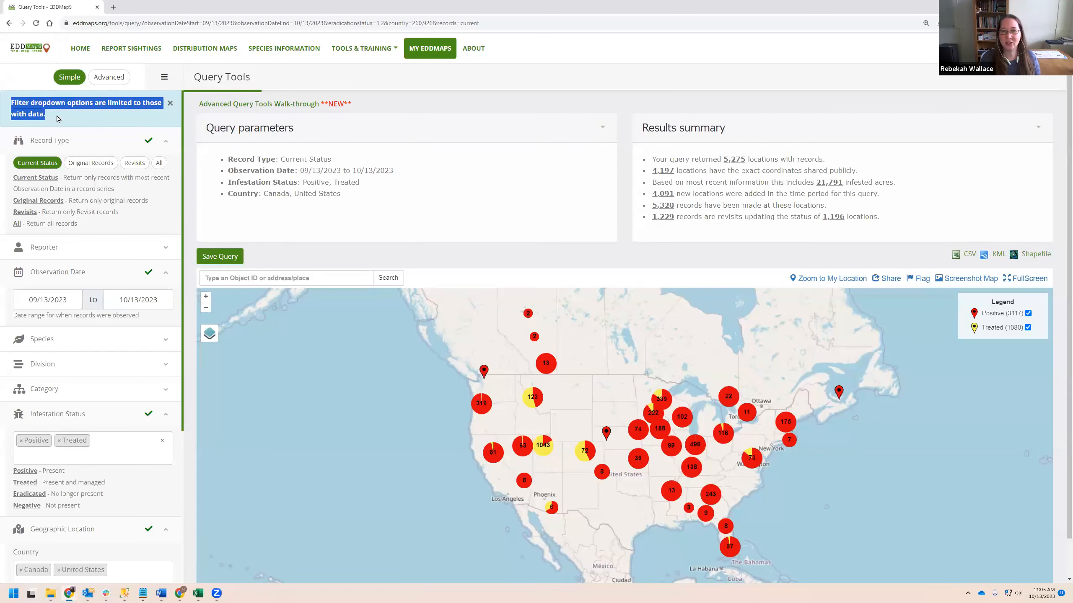
click(192, 119)
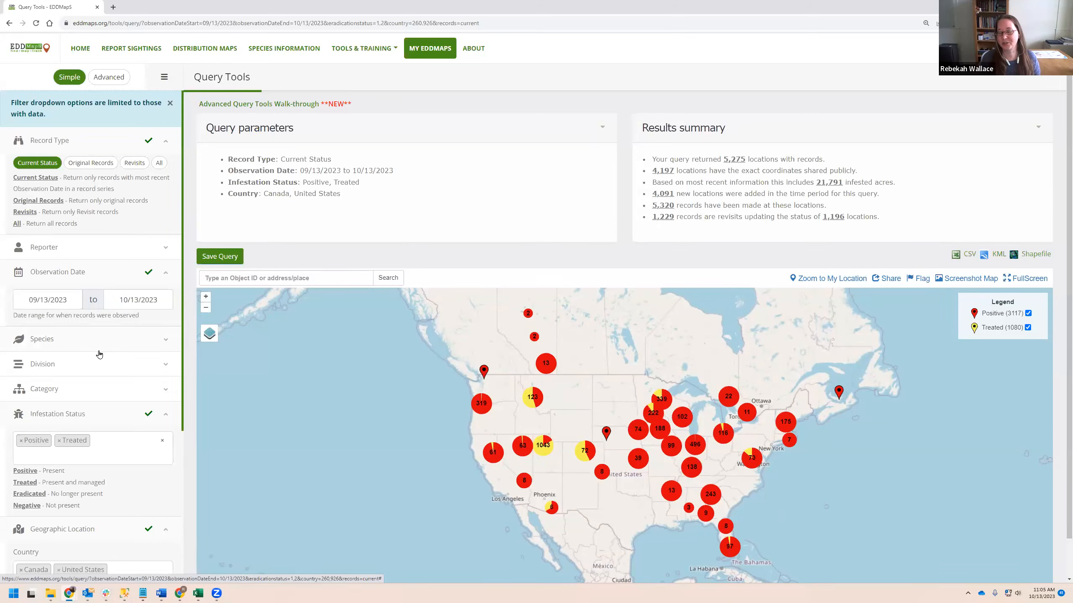
Filter Infestation Status to Eradicated only, and check which State/Province options are offered for it
scroll(99, 354, down, 4)
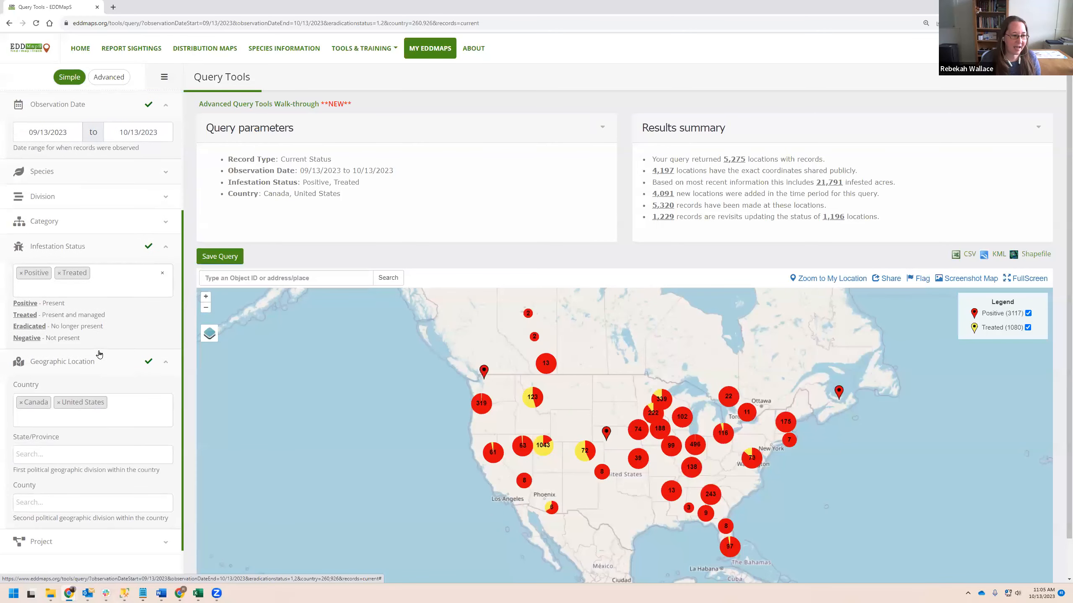
click(96, 273)
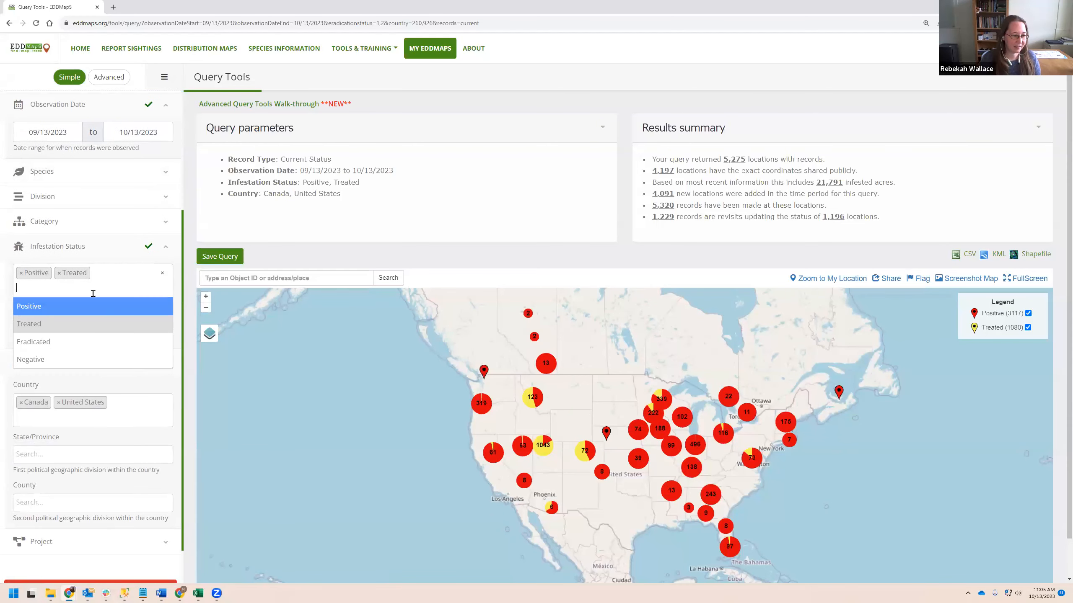
click(89, 341)
click(21, 273)
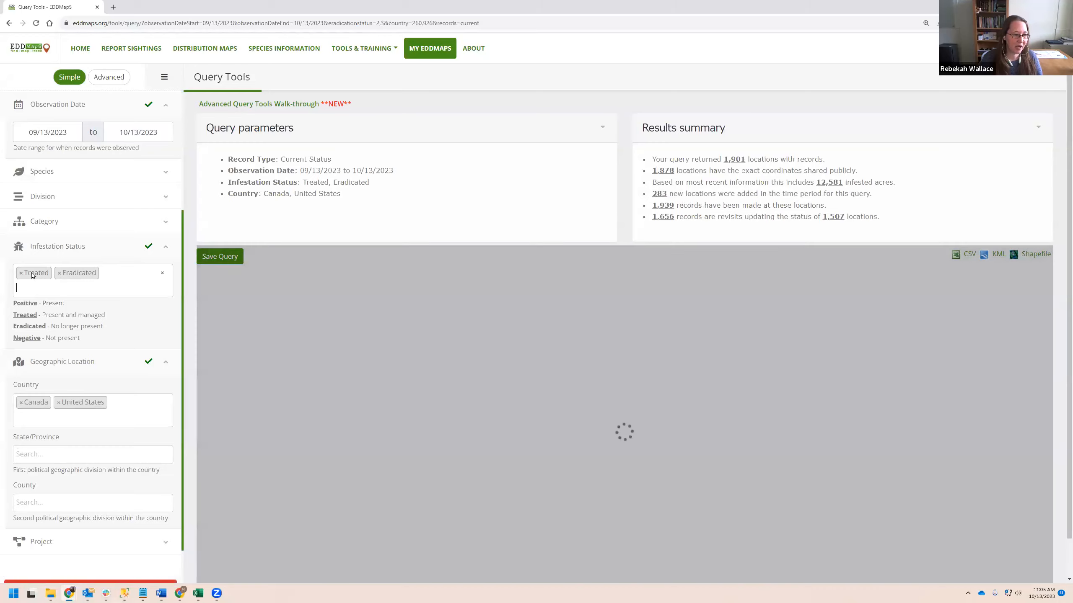
click(21, 273)
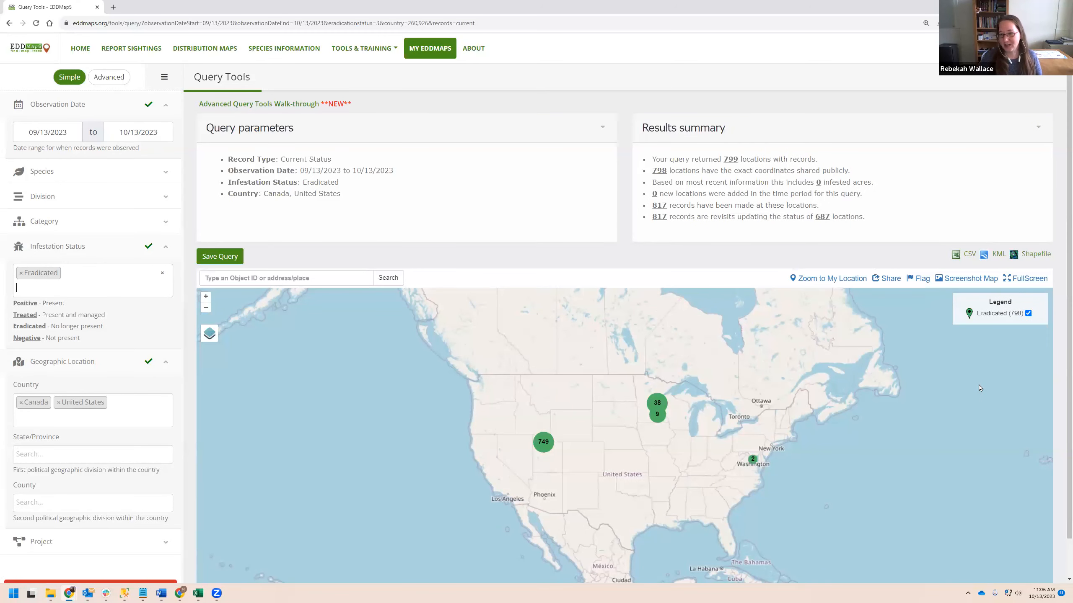
click(106, 452)
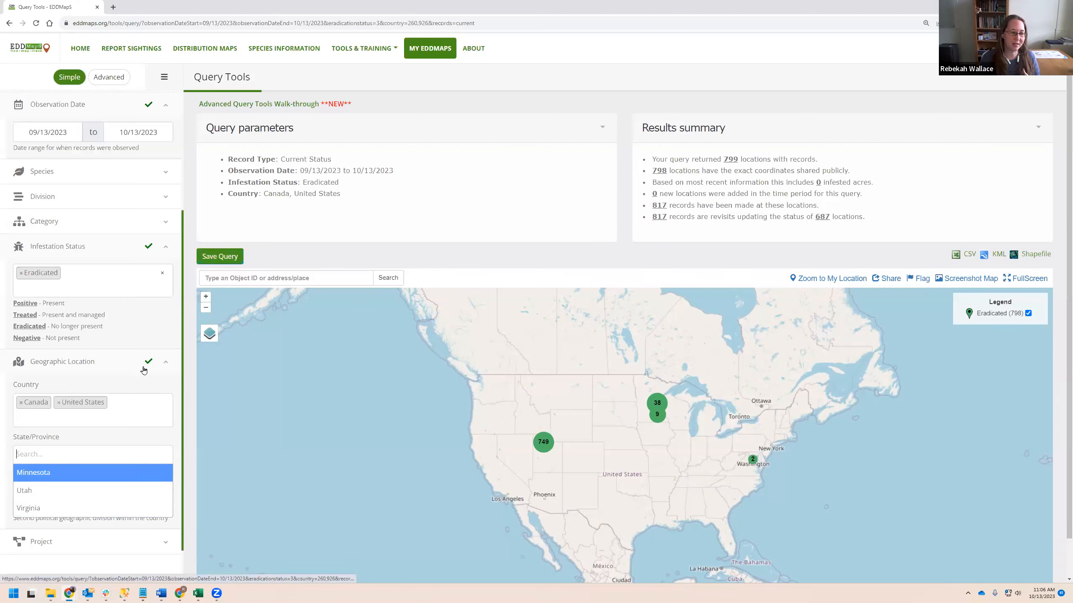
click(119, 442)
Expand the Reporter, Species, Division and Category filters and read the hints for species lists, divisions and species groups
scroll(117, 442, up, 4)
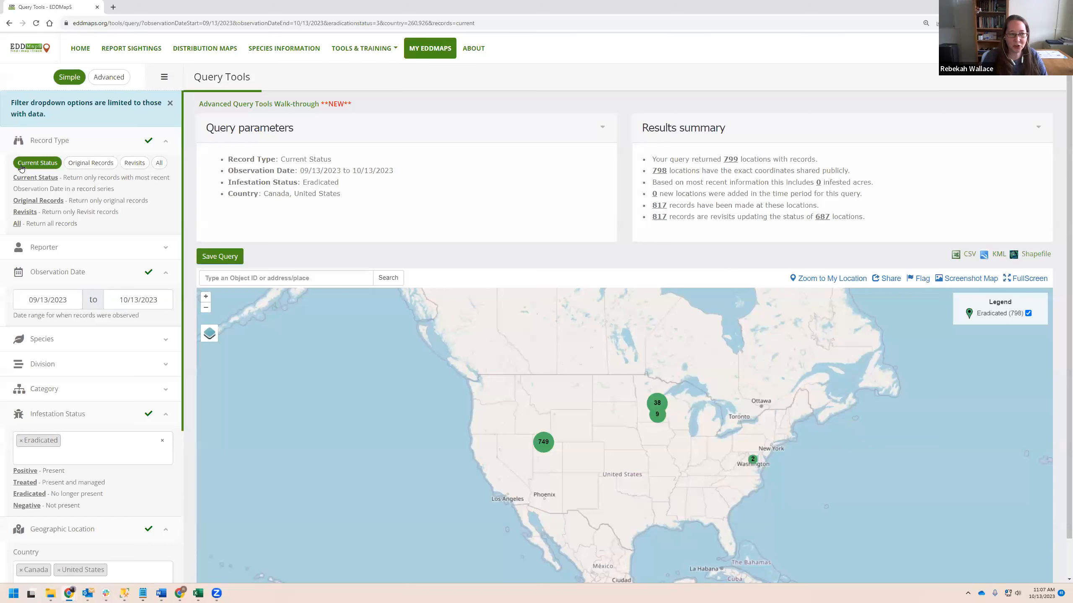
click(99, 250)
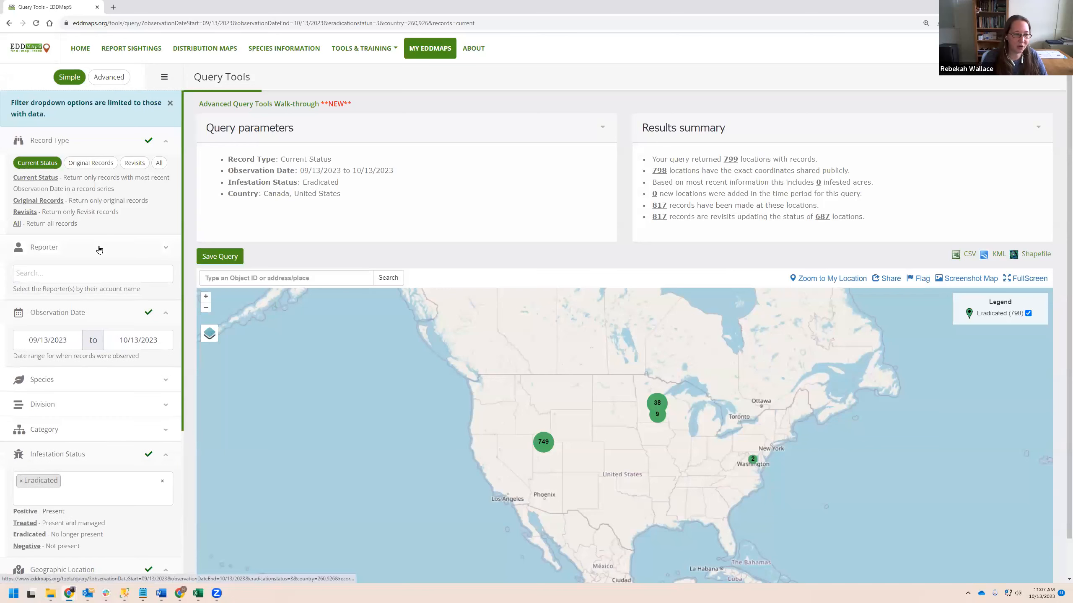
scroll(90, 397, down, 2)
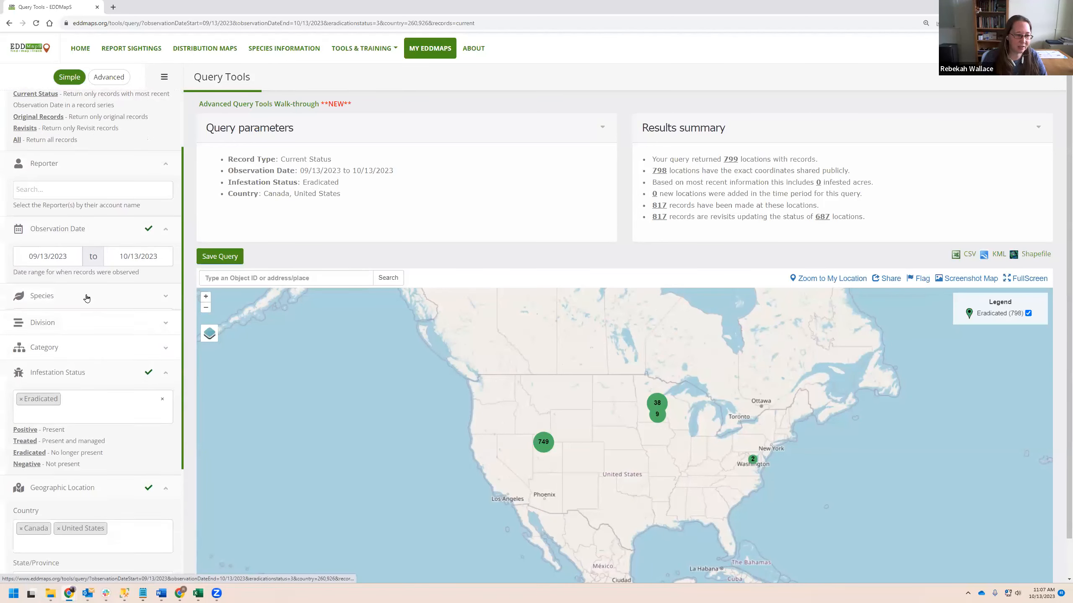
click(87, 297)
drag(85, 345, 13, 340)
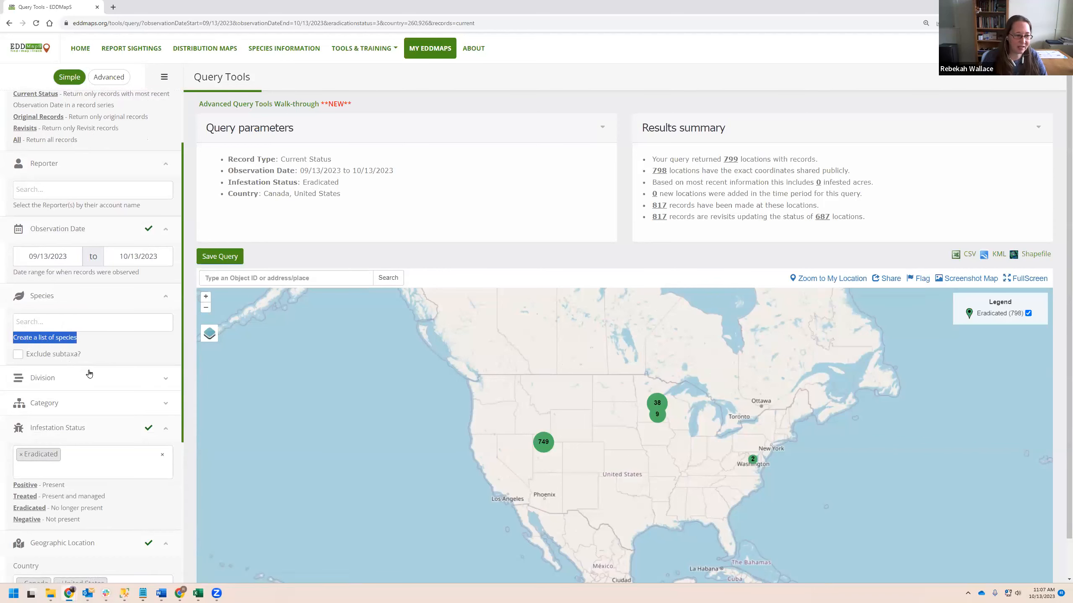
click(89, 373)
drag(146, 420, 12, 428)
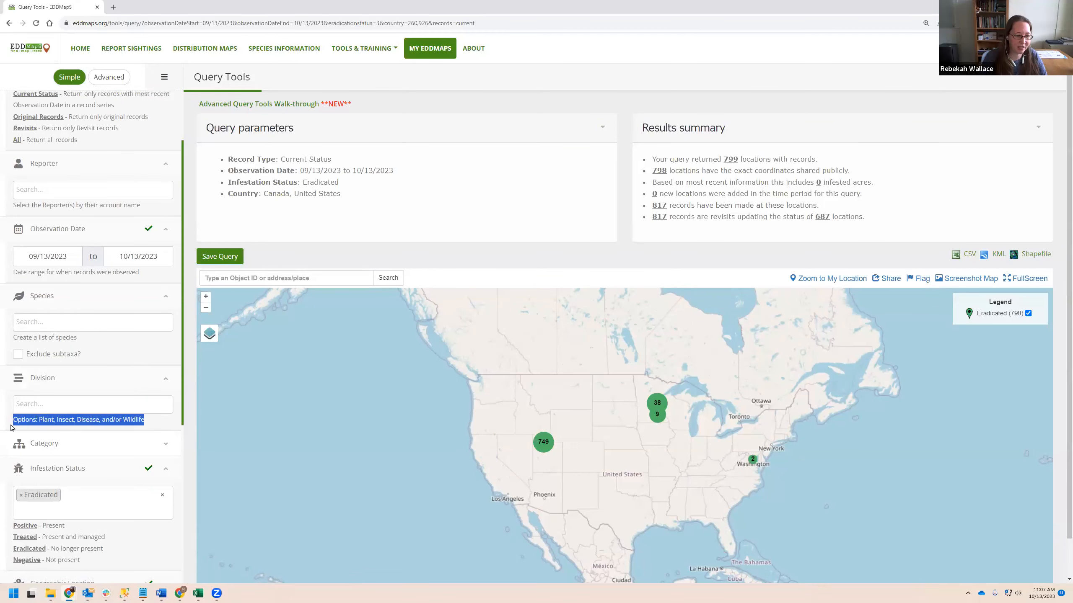
click(86, 447)
drag(136, 486, 11, 492)
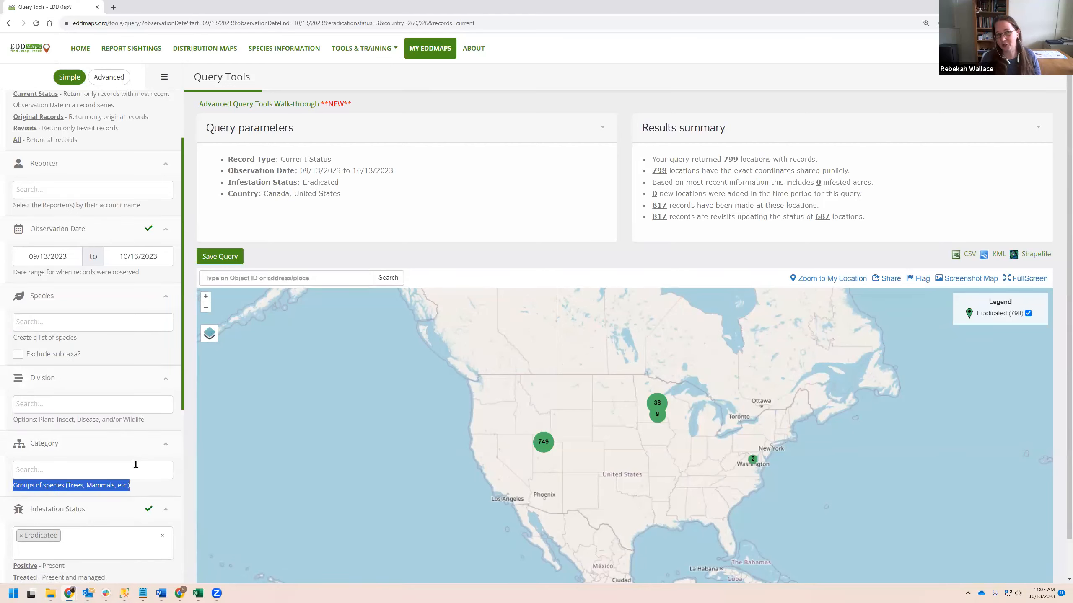
Read the descriptions of the Revisits and All record types and the hint for the Reporter filter
scroll(124, 408, up, 2)
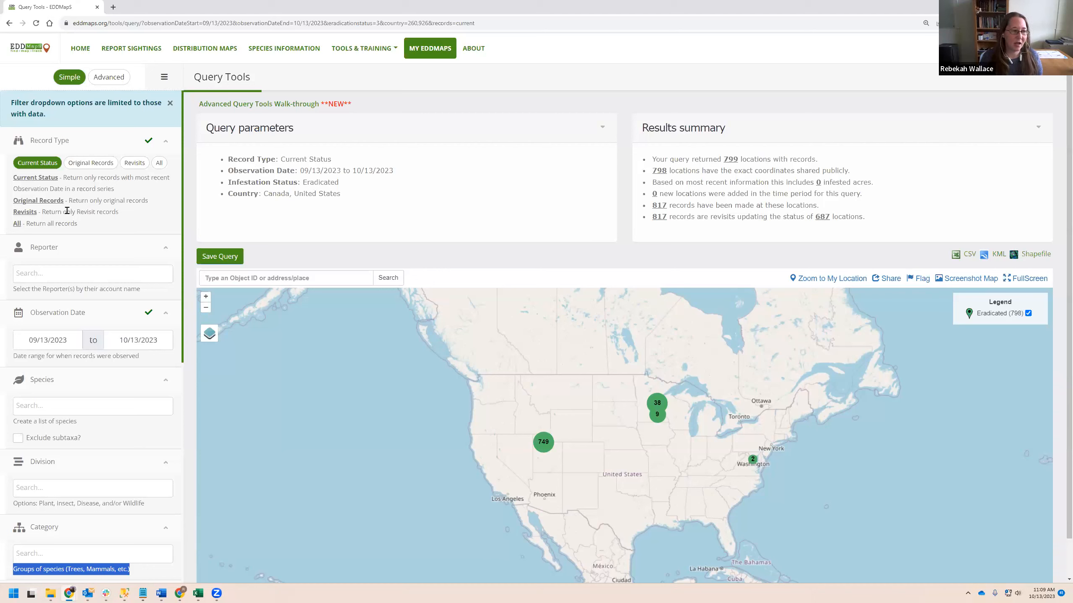
drag(118, 211, 13, 211)
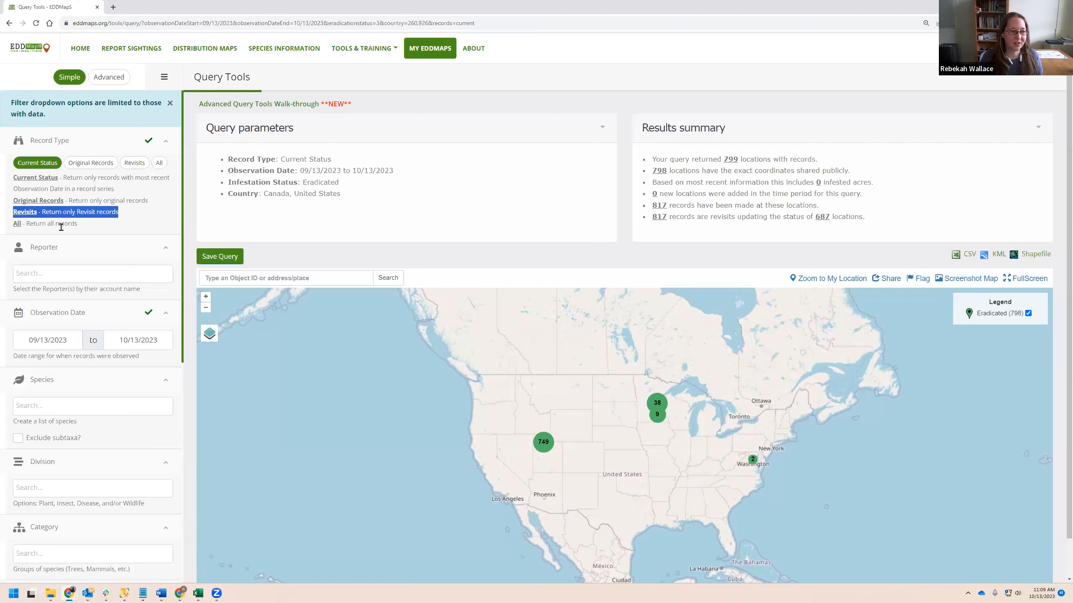
click(124, 211)
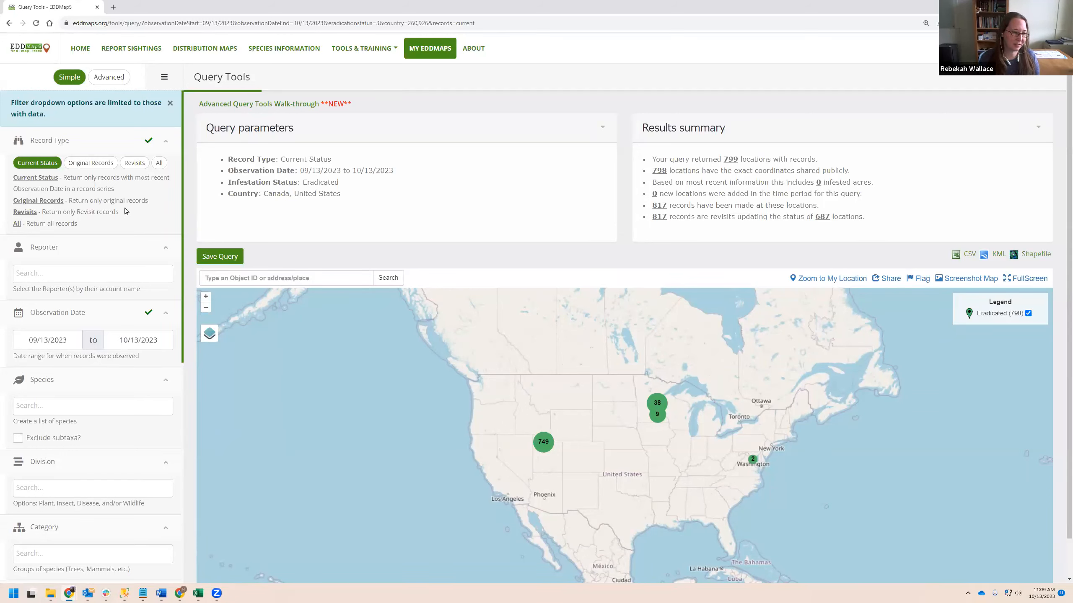
drag(77, 223, 17, 226)
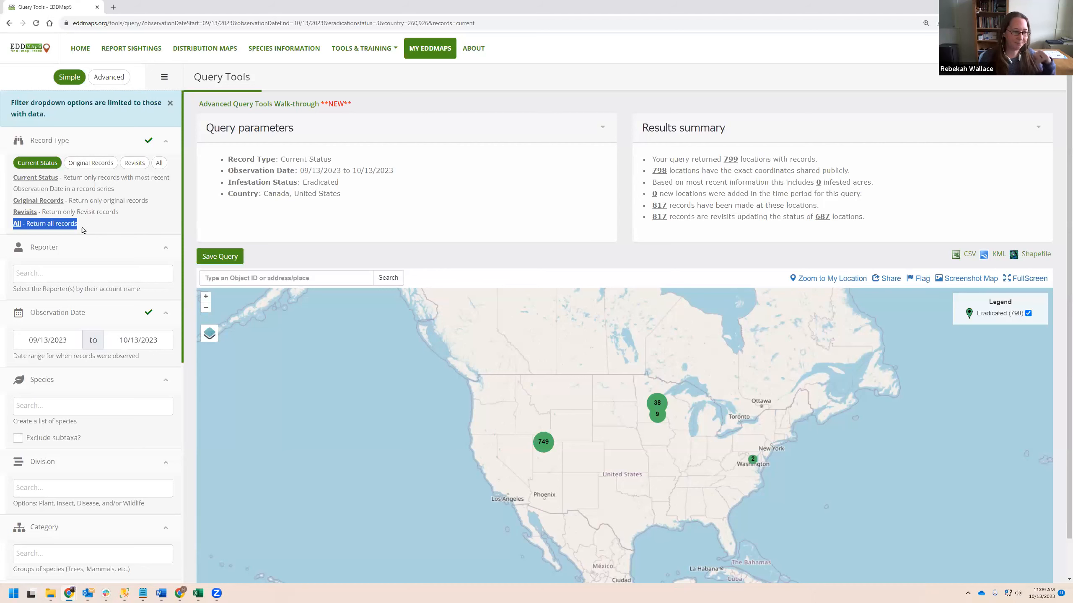
click(82, 230)
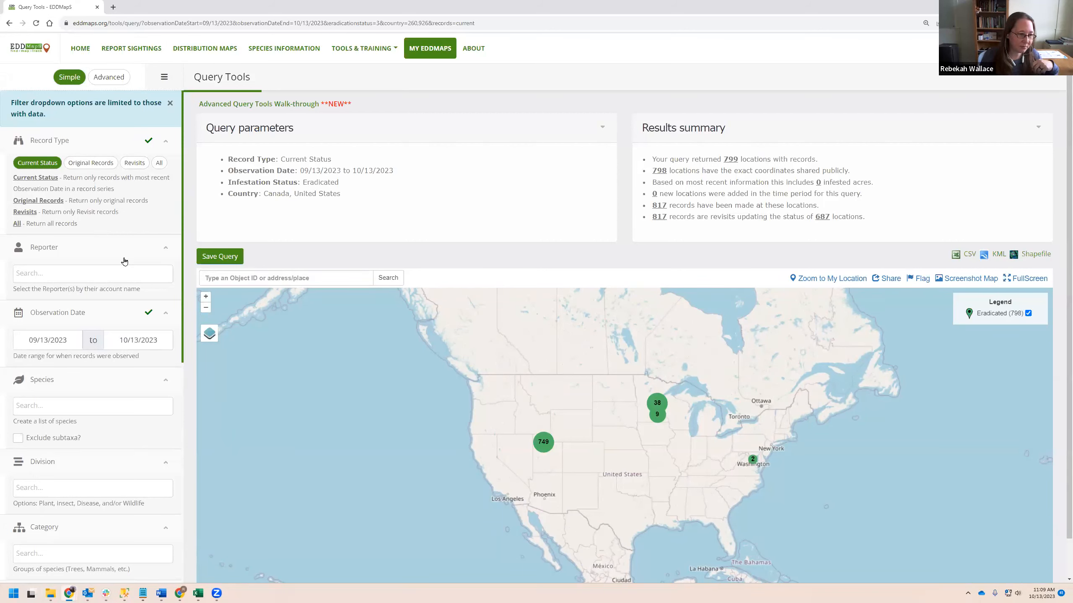
drag(157, 293, 8, 293)
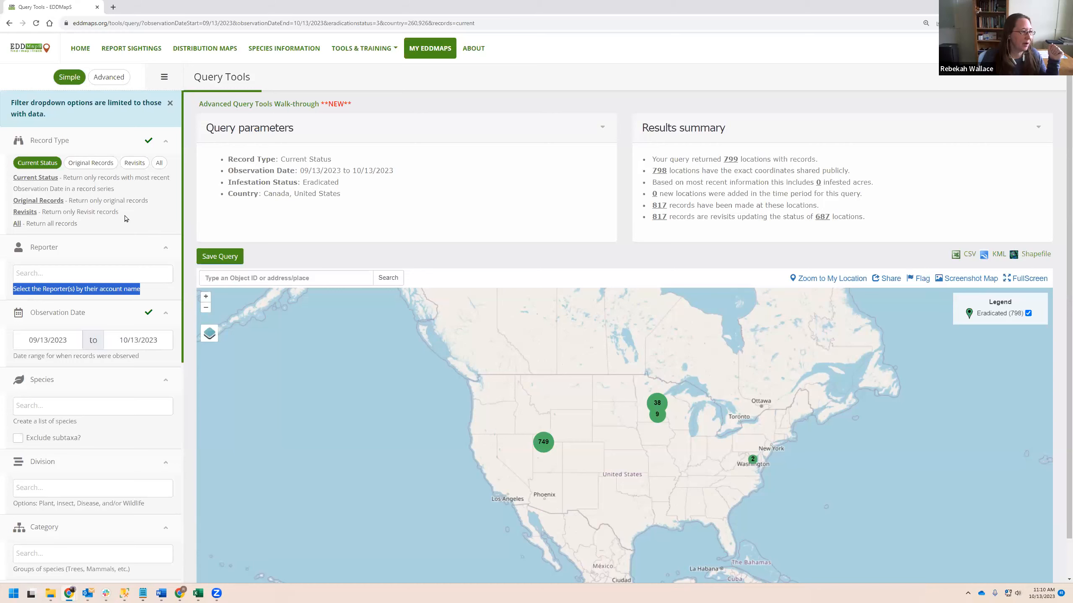
Look at the calendar for the Observation Date range's start date, leaving the dates as they are
scroll(125, 218, down, 2)
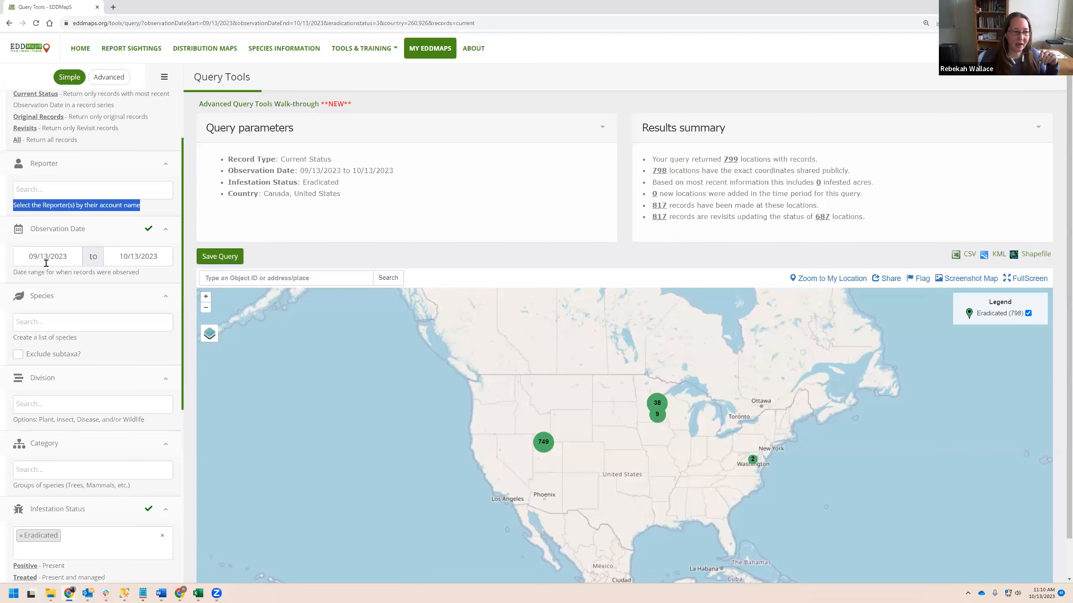
click(76, 261)
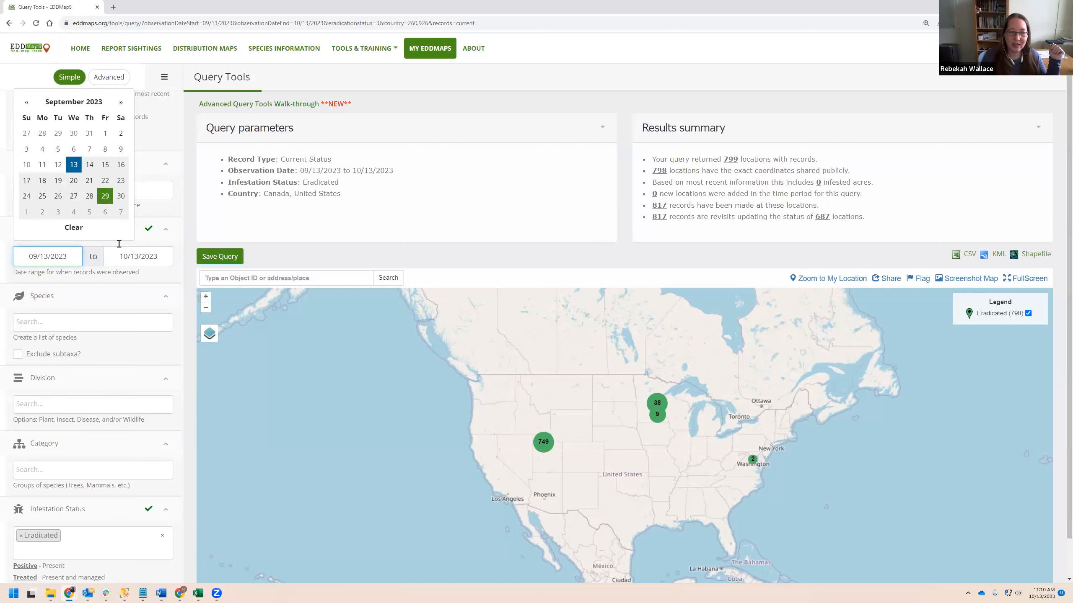
click(98, 283)
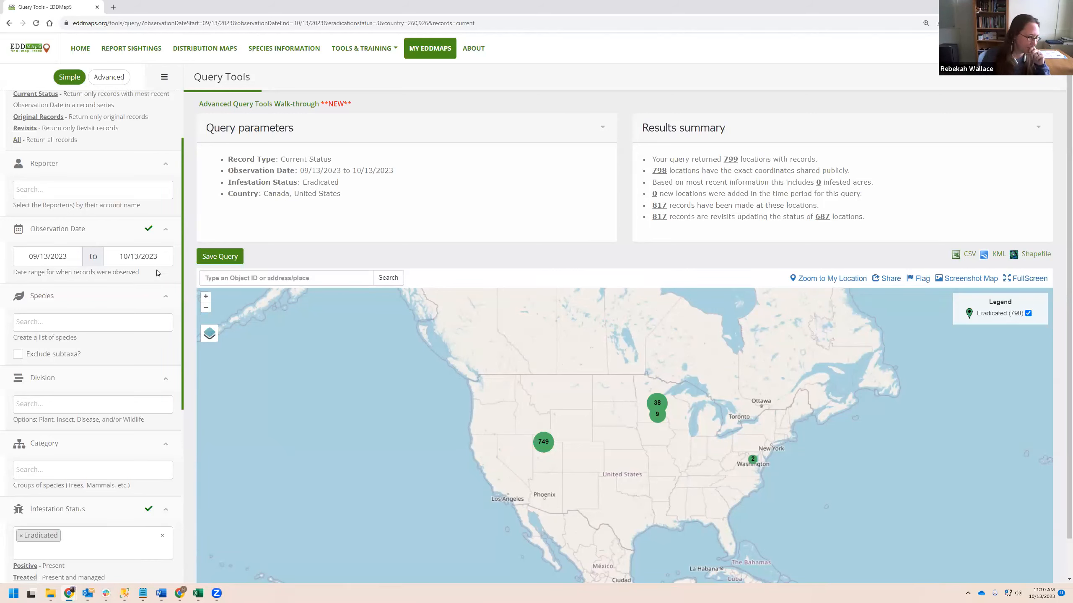
Look through the Species filter's options and read the Exclude subtaxa setting without enabling it
click(88, 324)
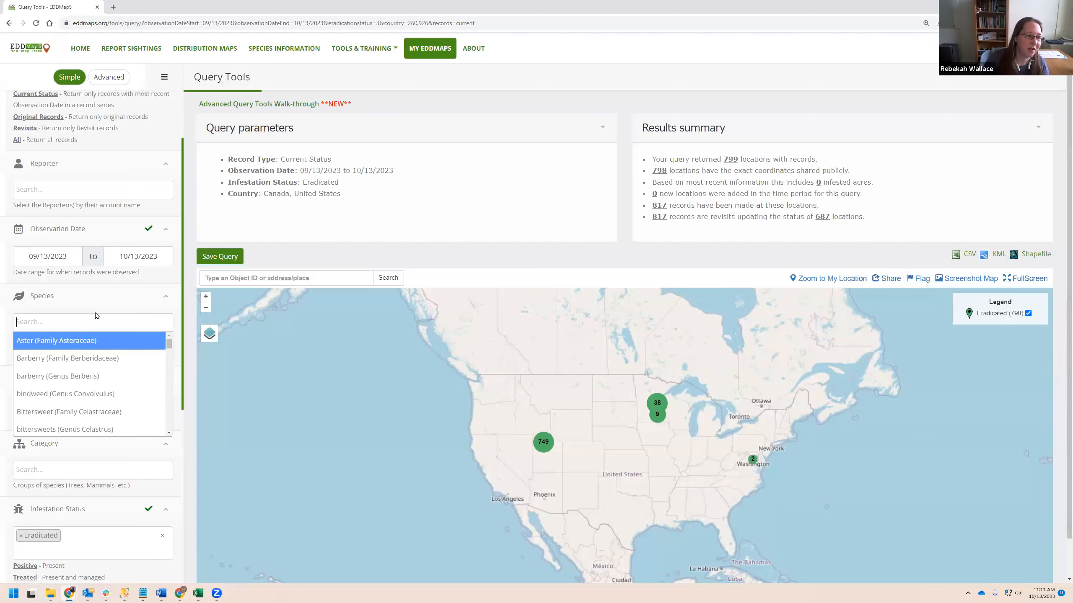
click(96, 315)
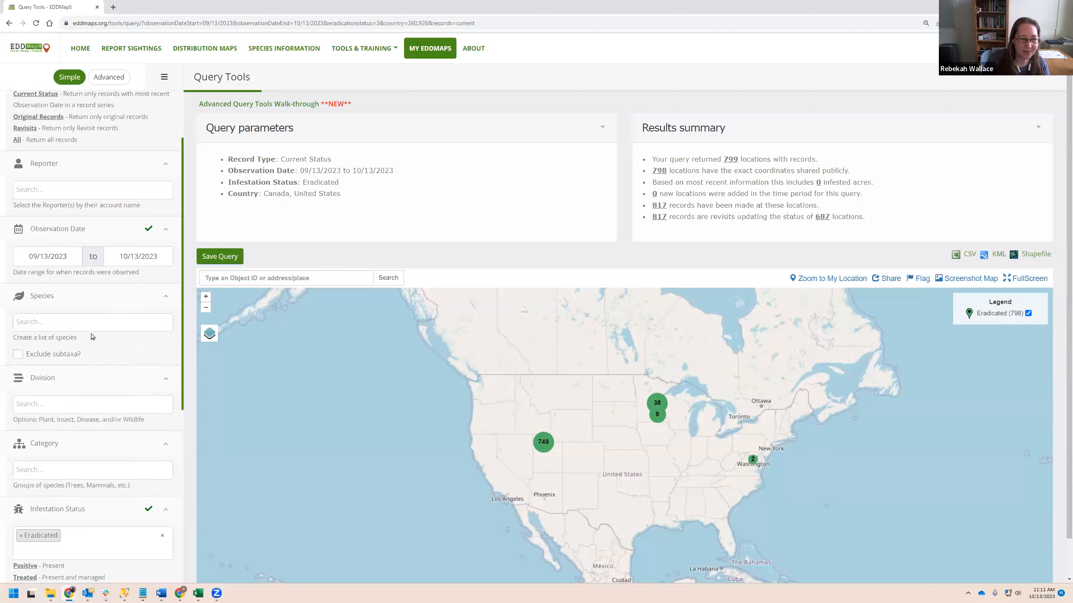
drag(90, 356, 52, 359)
click(89, 357)
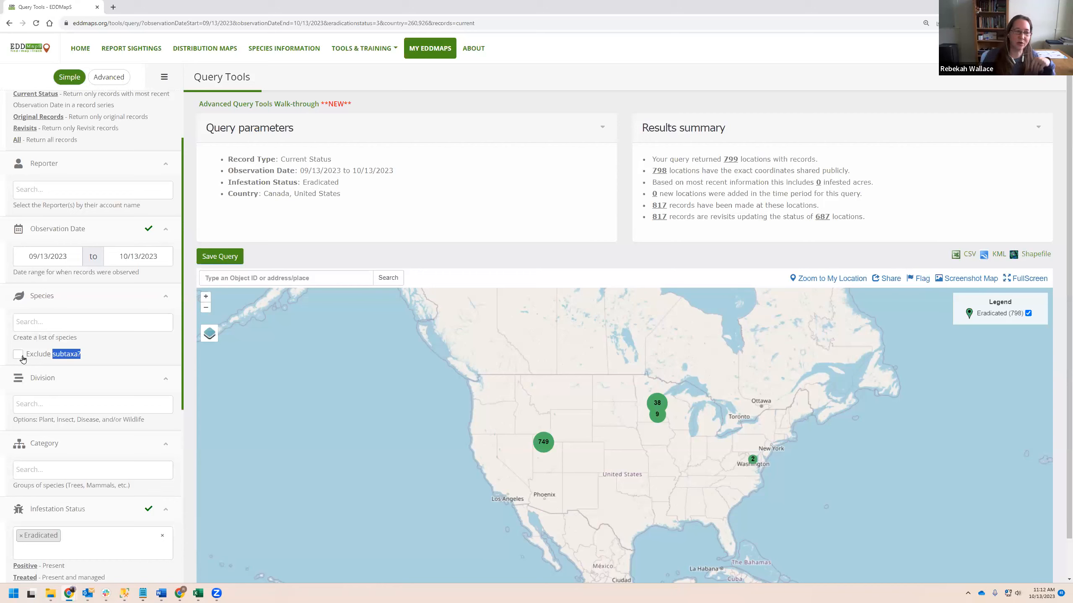
click(105, 358)
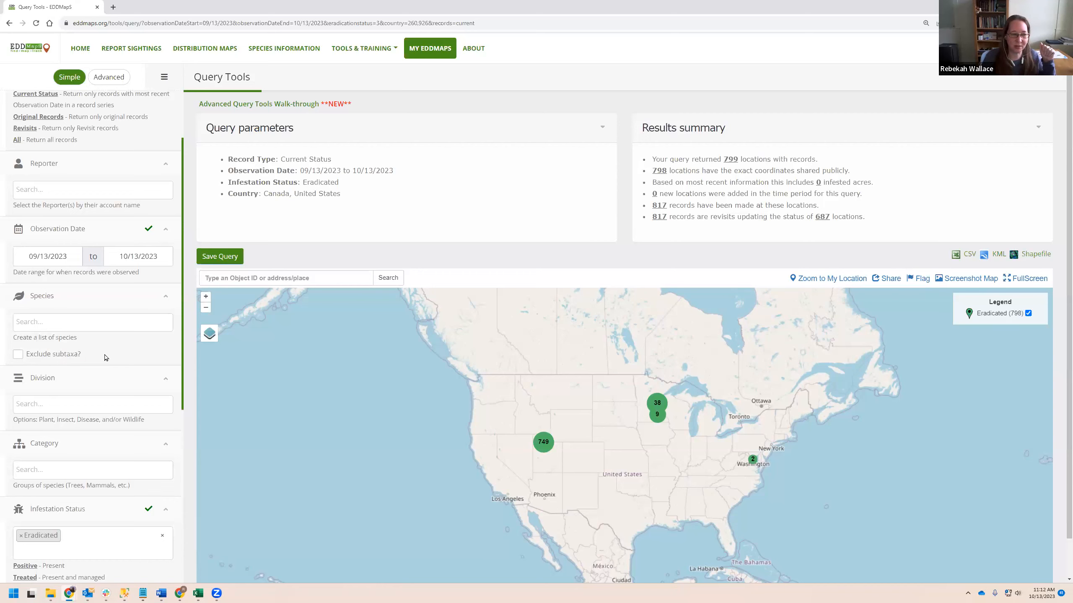
Check which Division options are offered for the Eradicated status and compare them with the Plant, Insect, Disease and Wildlife hint
scroll(106, 358, down, 3)
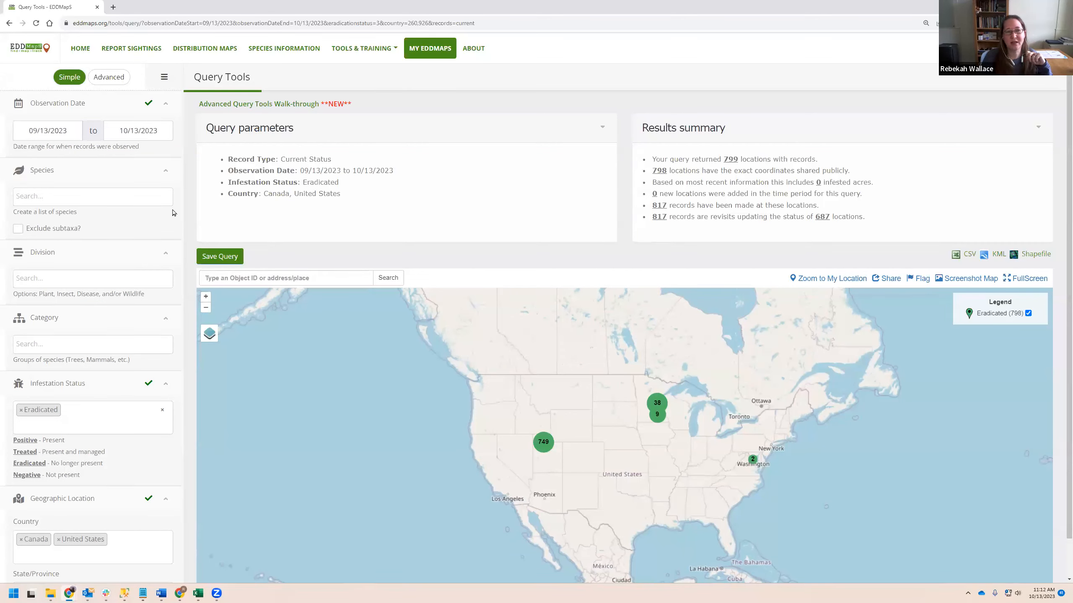
click(364, 49)
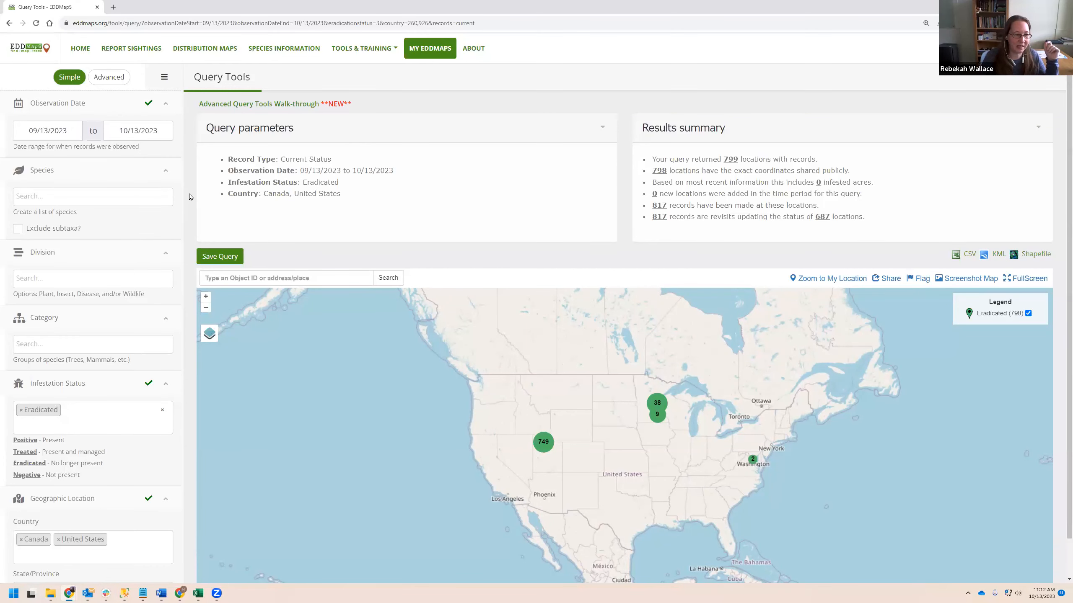
scroll(190, 196, down, 1)
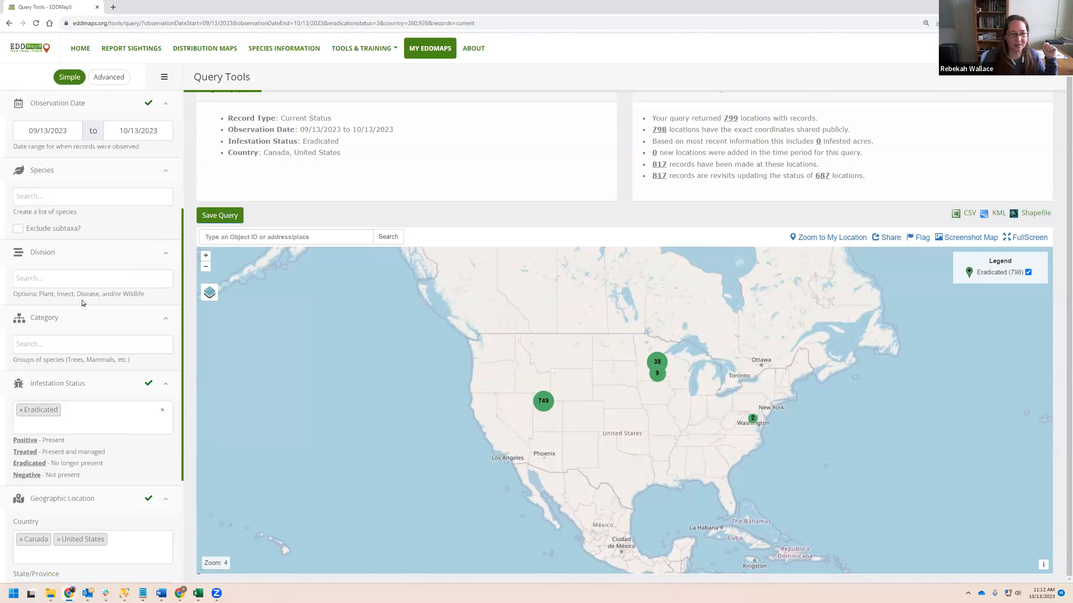
click(86, 279)
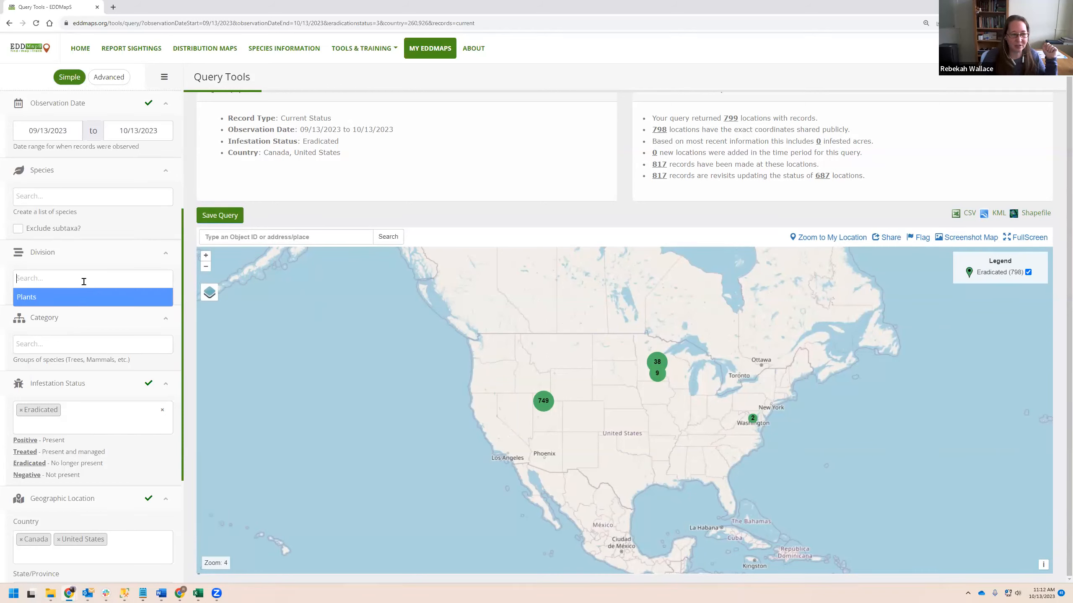
click(97, 260)
click(97, 259)
click(78, 281)
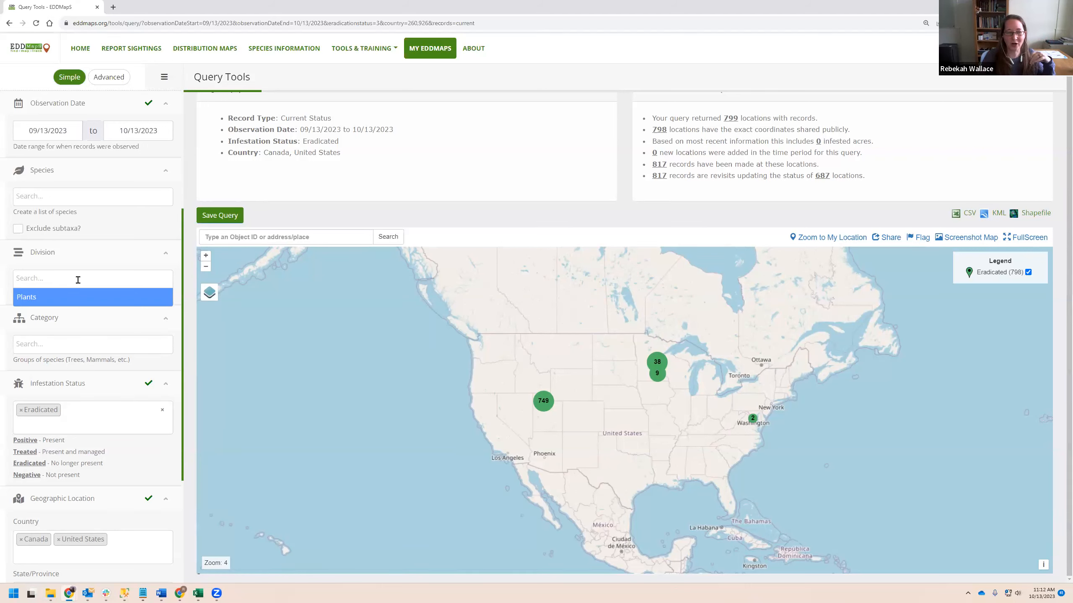
click(72, 276)
click(43, 286)
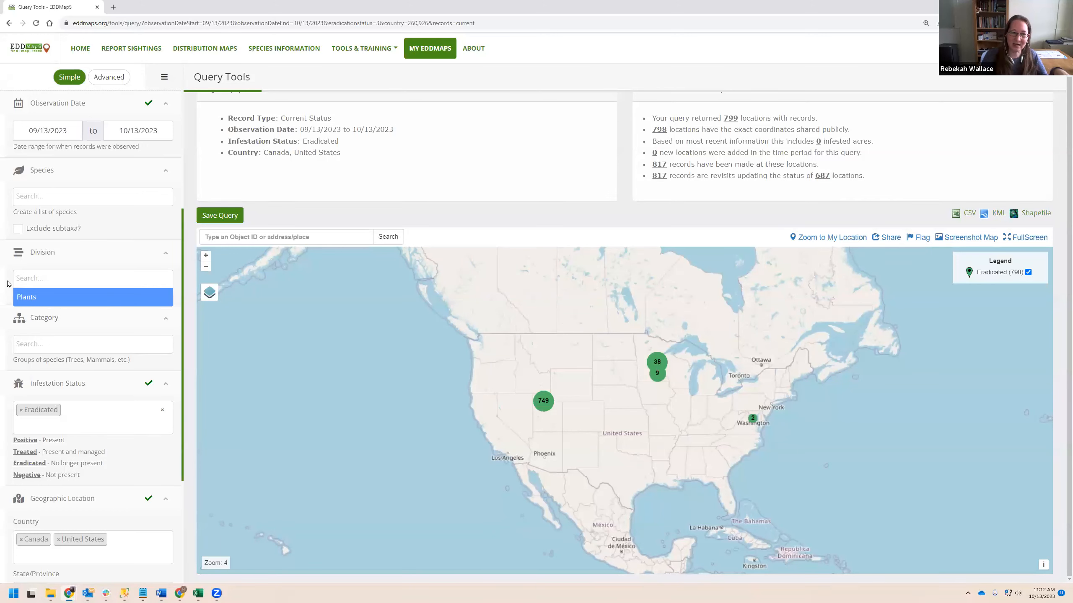
click(8, 284)
drag(146, 294, 39, 295)
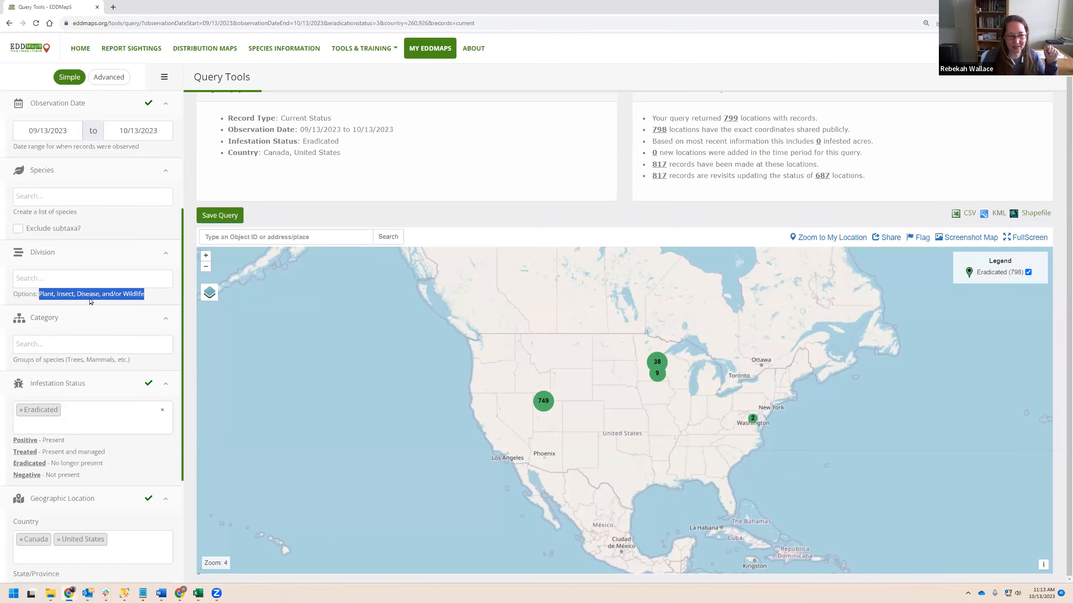
click(154, 302)
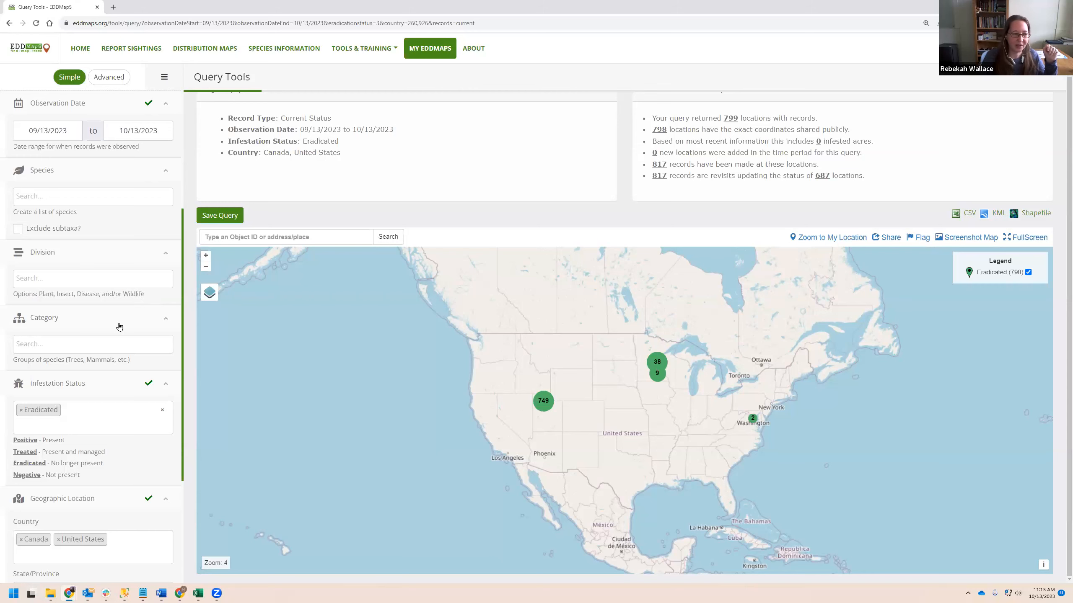
Add Positive, Treated and Negative to the Infestation Status filter alongside Eradicated
click(77, 416)
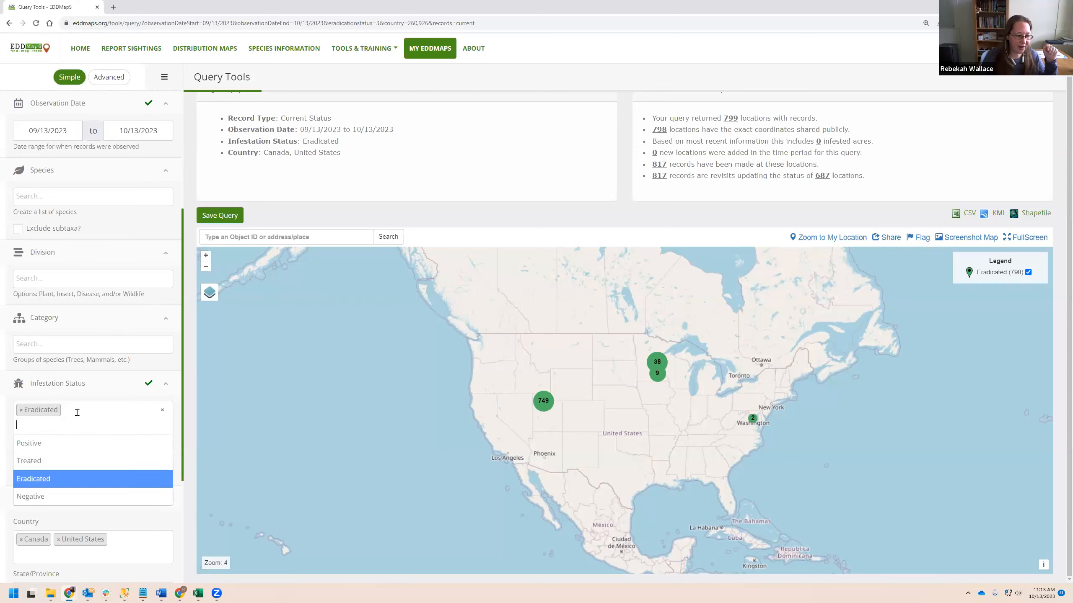
click(62, 454)
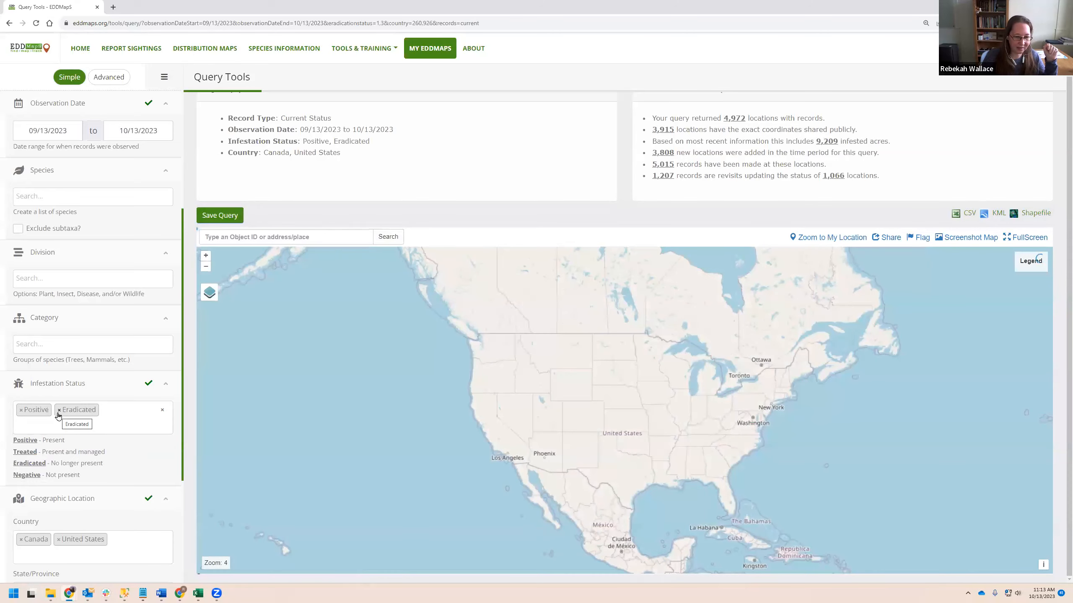
click(101, 422)
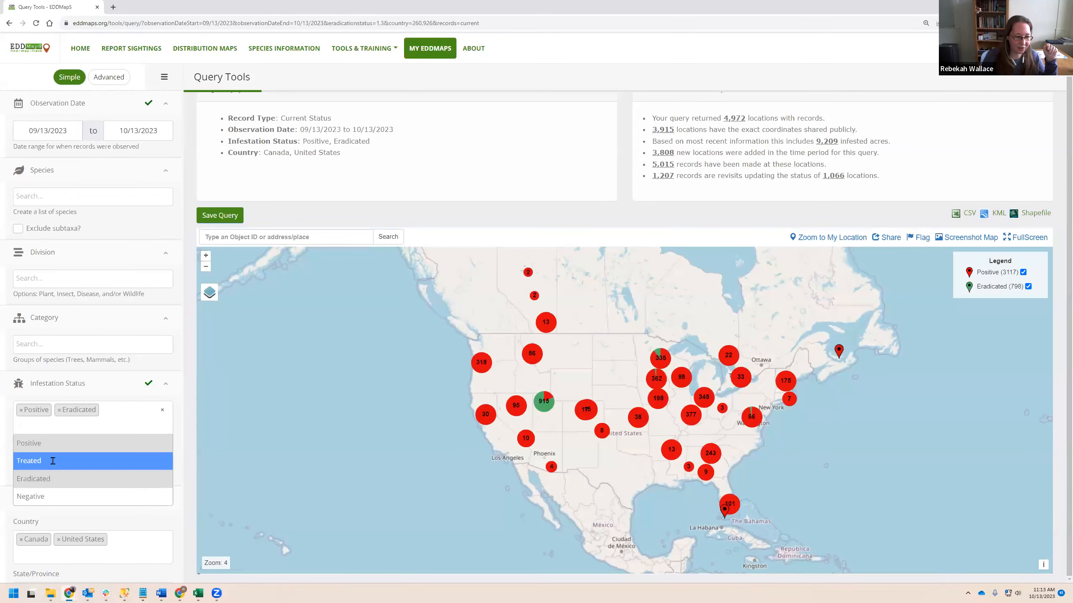
click(59, 461)
click(127, 427)
click(72, 494)
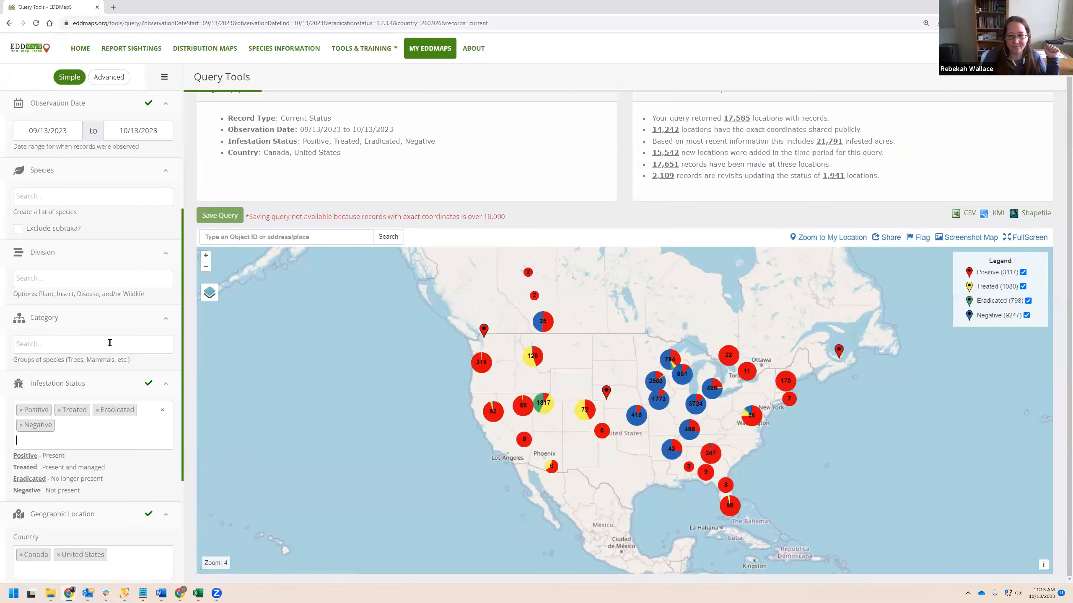
Check which Category and Division options are offered with all four infestation statuses selected
click(109, 343)
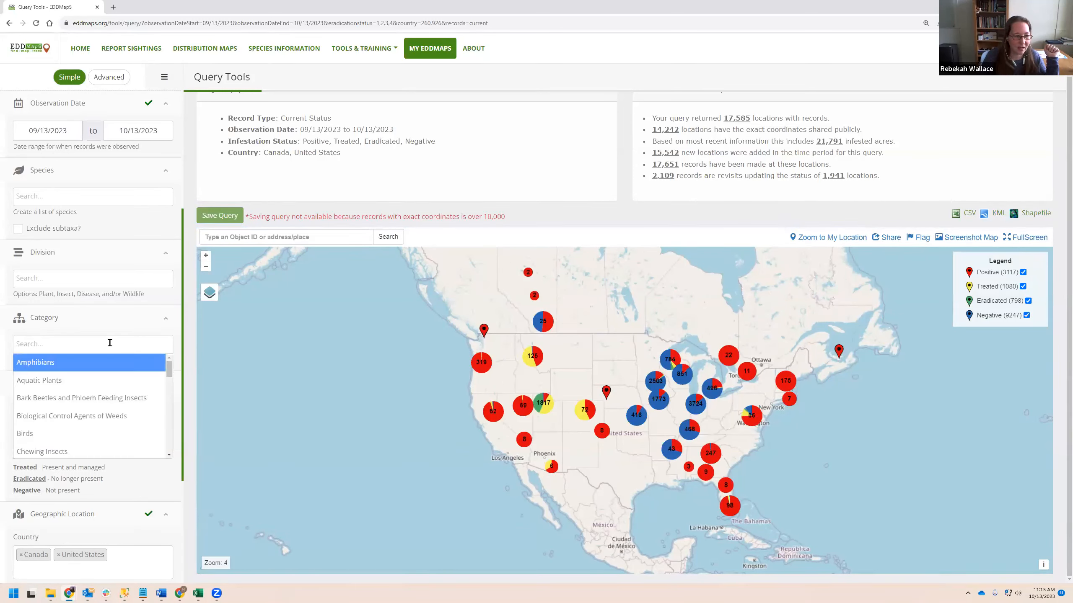
click(94, 337)
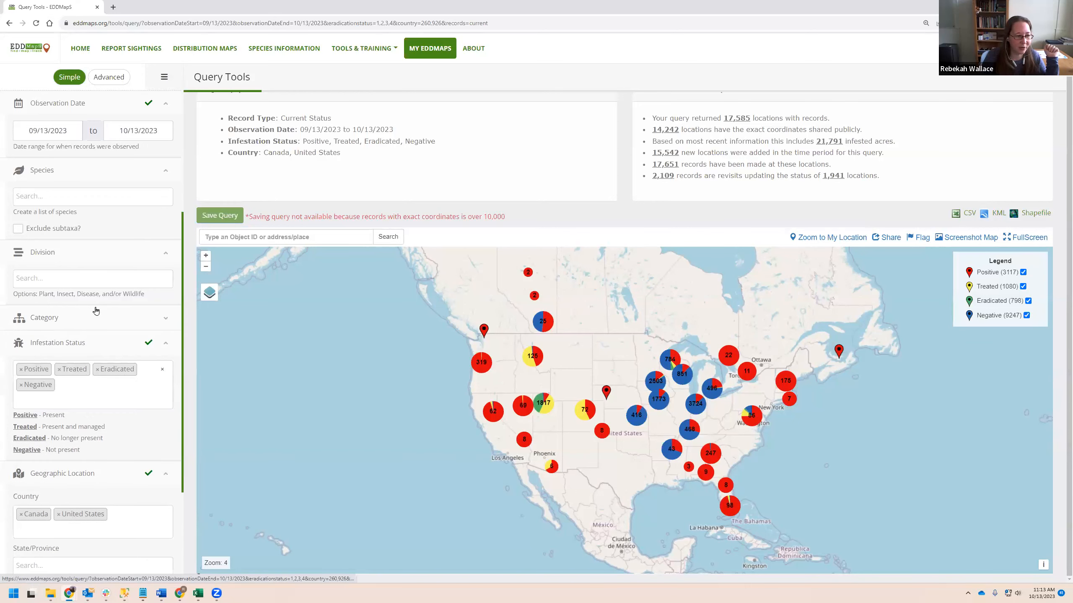
click(87, 277)
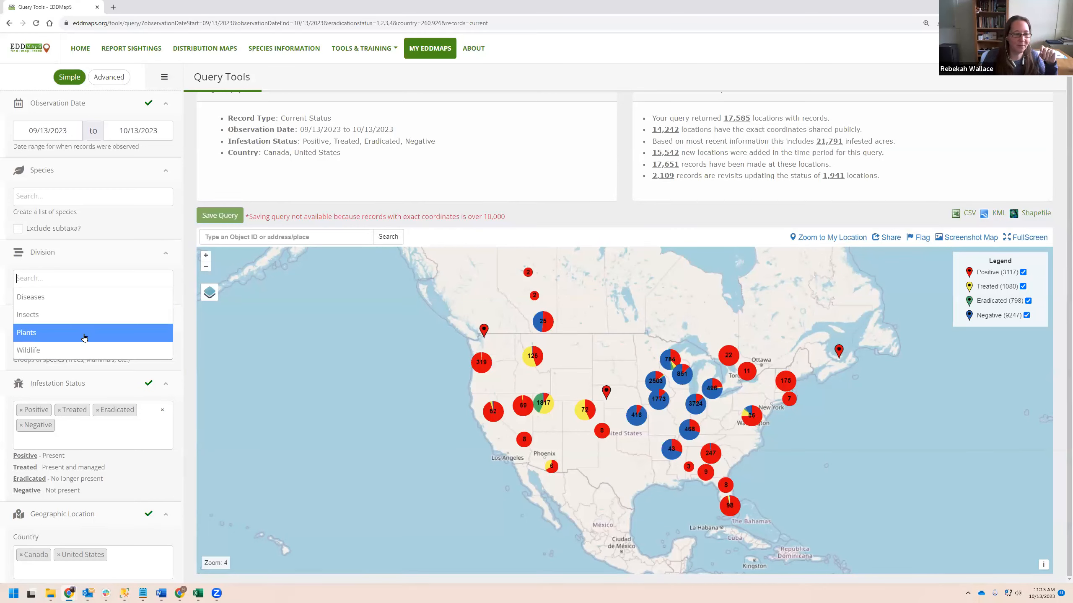
click(3, 315)
click(40, 320)
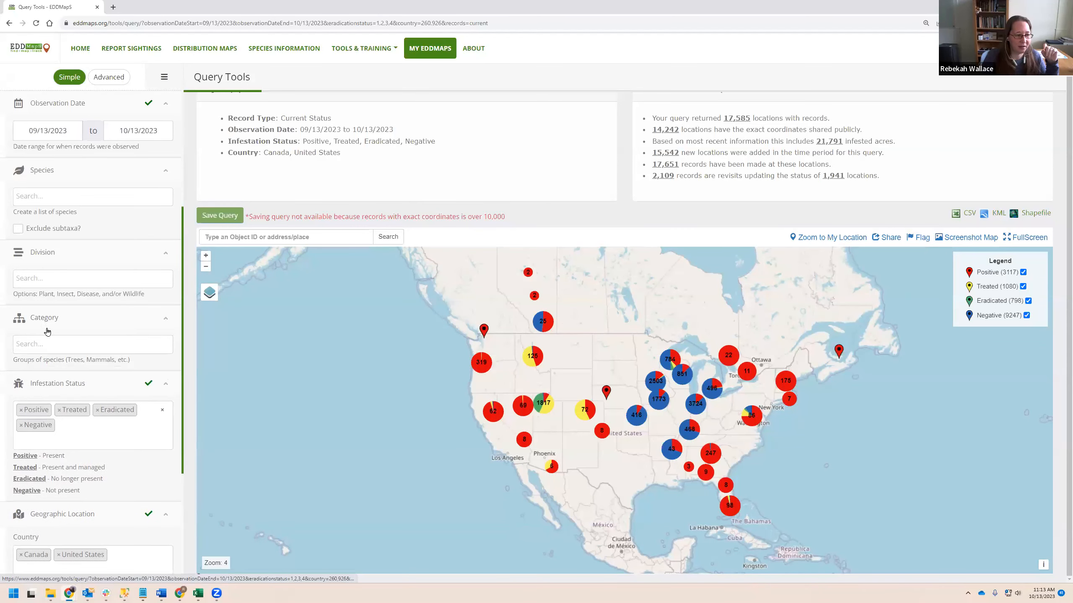
Browse the species groups listed in the Category filter, and close the list without choosing one
click(67, 343)
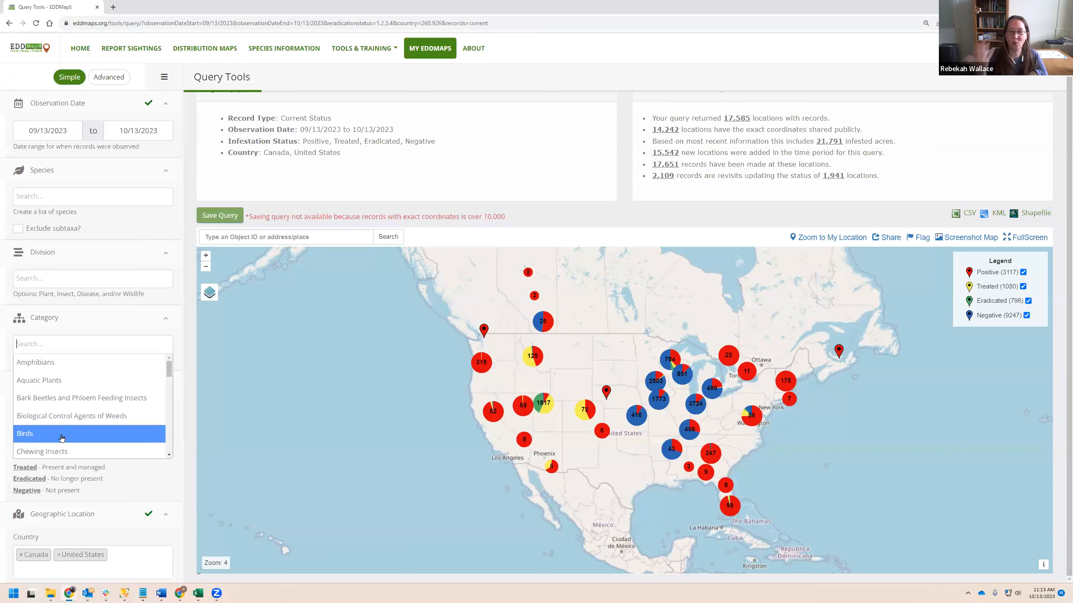
scroll(97, 393, down, 3)
scroll(100, 394, up, 3)
scroll(101, 394, down, 4)
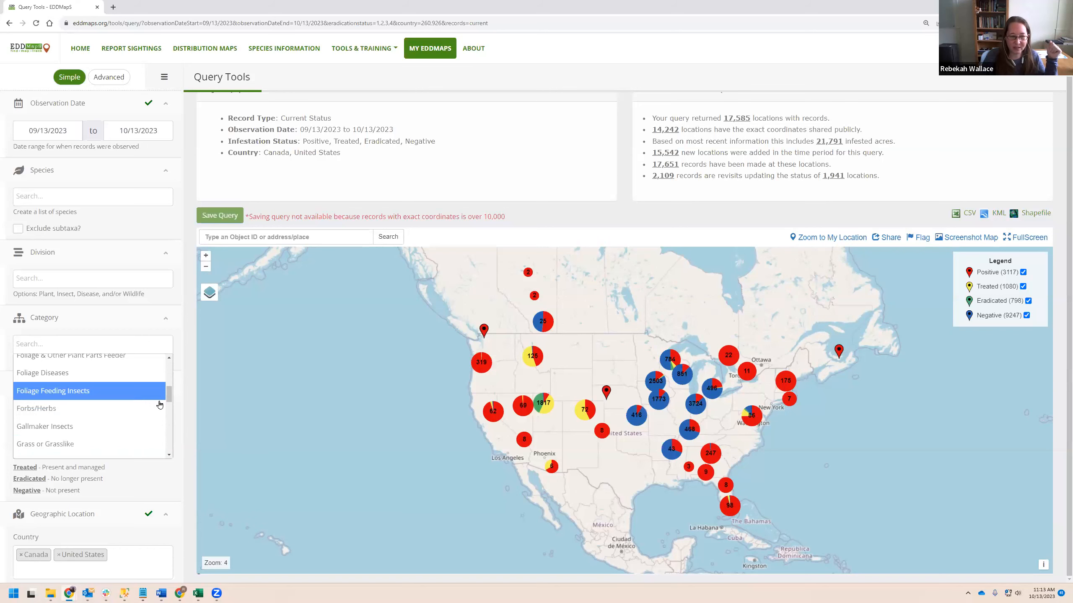
click(137, 322)
Read the definitions of the Treated, Eradicated and Negative infestation statuses, and move on to the Geographic Location filter
scroll(110, 367, down, 2)
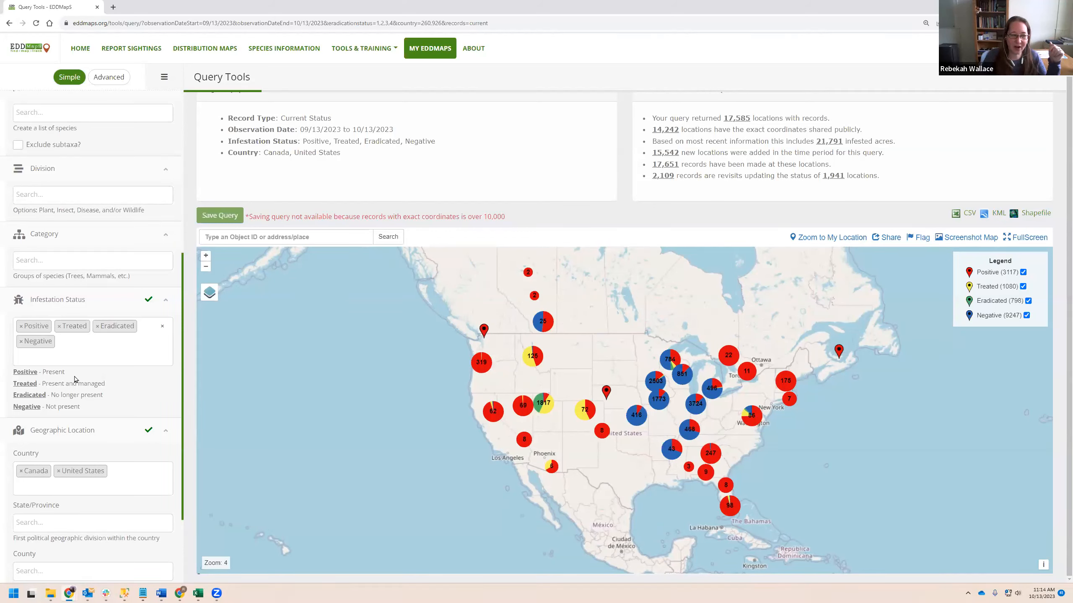
drag(109, 384, 42, 384)
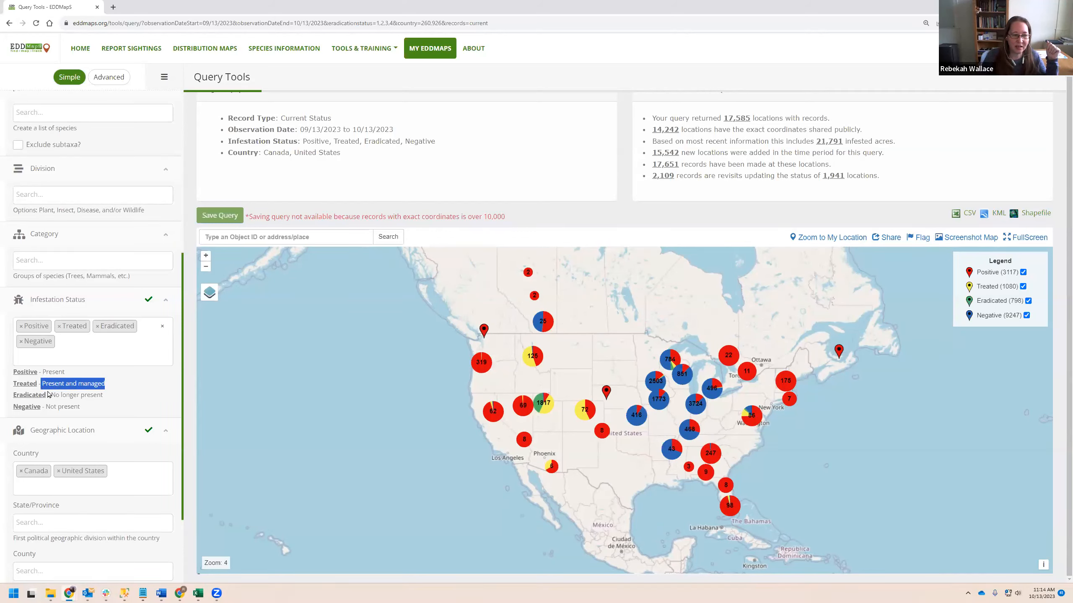
click(109, 390)
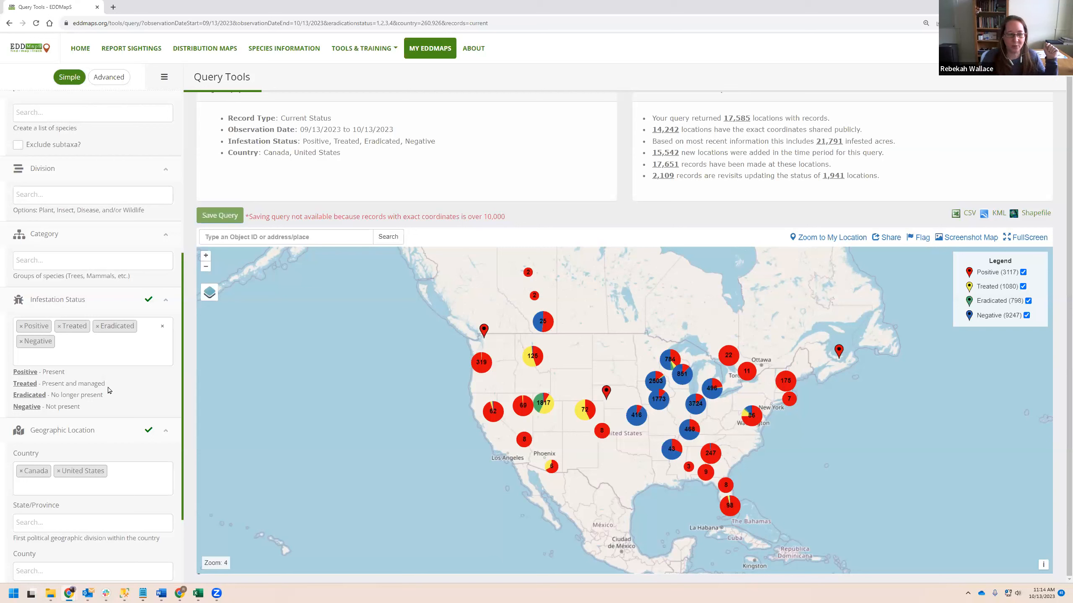
drag(104, 397, 51, 397)
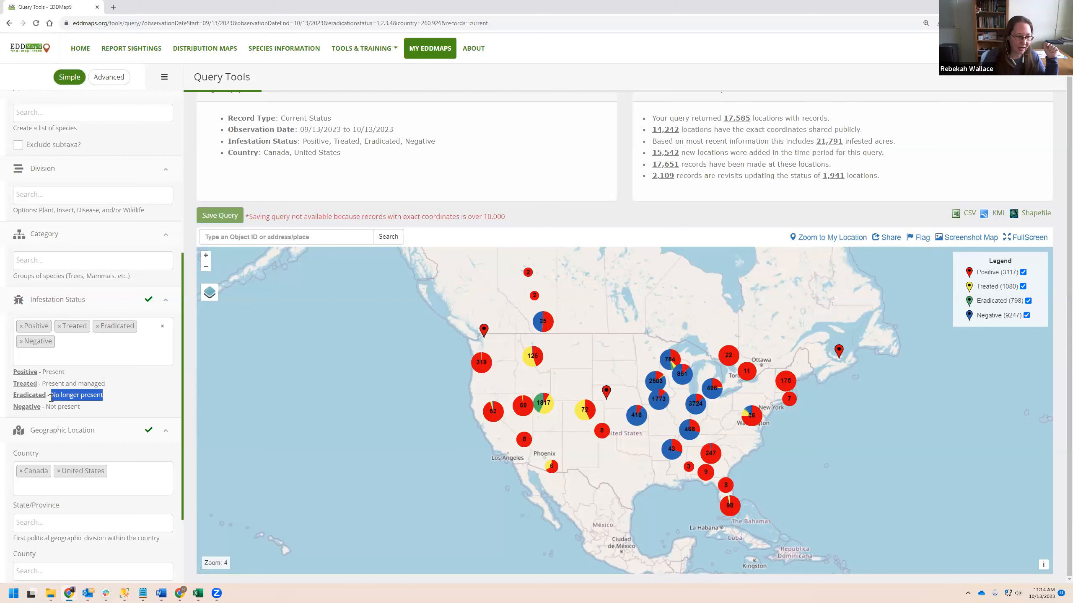
click(98, 399)
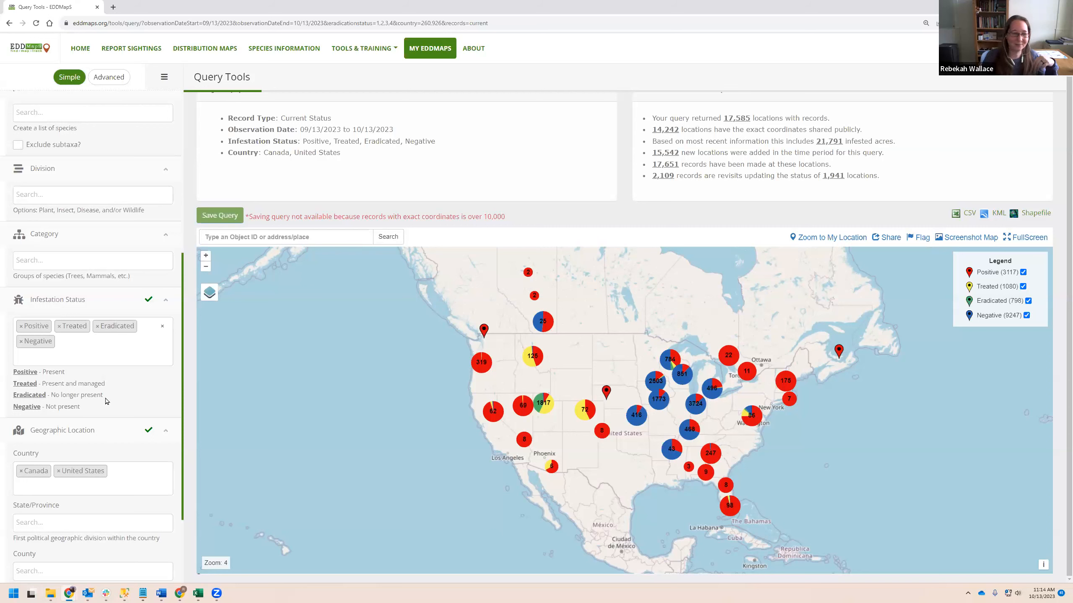
drag(106, 400, 47, 396)
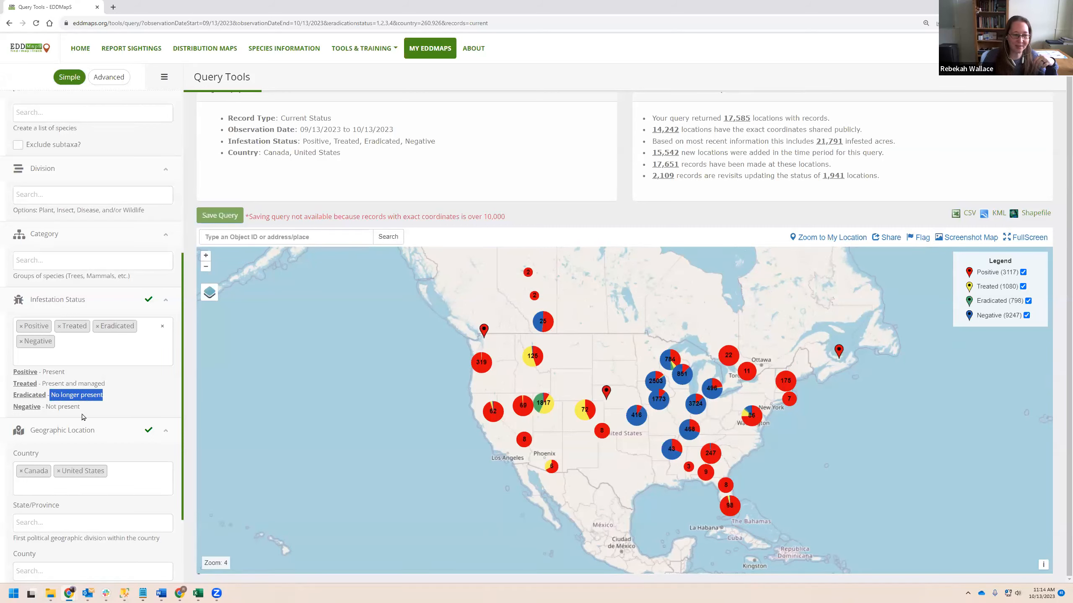
click(106, 399)
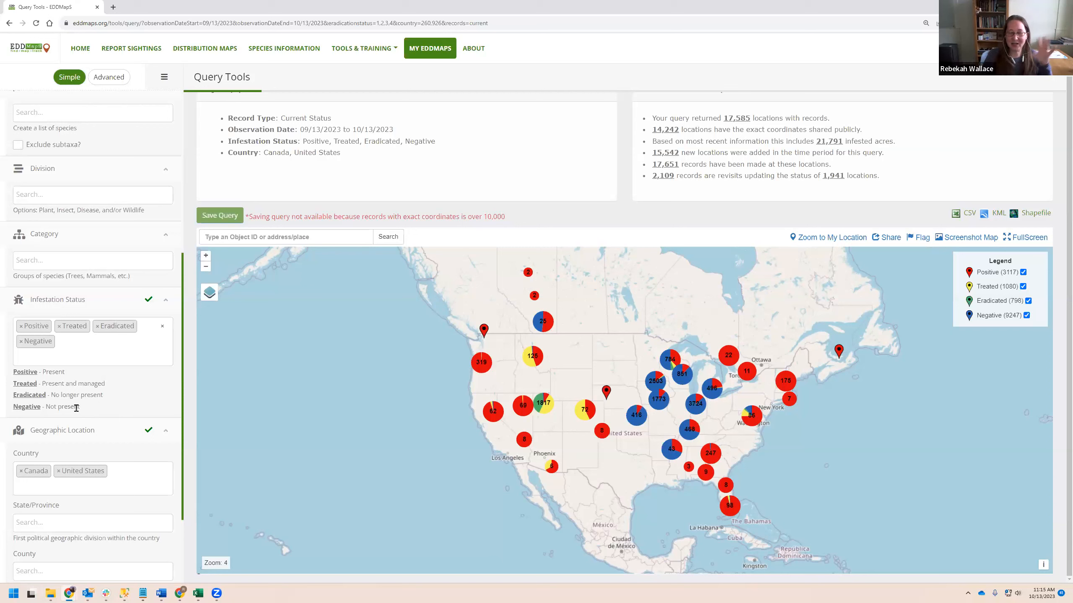
drag(80, 407, 44, 408)
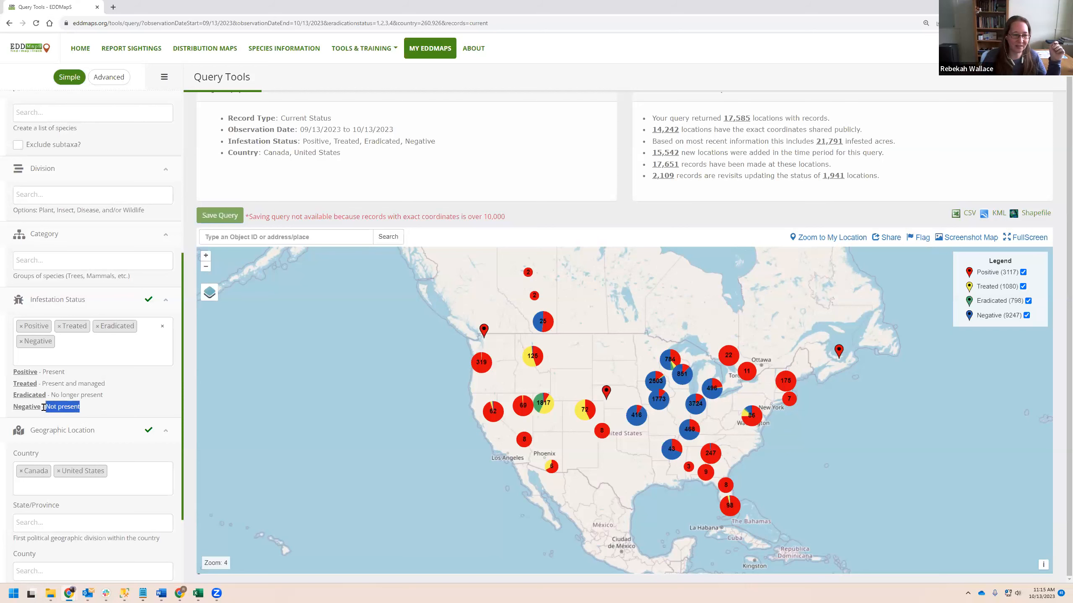
click(94, 414)
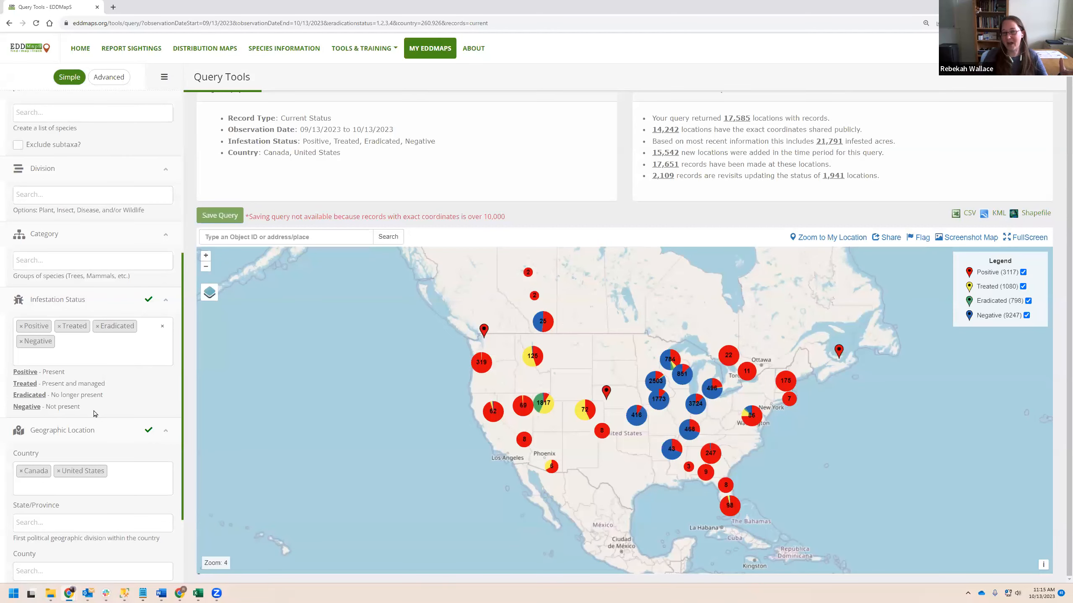
scroll(95, 413, down, 3)
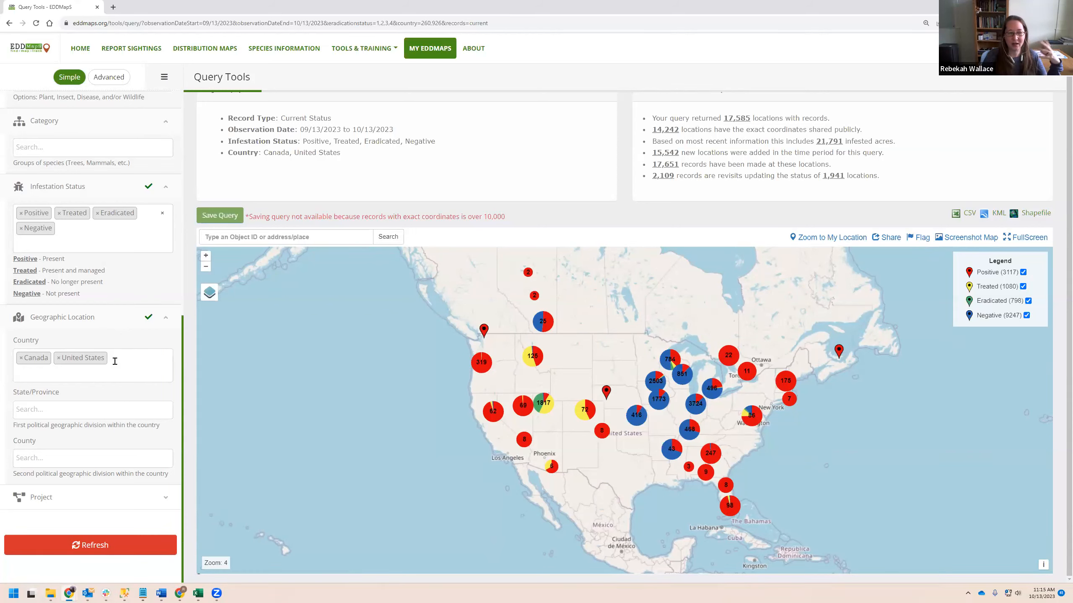
Limit the Geographic Location filter to the Alberta and Montana states/provinces
click(50, 411)
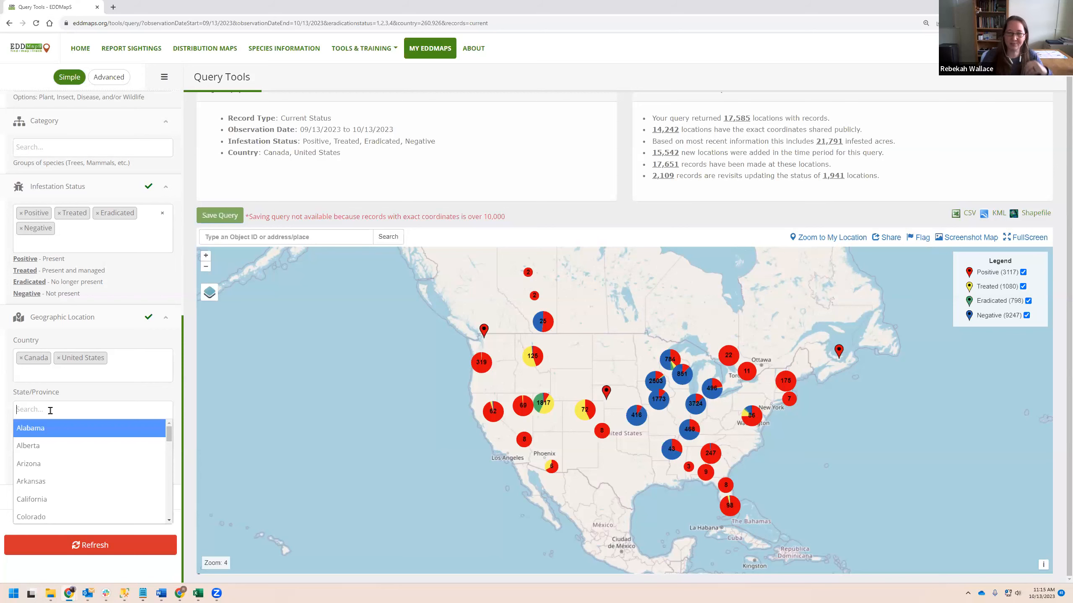
click(78, 446)
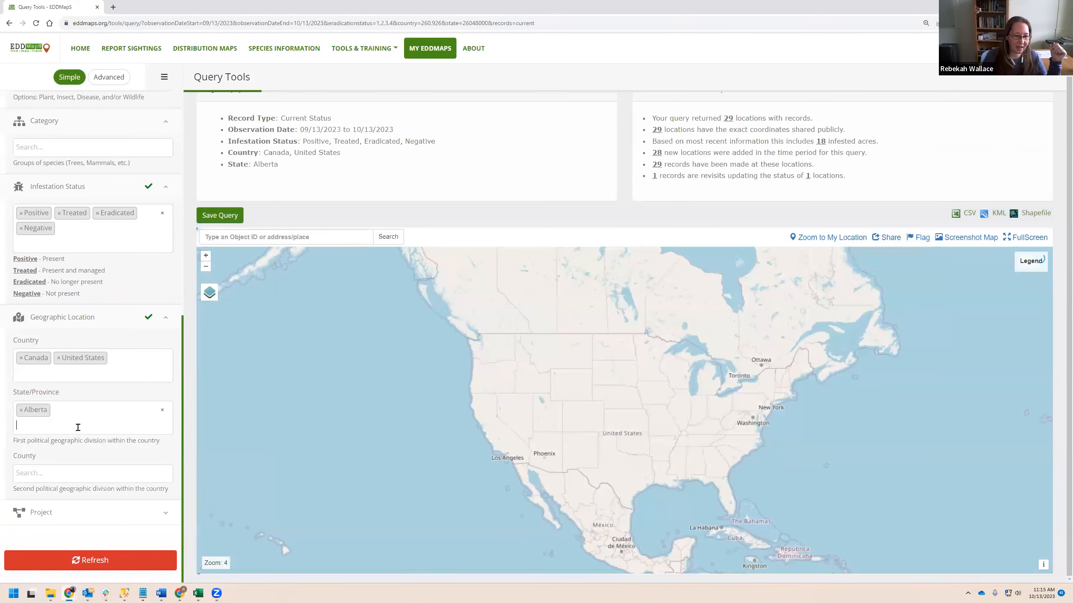
click(77, 427)
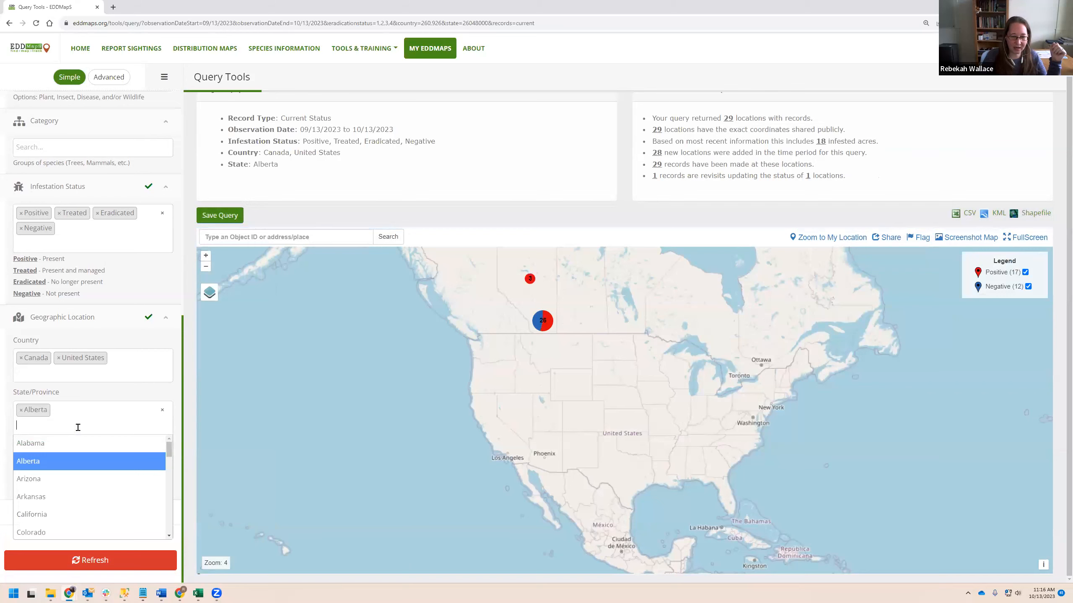
text(ont)
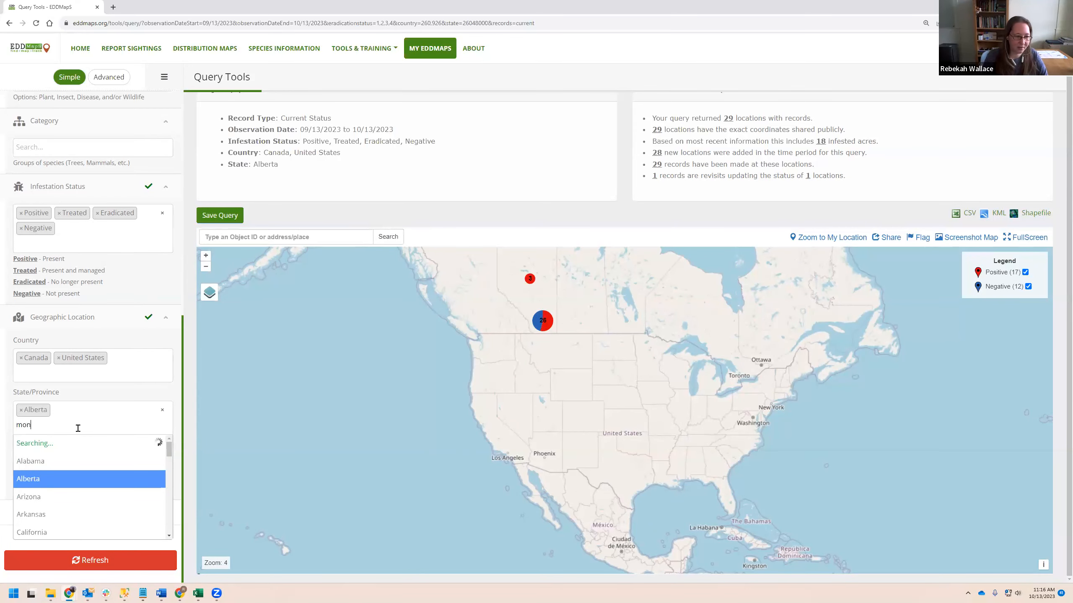
click(78, 446)
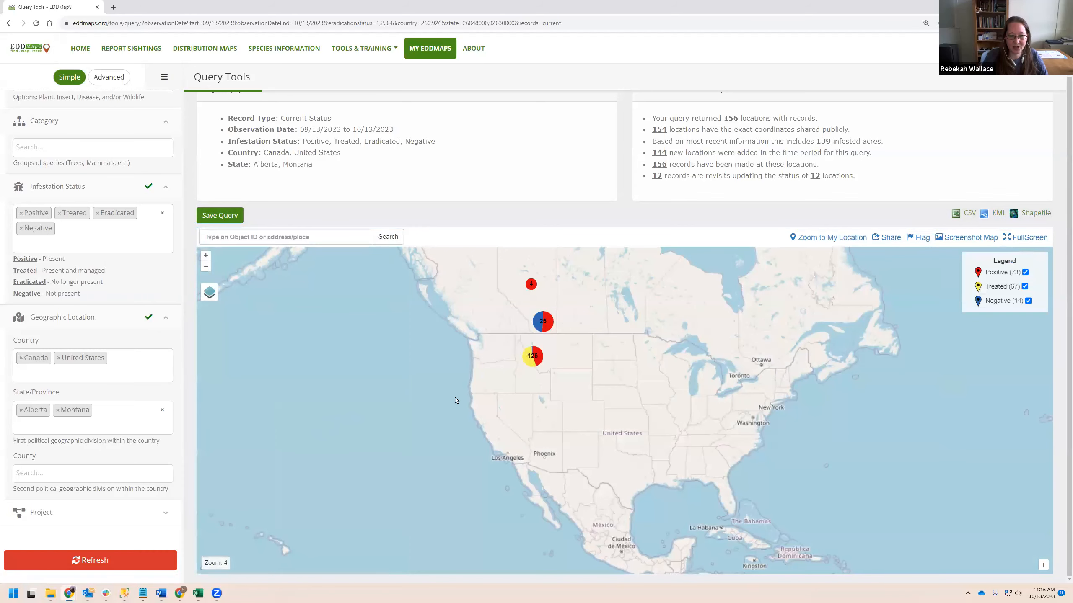
Look over the Alberta and Montana records on the map, and check which counties the County filter offers
scroll(538, 344, up, 1)
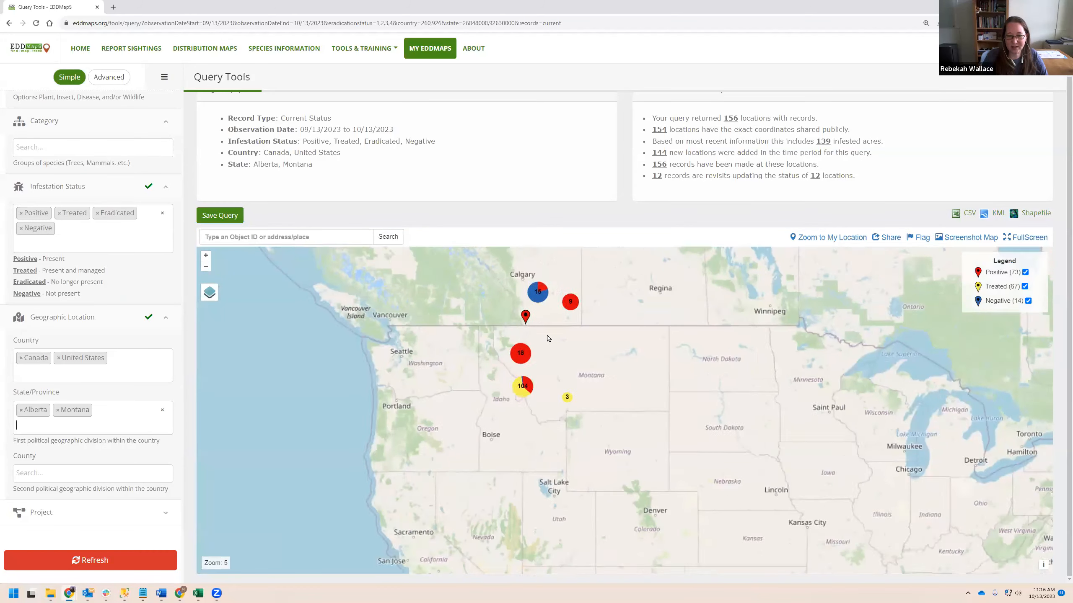
scroll(517, 334, down, 1)
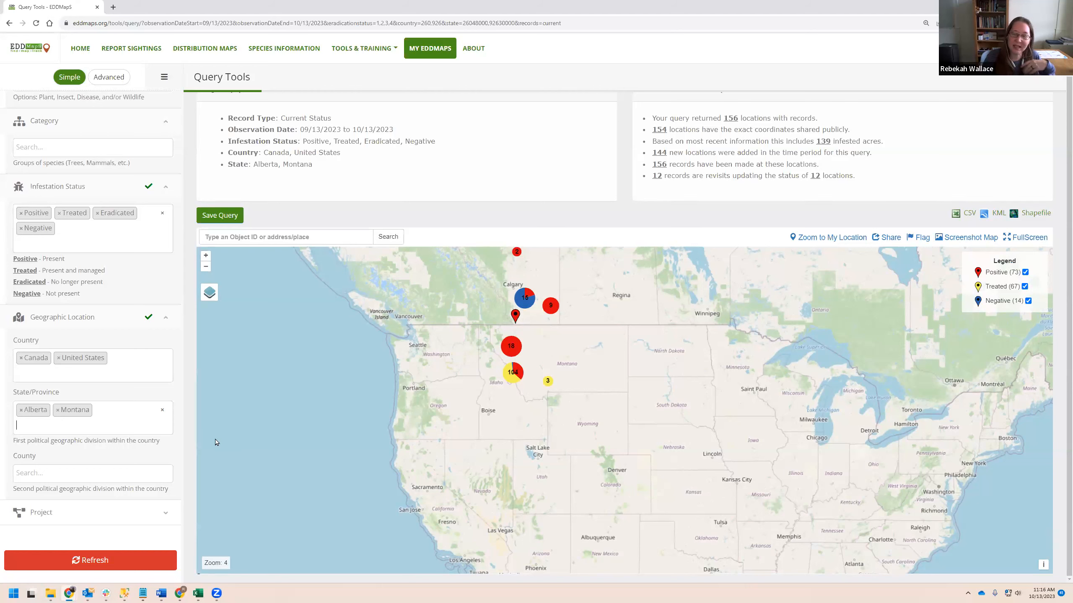
click(122, 471)
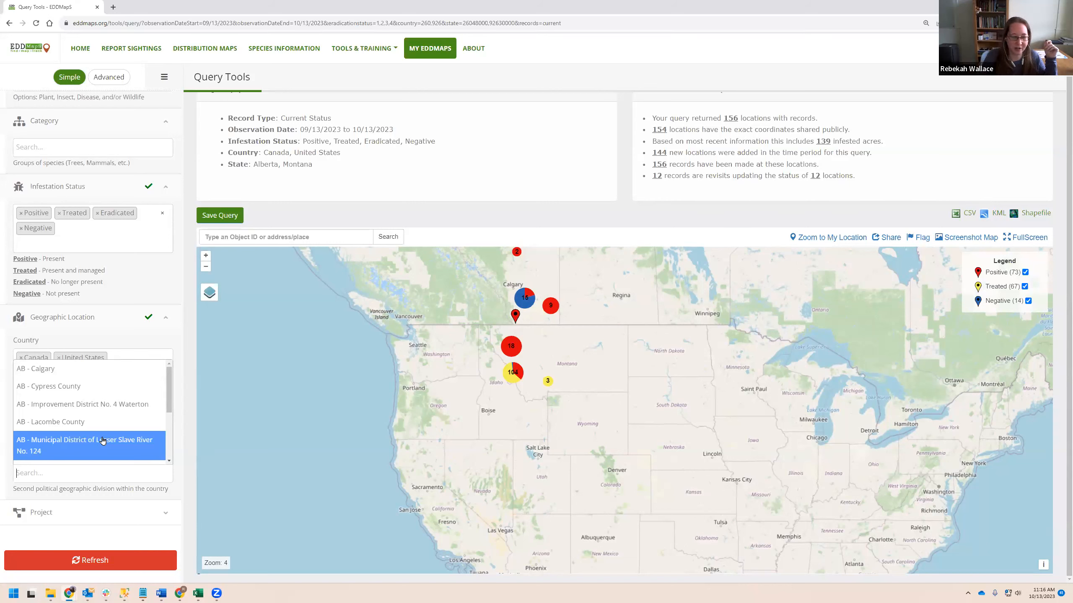
click(100, 539)
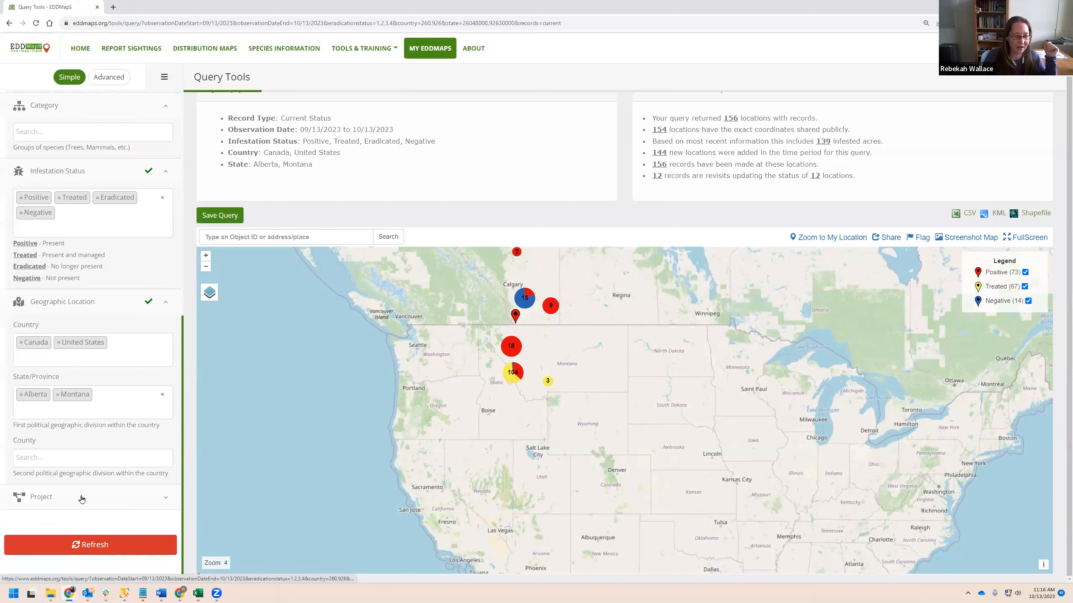
Expand the Project filter, read its description and browse the offered projects without choosing one
click(104, 509)
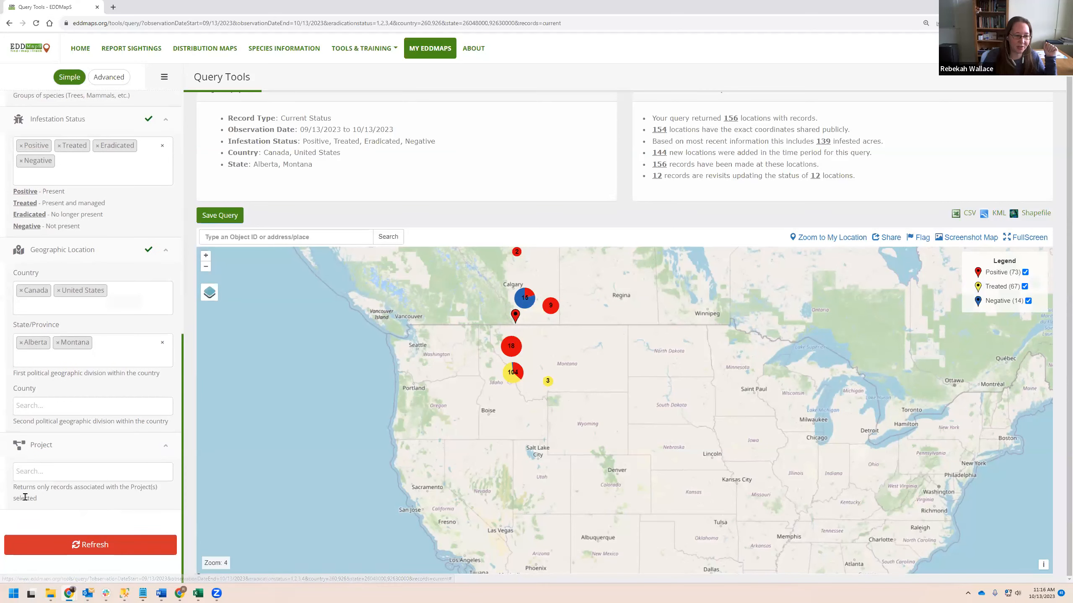
triple_click(32, 498)
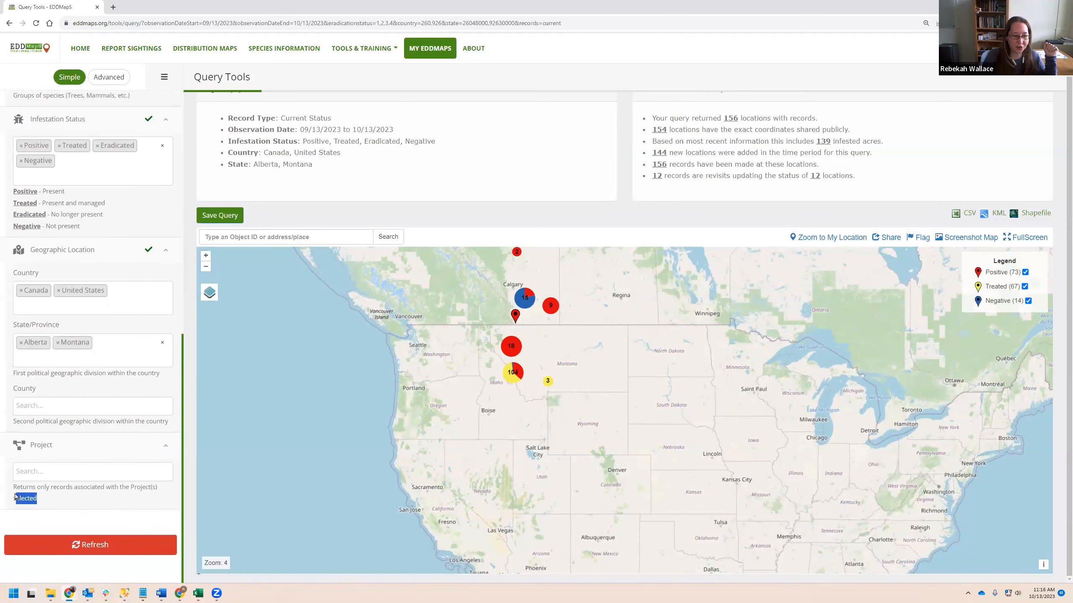
click(65, 505)
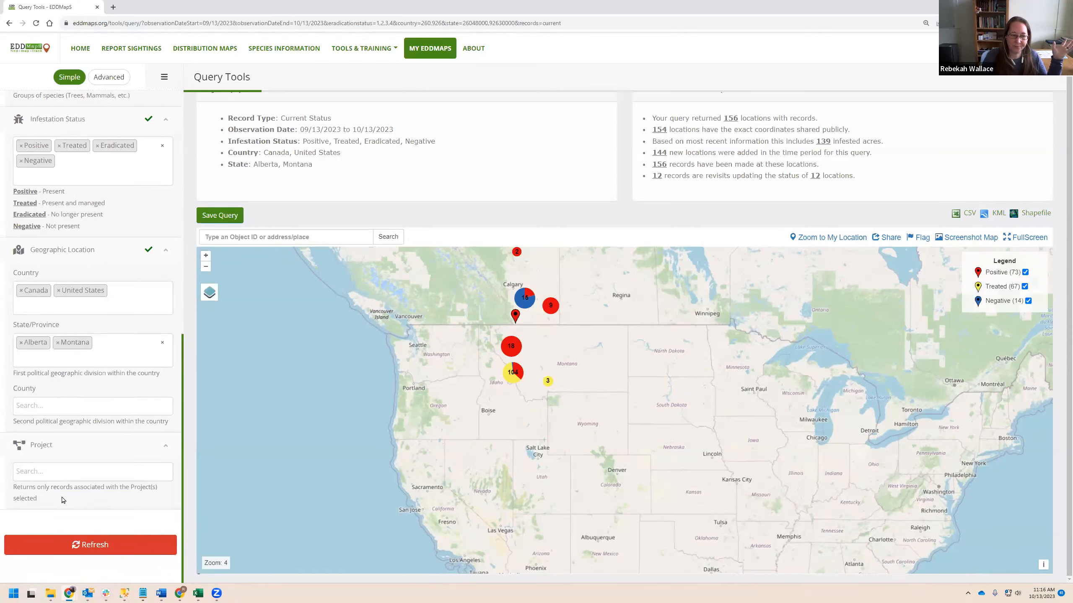
click(58, 473)
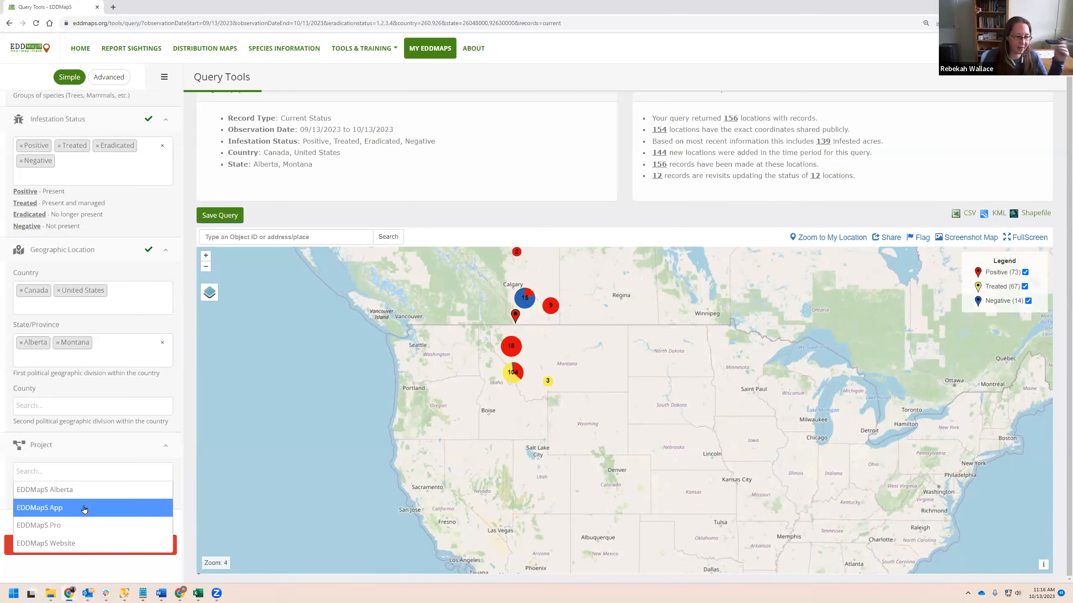
click(84, 568)
scroll(104, 509, up, 5)
scroll(104, 509, down, 6)
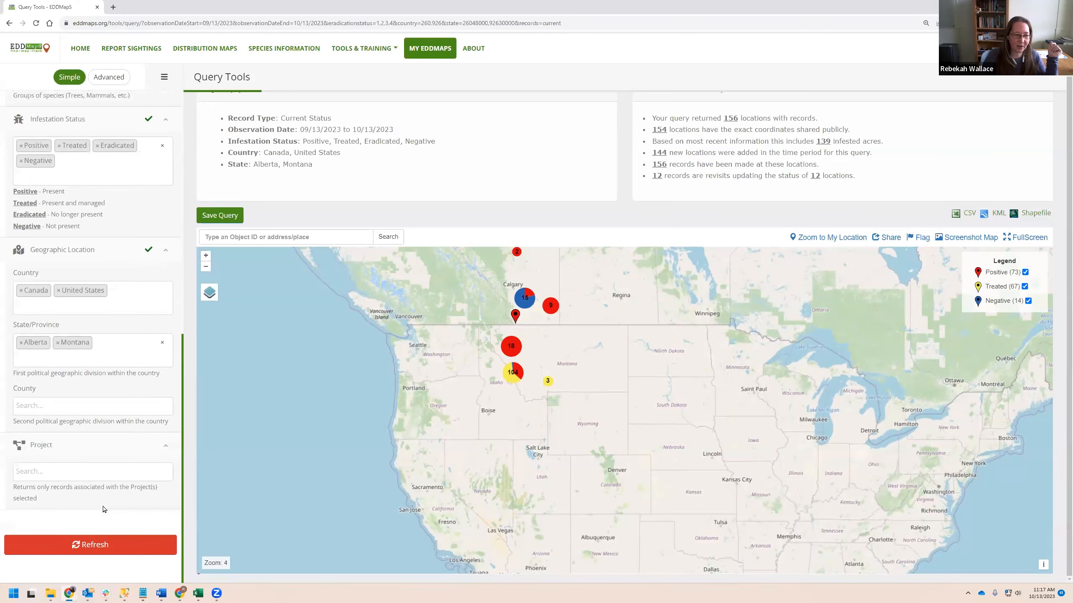
Reset the query to its default filters and switch to the advanced filter set
click(81, 551)
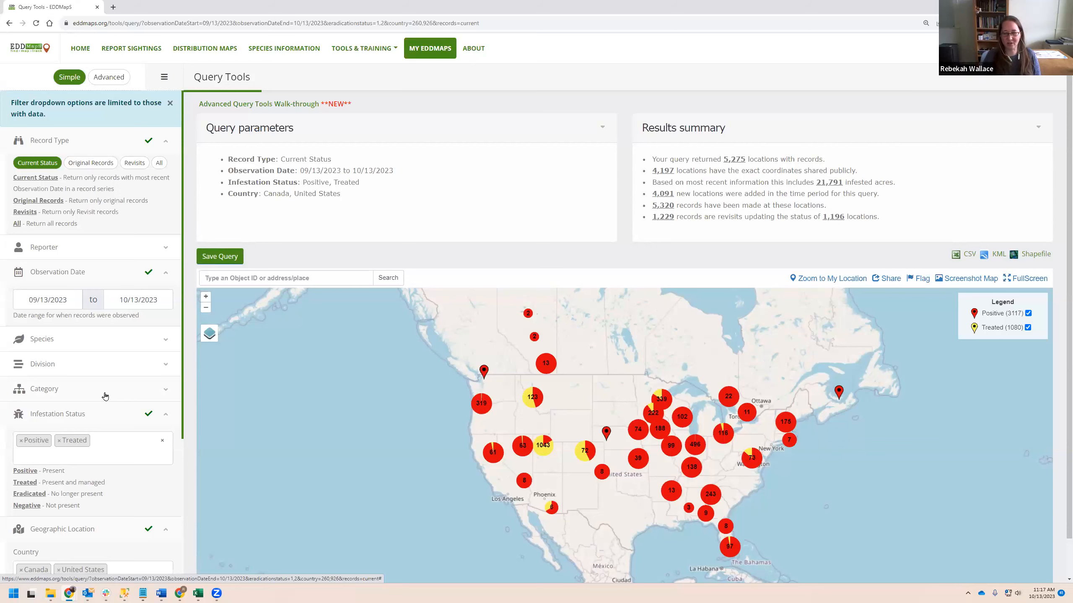
scroll(104, 396, down, 5)
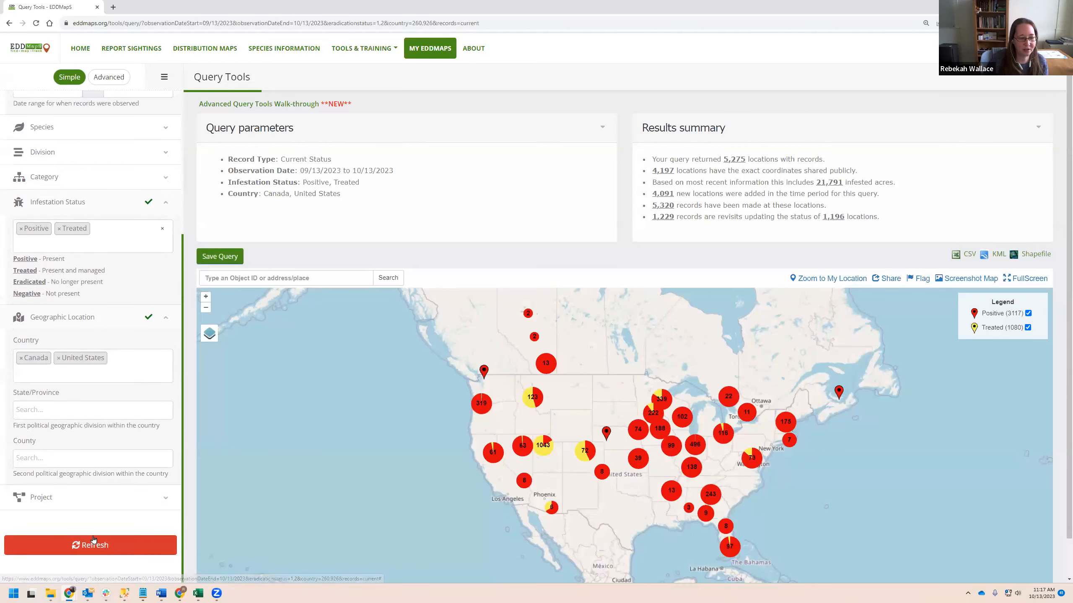
click(91, 545)
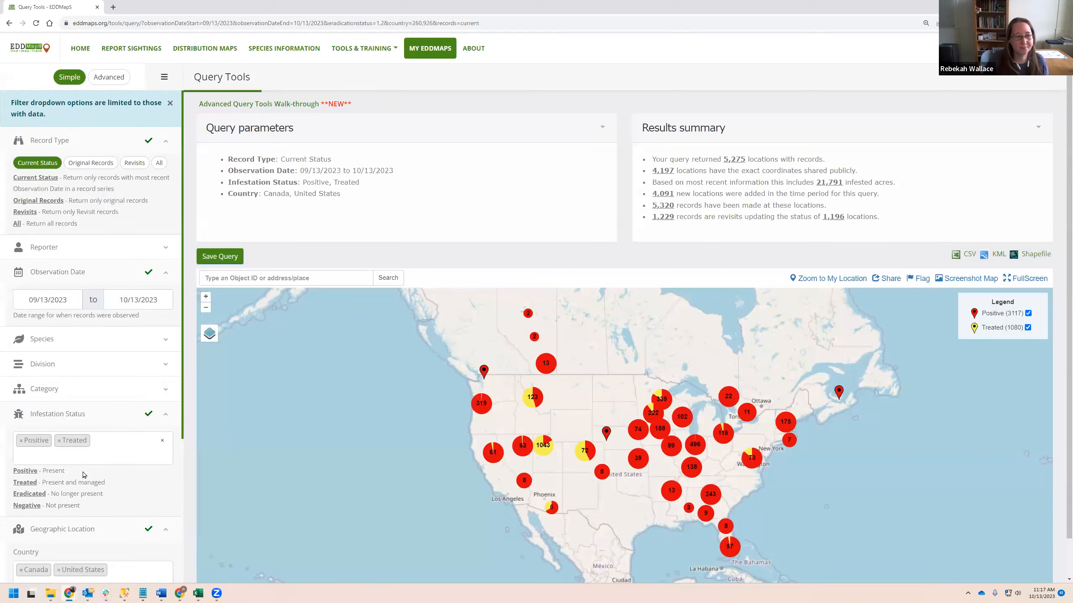
click(111, 77)
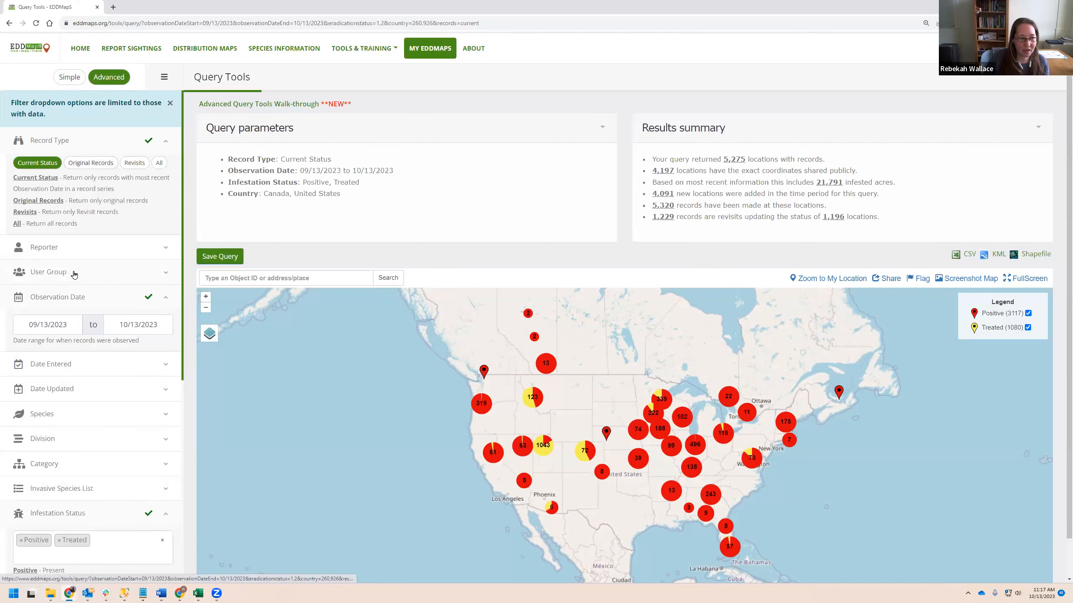
Browse the partner organizations listed in the User Group filter, and collapse it without choosing one
click(110, 272)
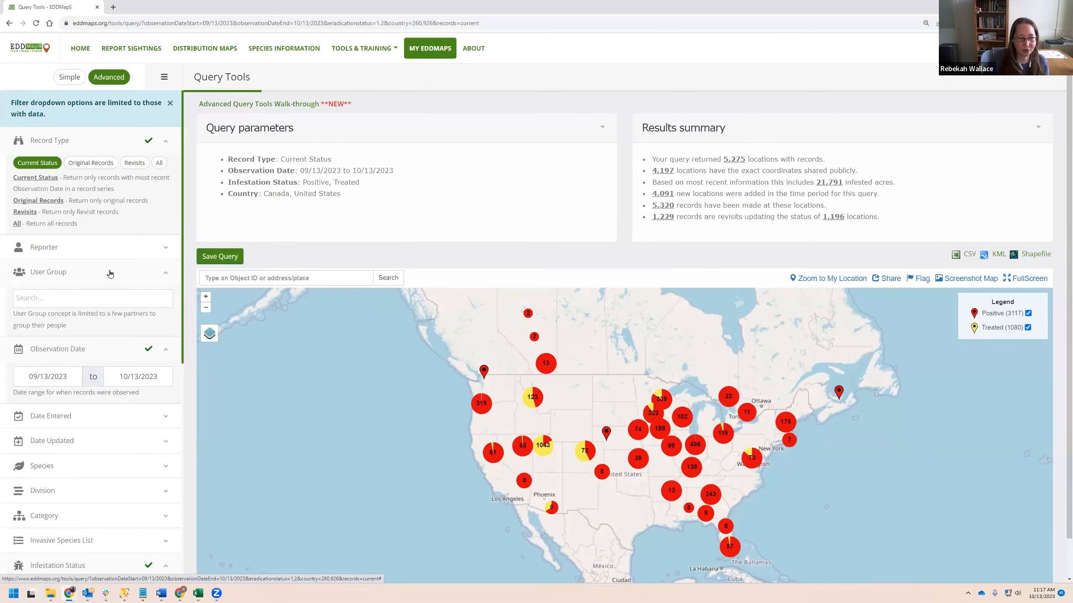
click(106, 298)
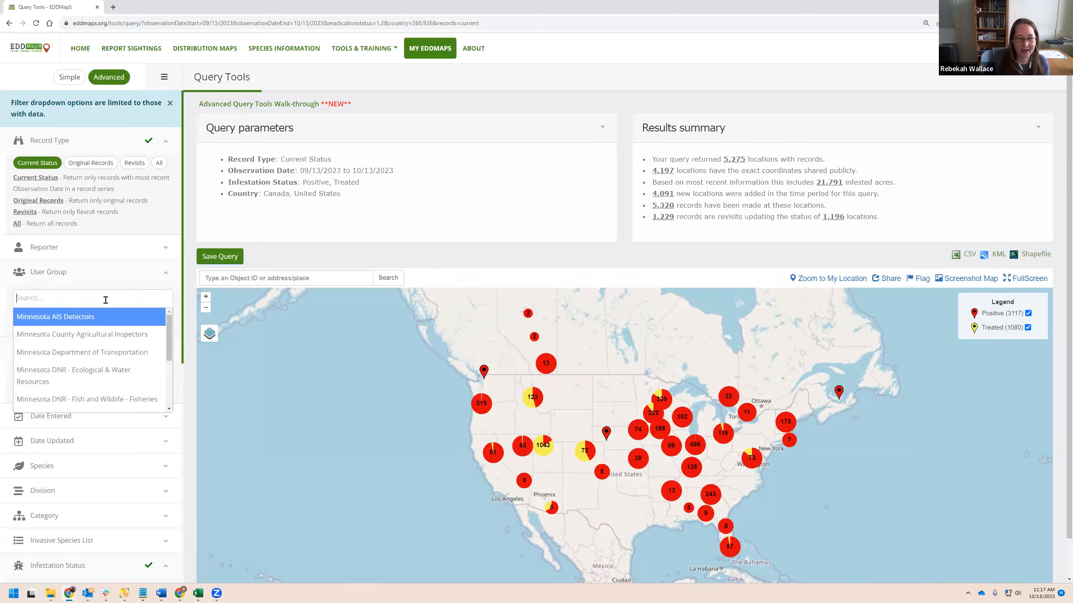
scroll(107, 380, down, 3)
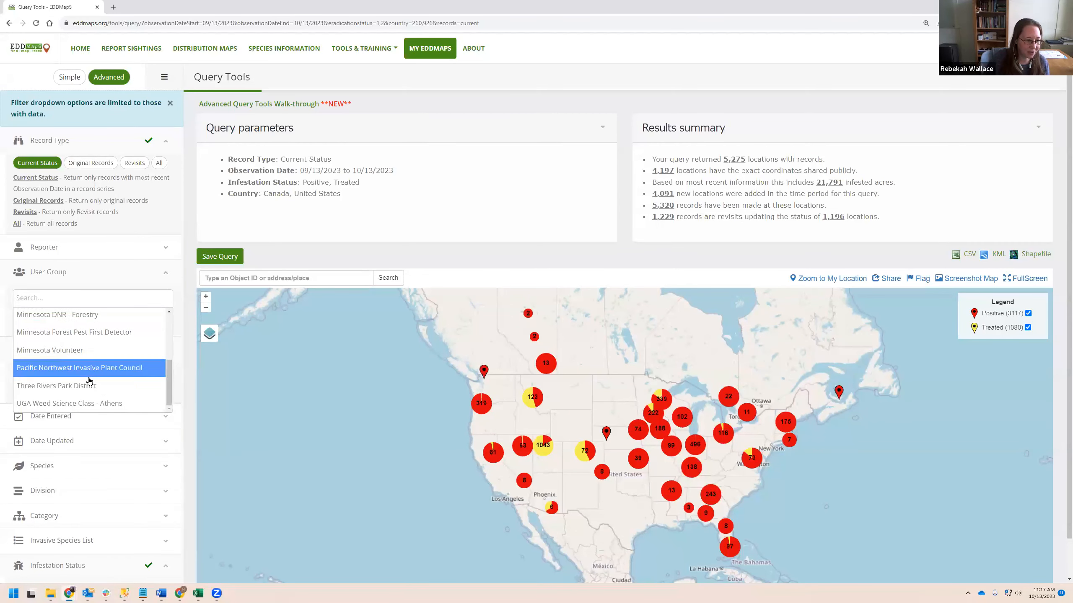
scroll(101, 393, up, 3)
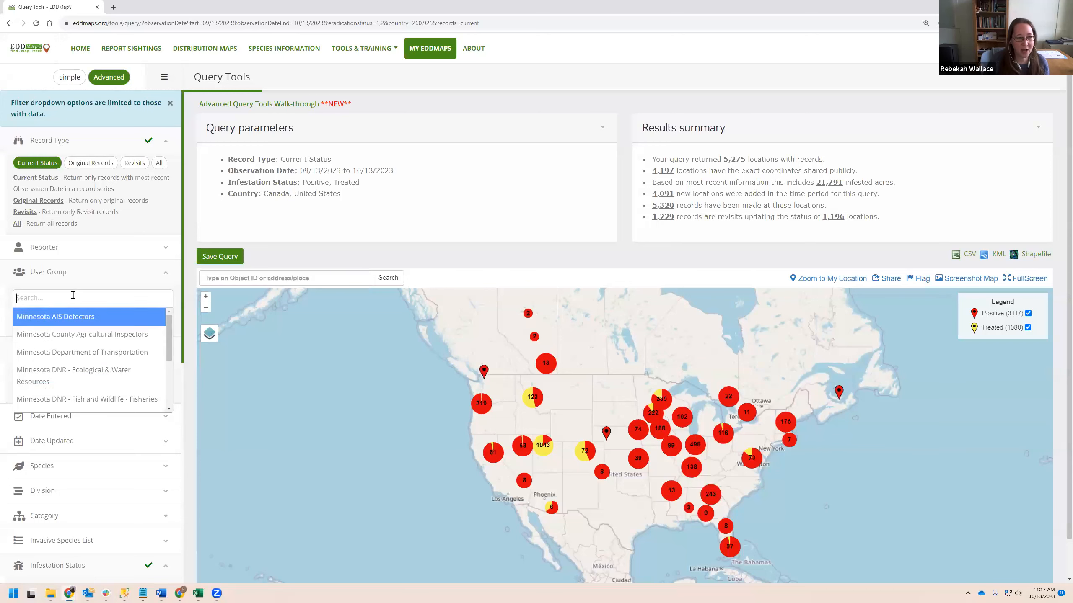
click(77, 274)
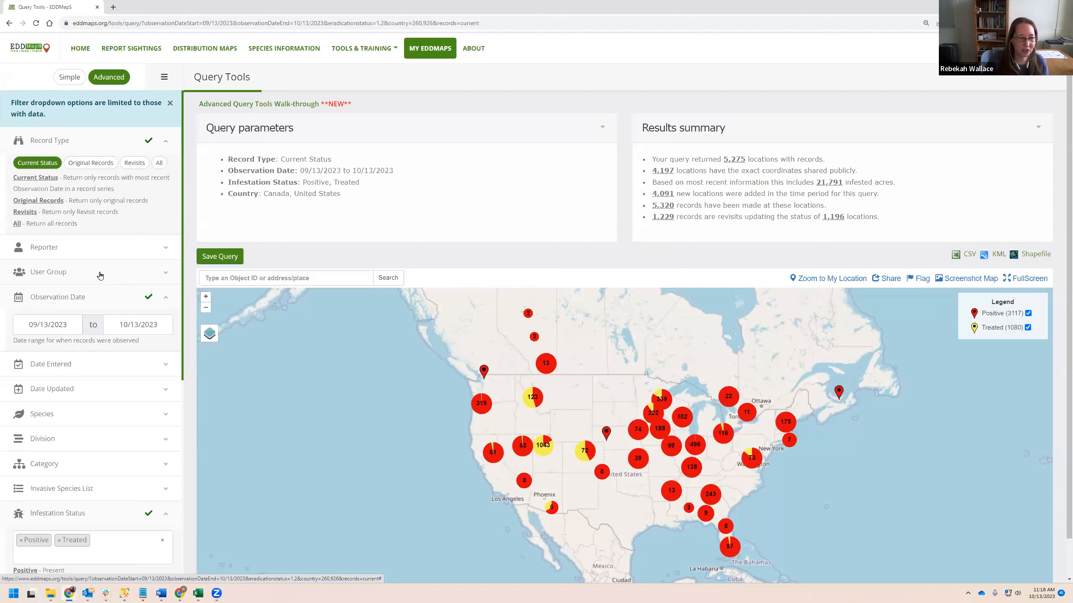
Expand the Date Entered and Date Updated filters, and read how their date ranges differ from Observation Date
scroll(100, 274, down, 4)
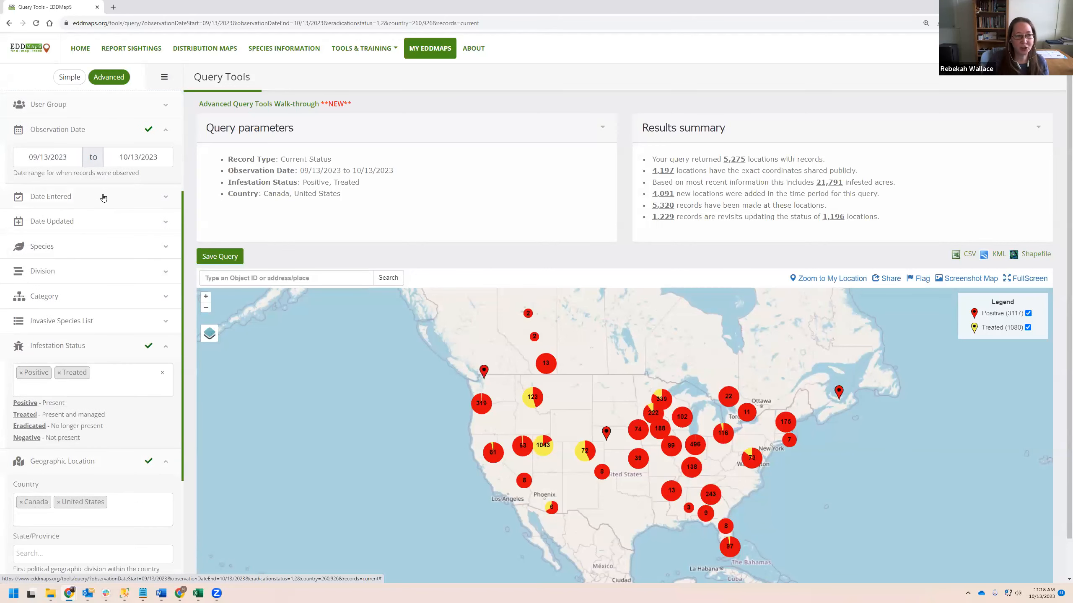
click(103, 198)
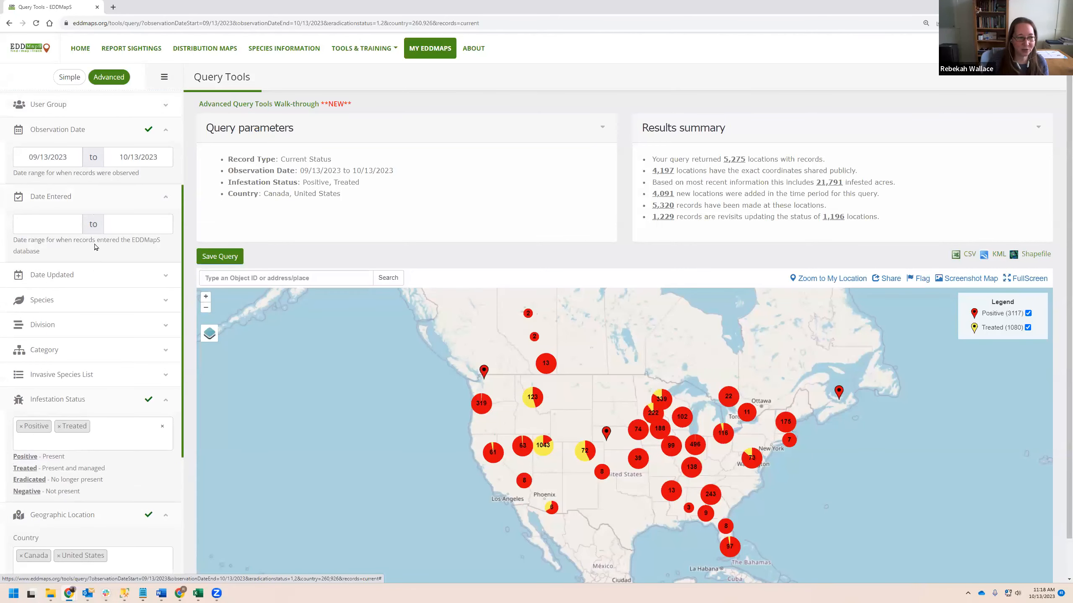
click(92, 278)
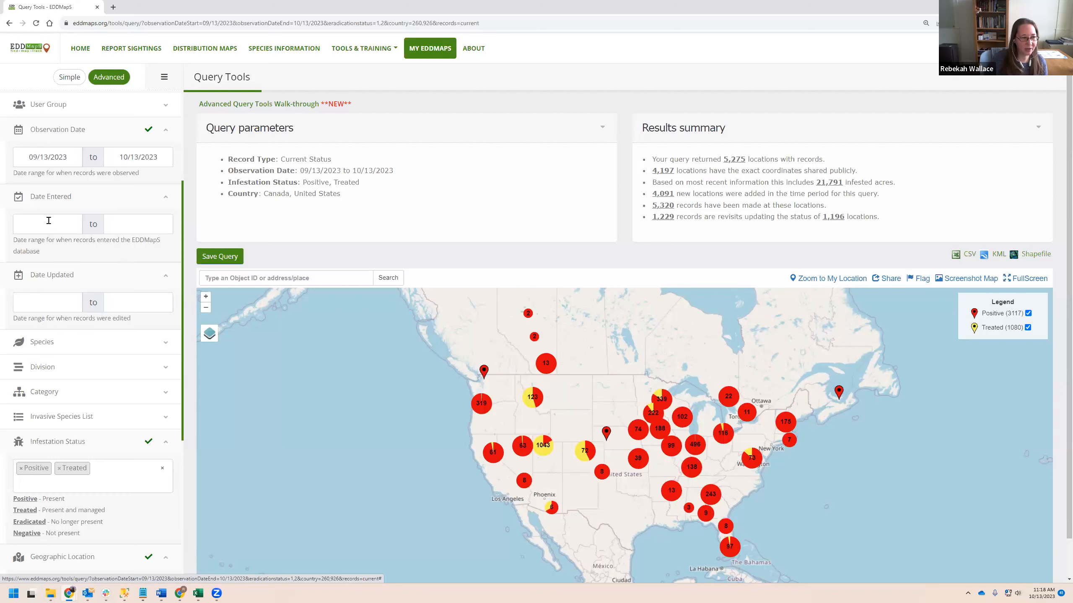
drag(64, 251, 13, 245)
click(47, 256)
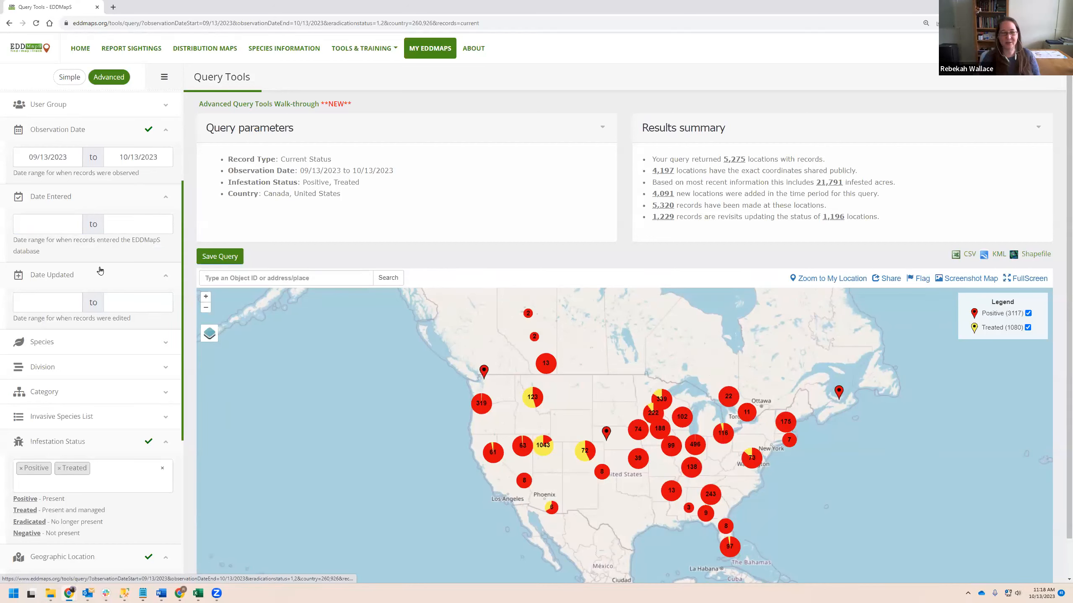
scroll(93, 189, up, 1)
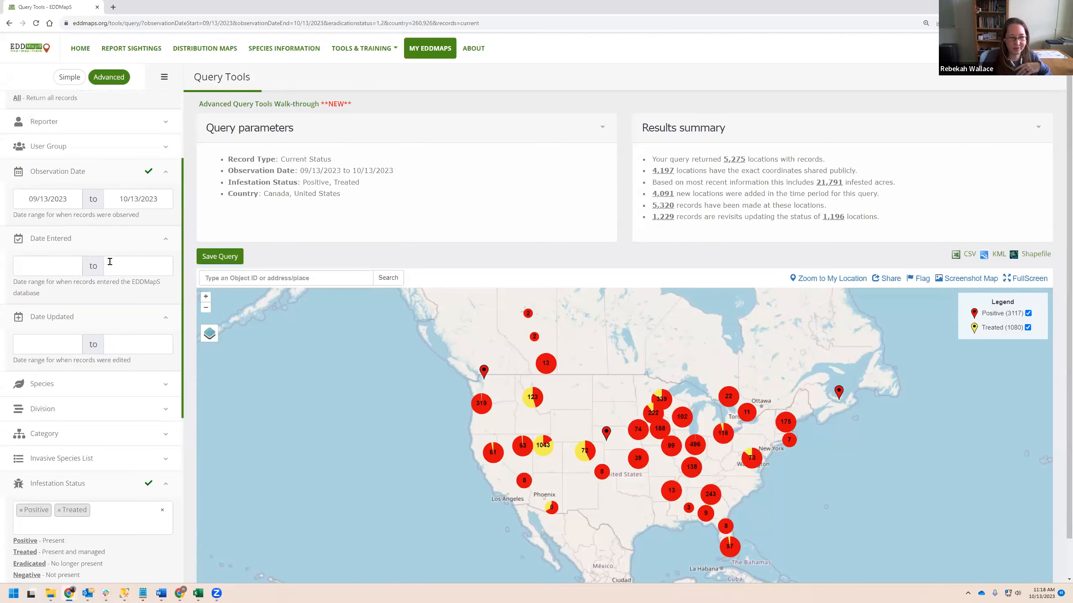
Expand the Invasive Species List filter and browse the regional species lists it offers without choosing one
scroll(94, 321, down, 4)
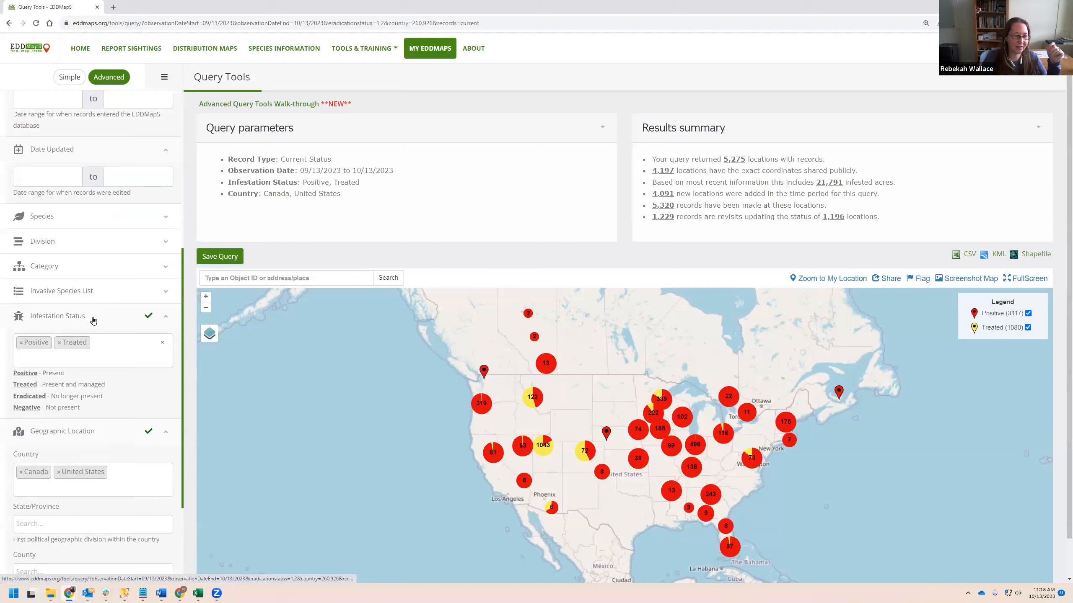
click(128, 292)
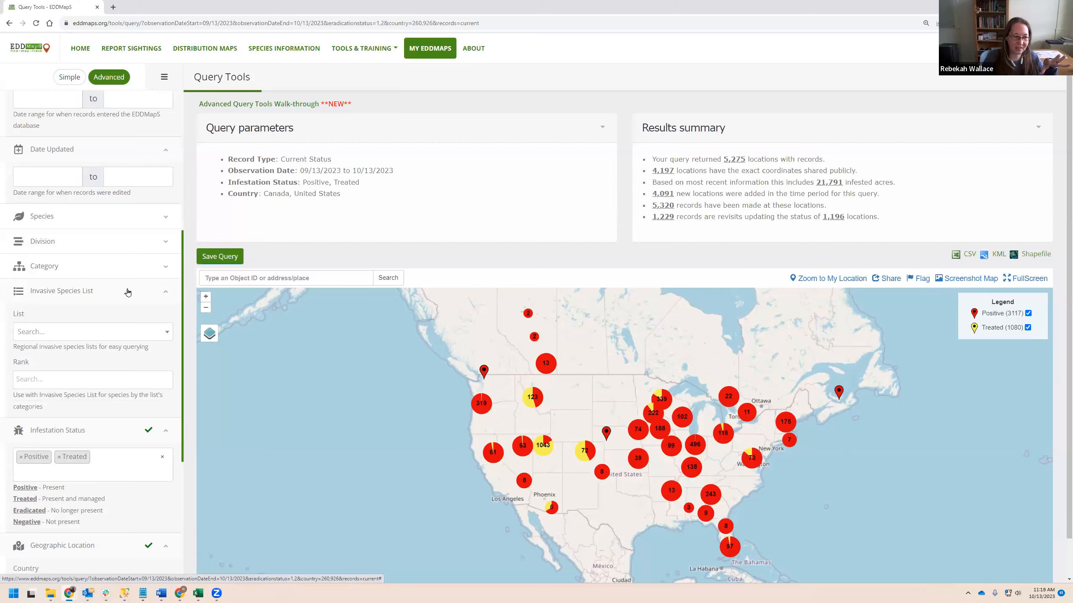
click(90, 334)
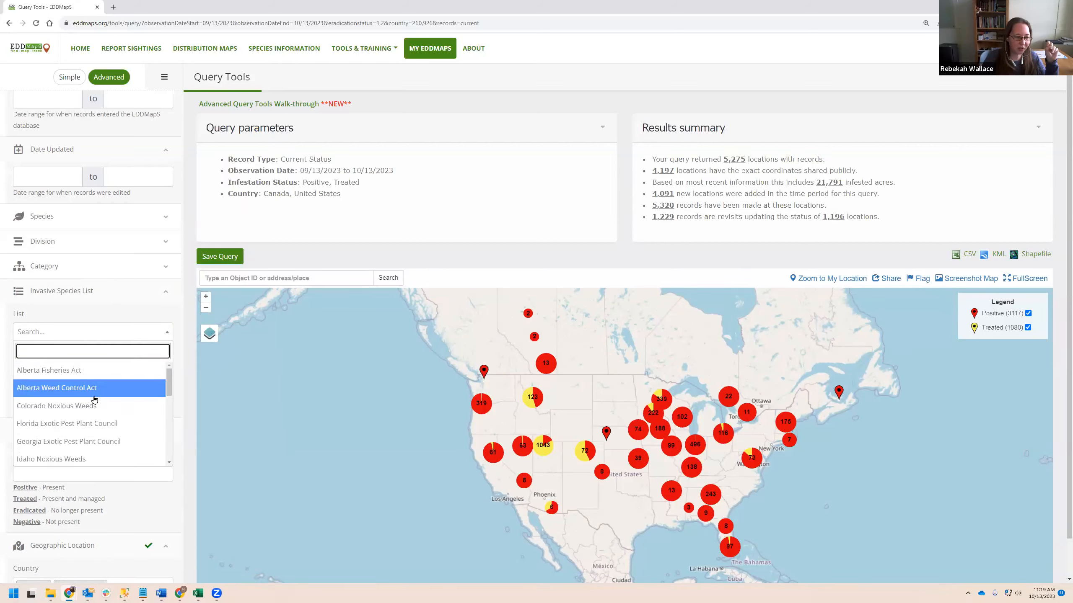
scroll(94, 416, down, 2)
scroll(94, 416, down, 3)
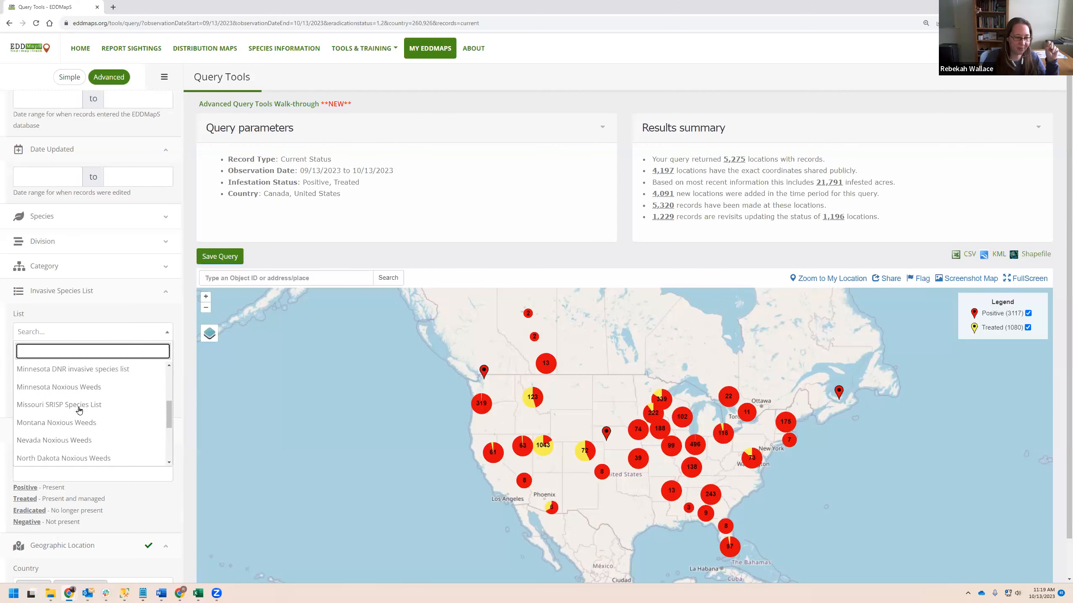
scroll(78, 410, down, 2)
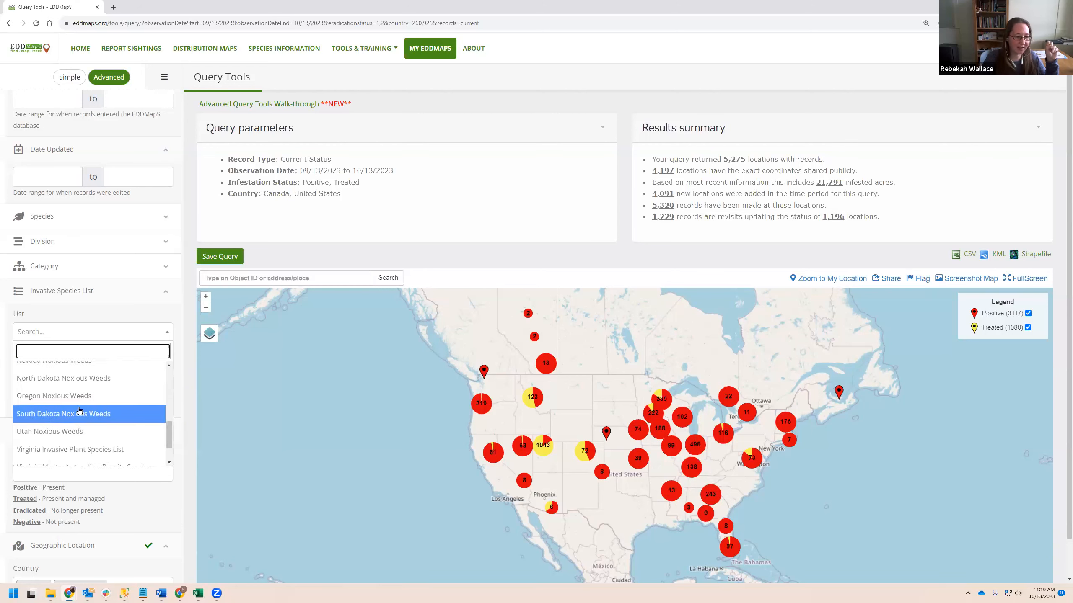
scroll(79, 408, up, 8)
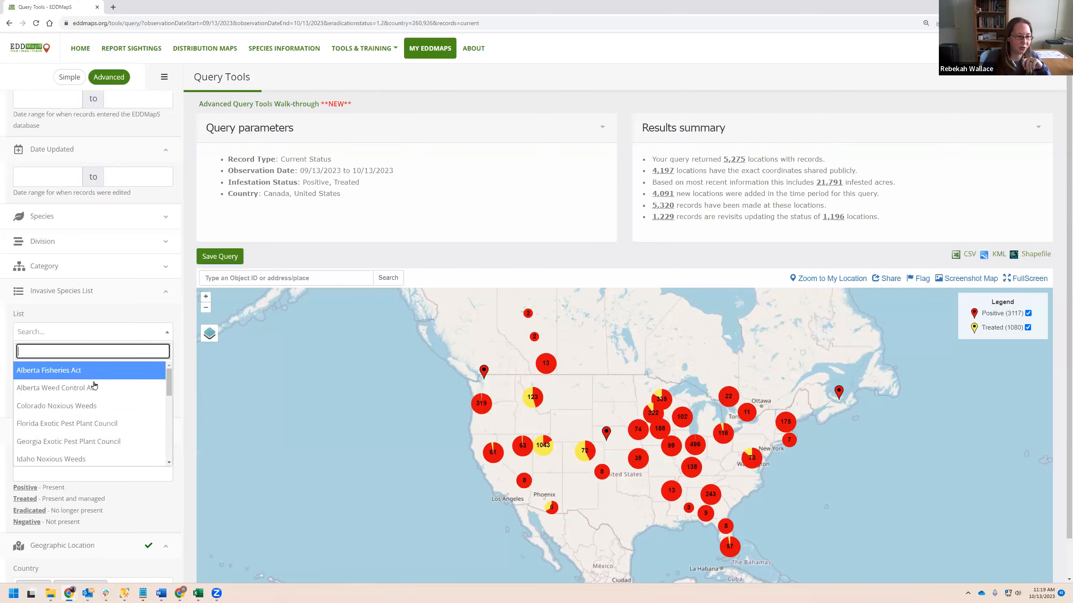
scroll(95, 425, down, 10)
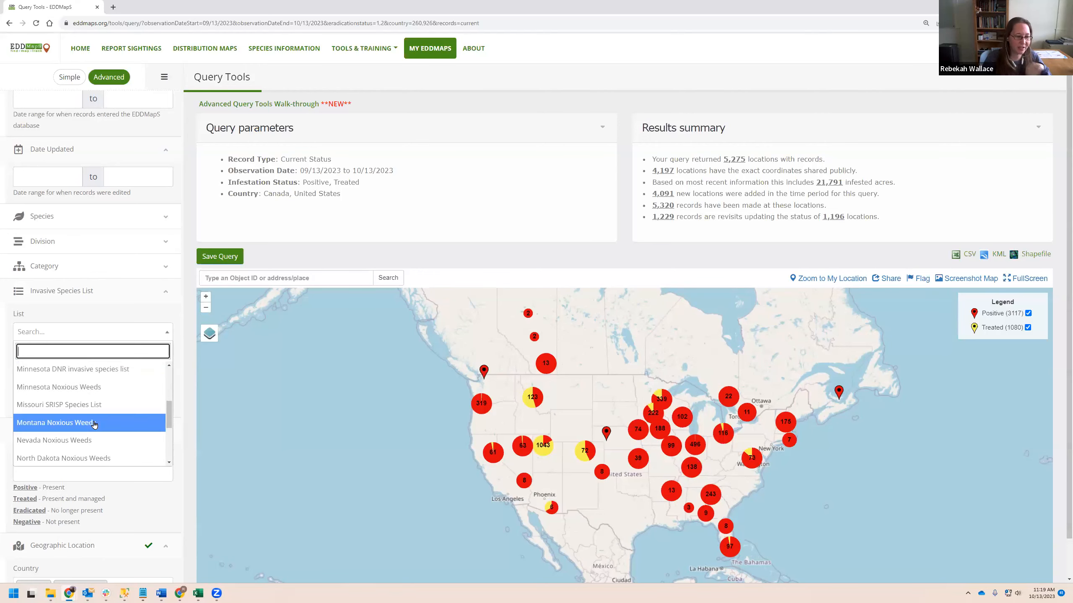
scroll(94, 431, down, 1)
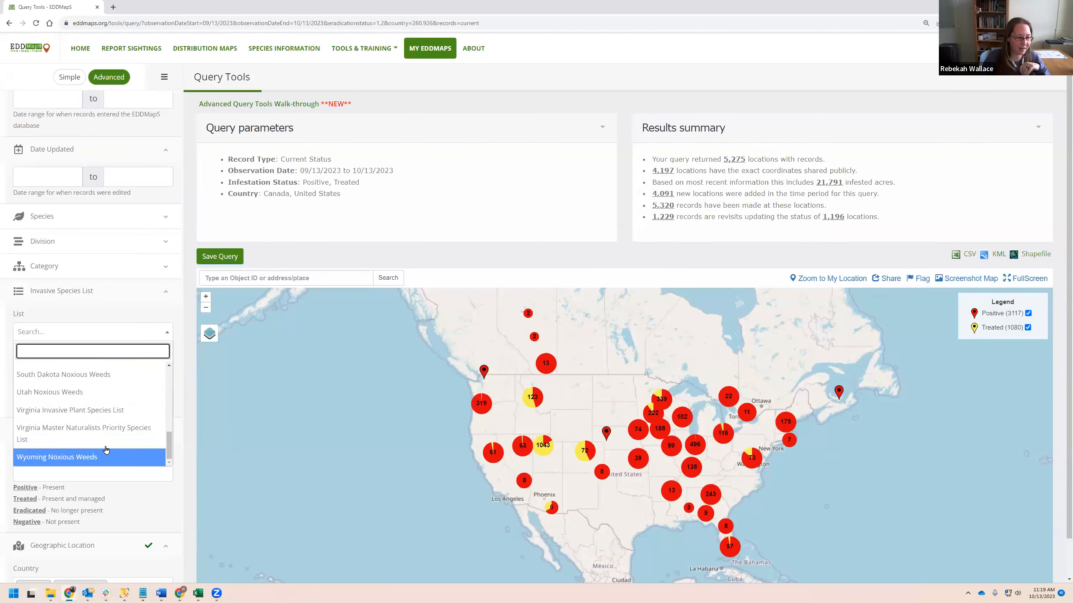
scroll(97, 436, up, 1)
scroll(97, 435, up, 10)
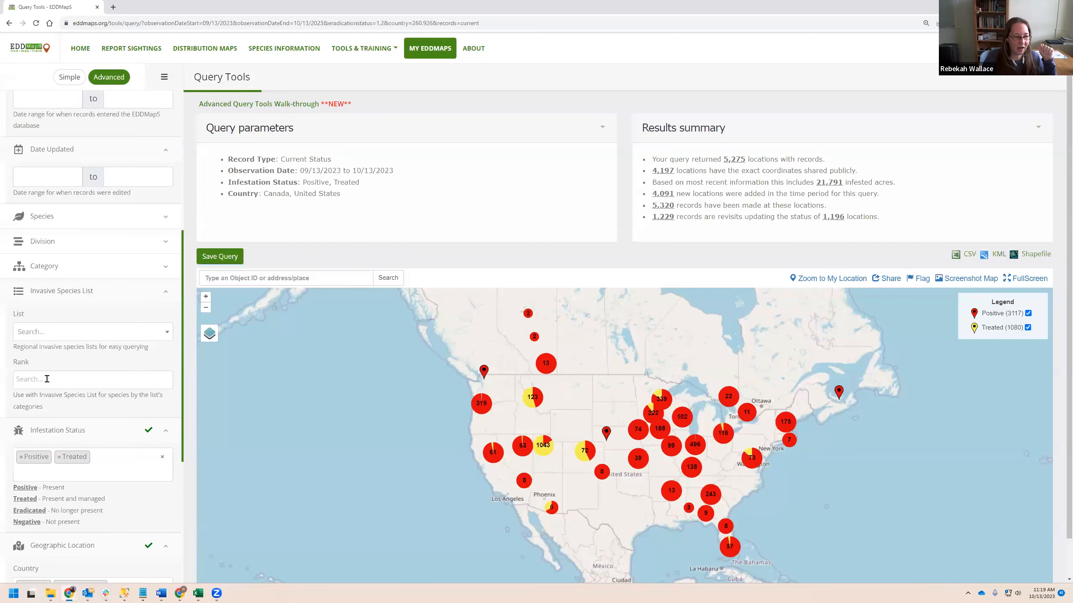
Filter the records by the Utah Noxious Weeds list and look at the rank classes offered for it
click(49, 336)
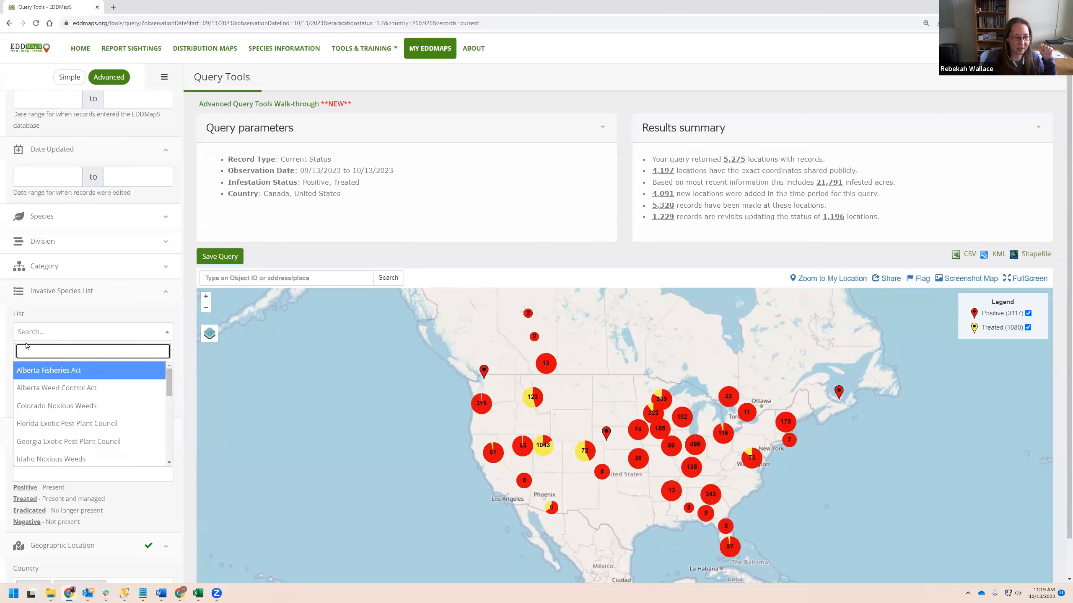
click(11, 337)
click(63, 334)
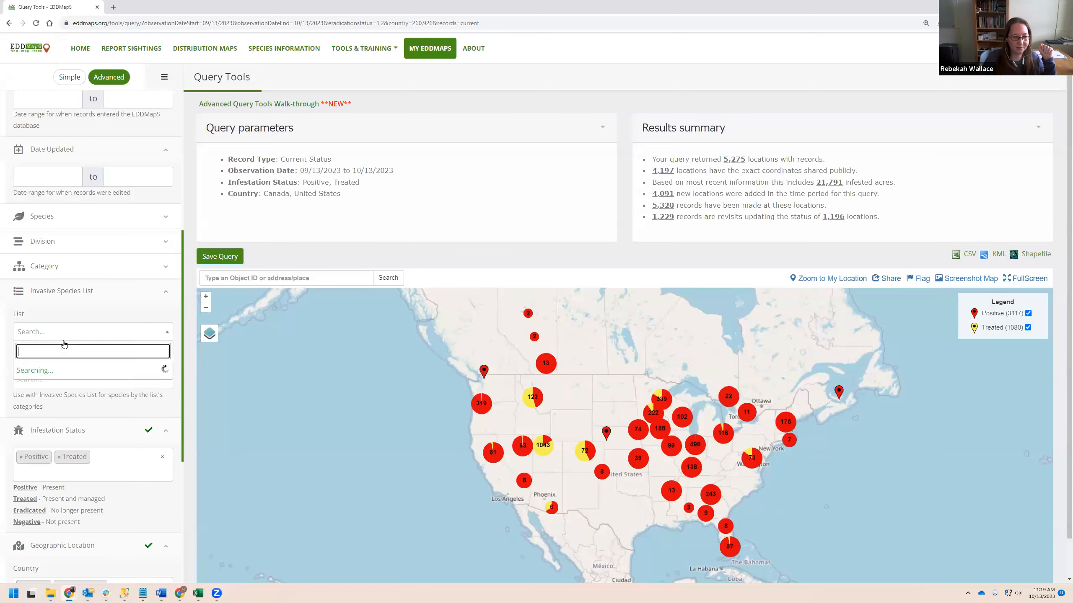
scroll(90, 418, down, 10)
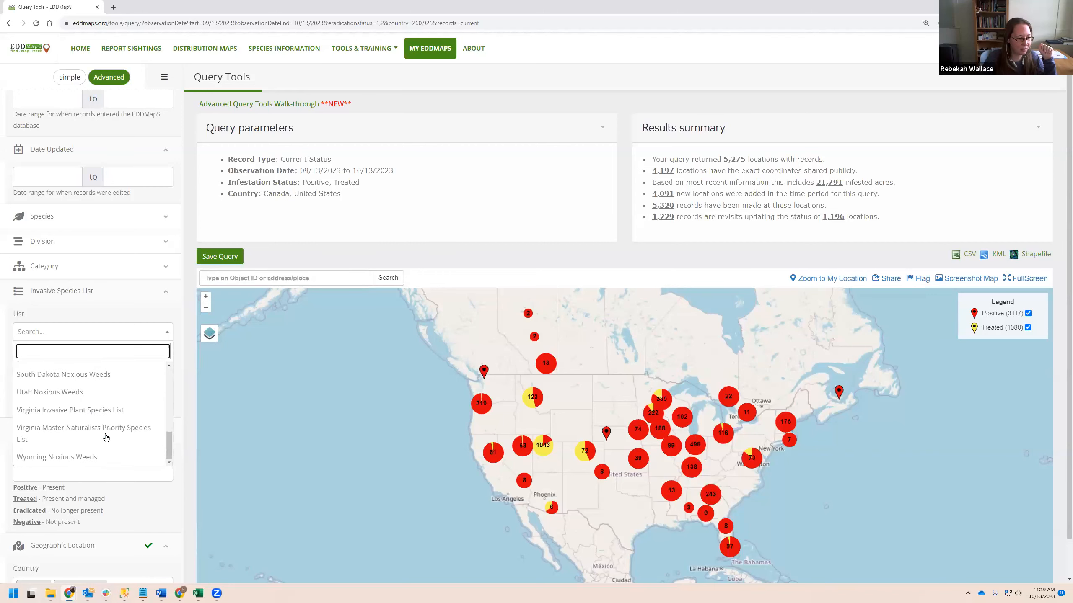
click(94, 393)
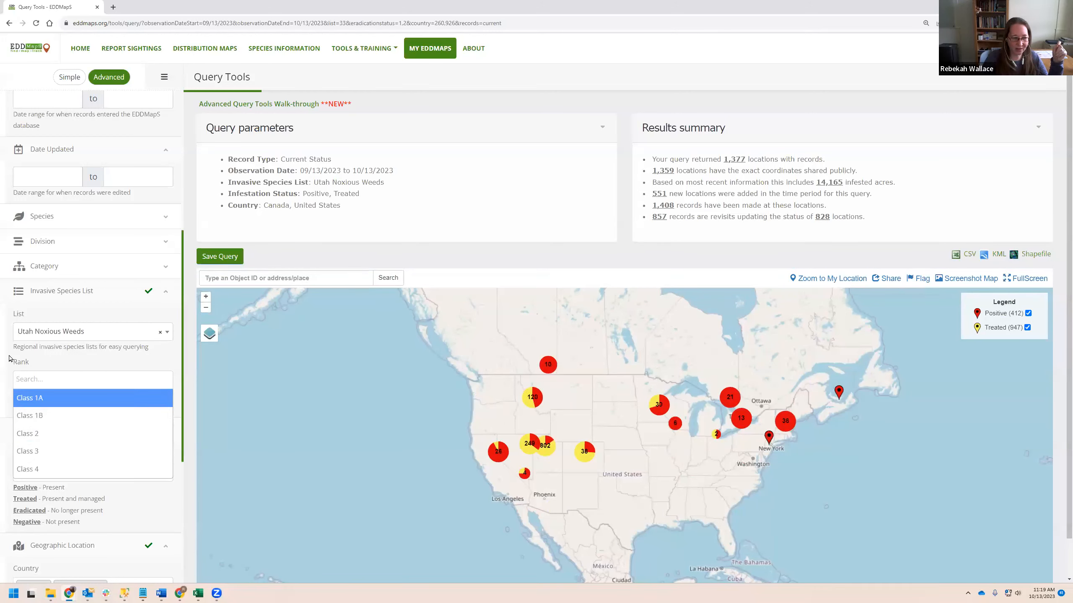
click(49, 381)
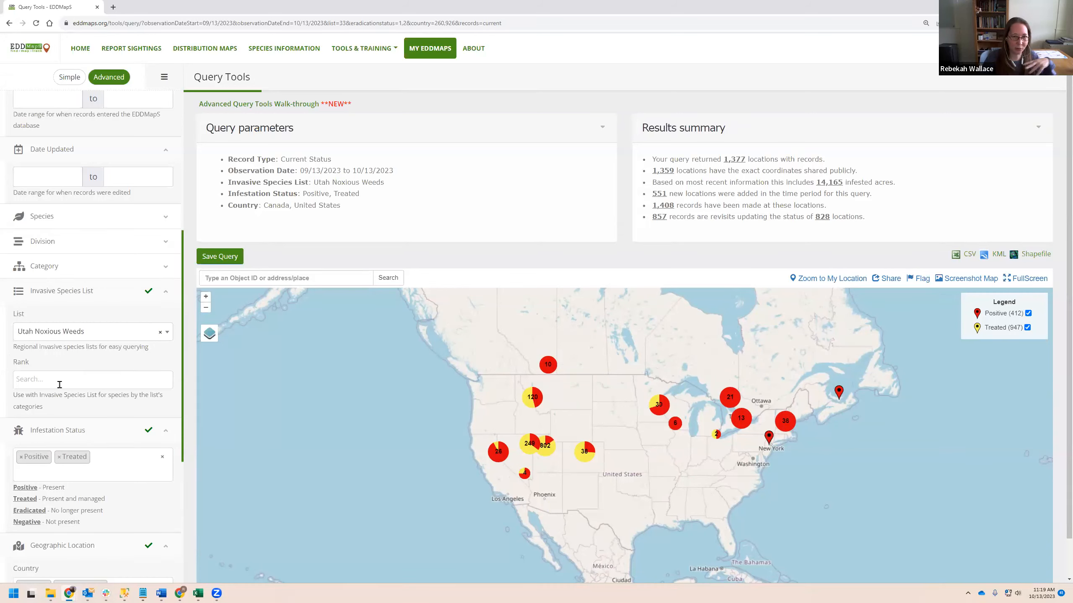
Expand the Other Geographic Location filter and read its description and its option for ignoring the county parameter
scroll(82, 367, down, 6)
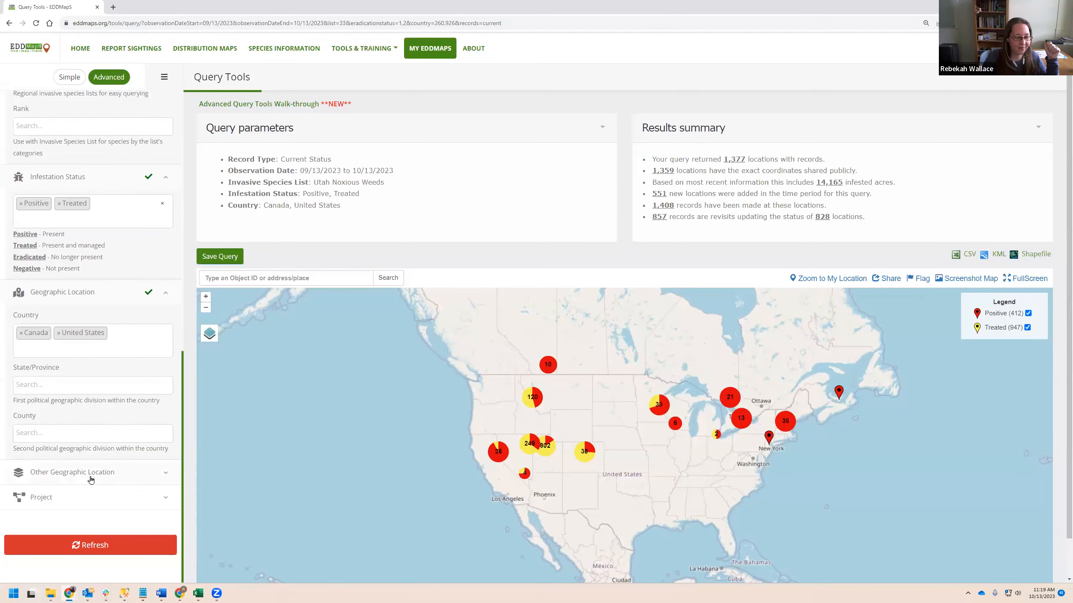
click(93, 478)
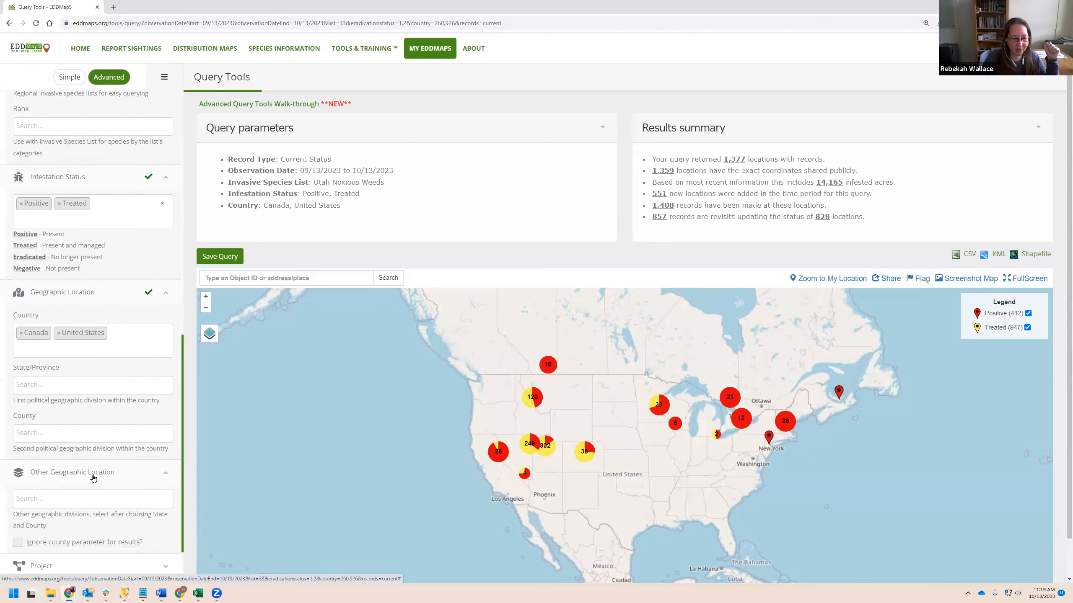
scroll(98, 465, down, 2)
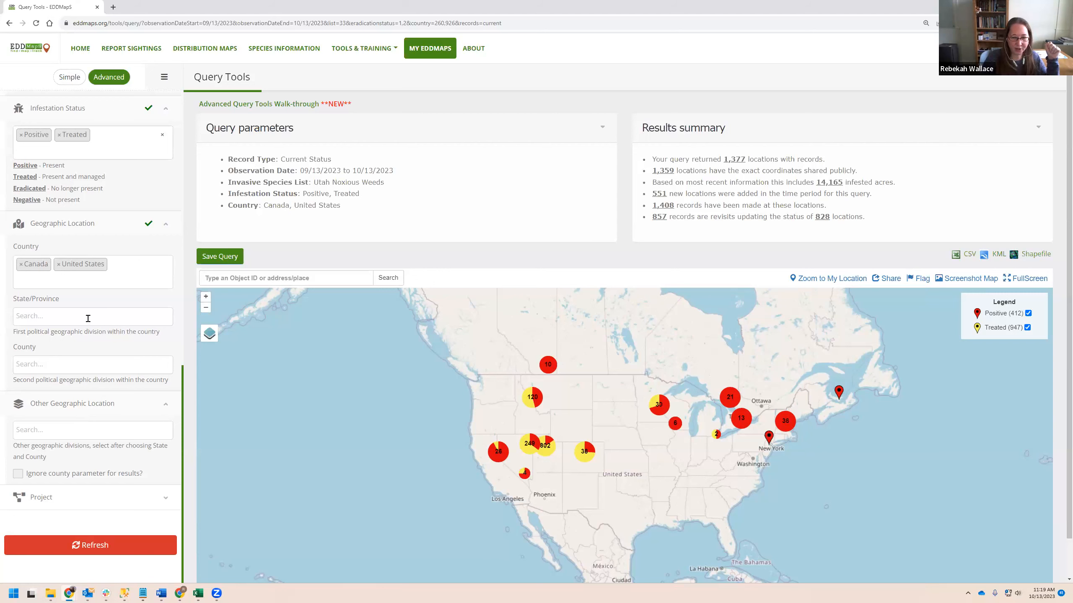
Clear Utah Noxious Weeds from the Invasive Species List filter and collapse that filter
scroll(90, 302, up, 5)
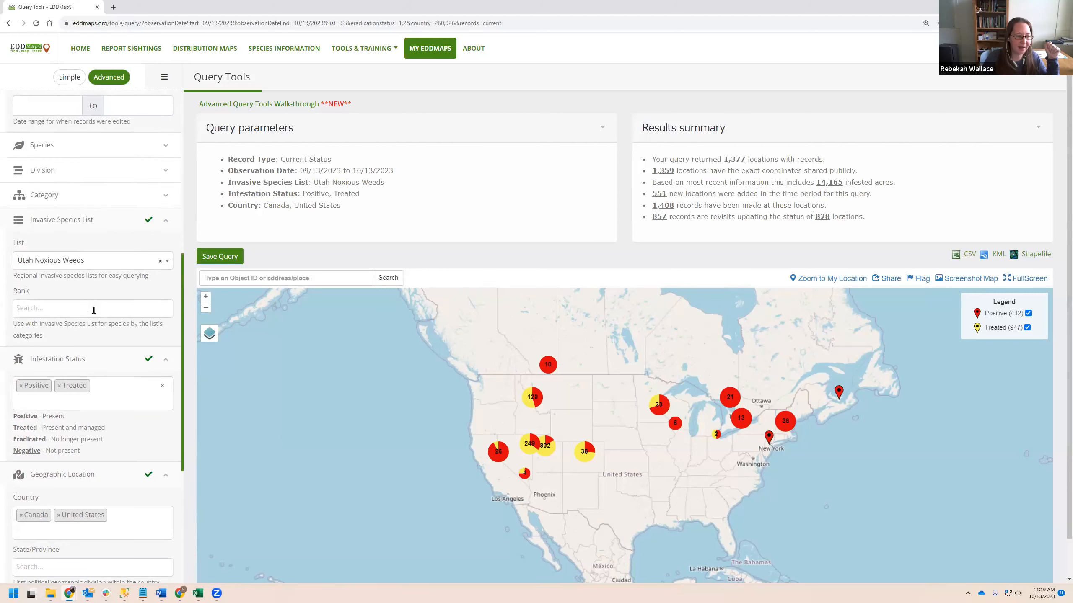
scroll(94, 310, up, 2)
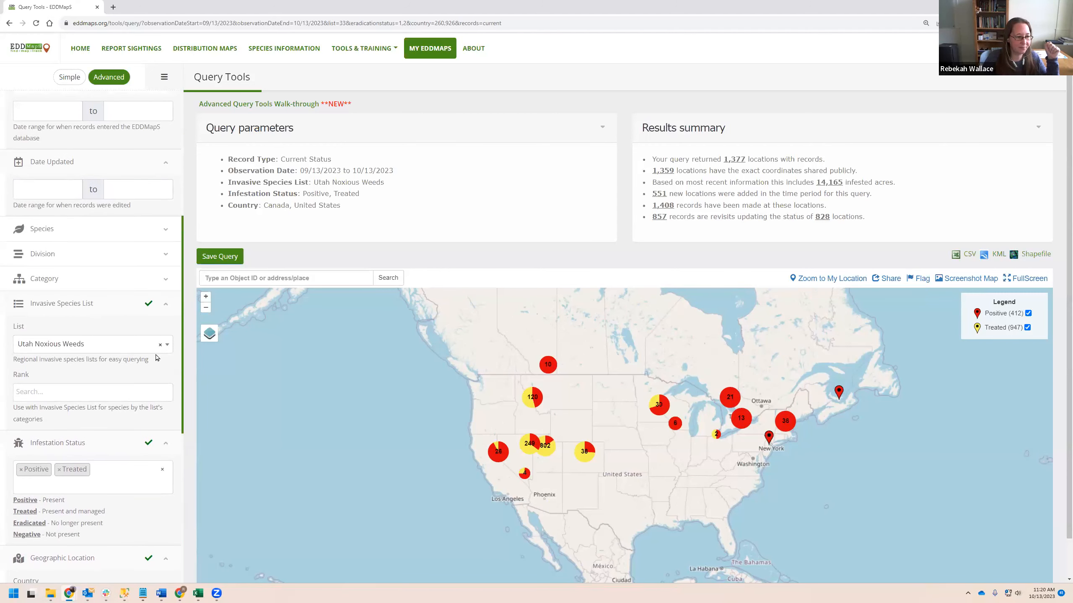
click(158, 346)
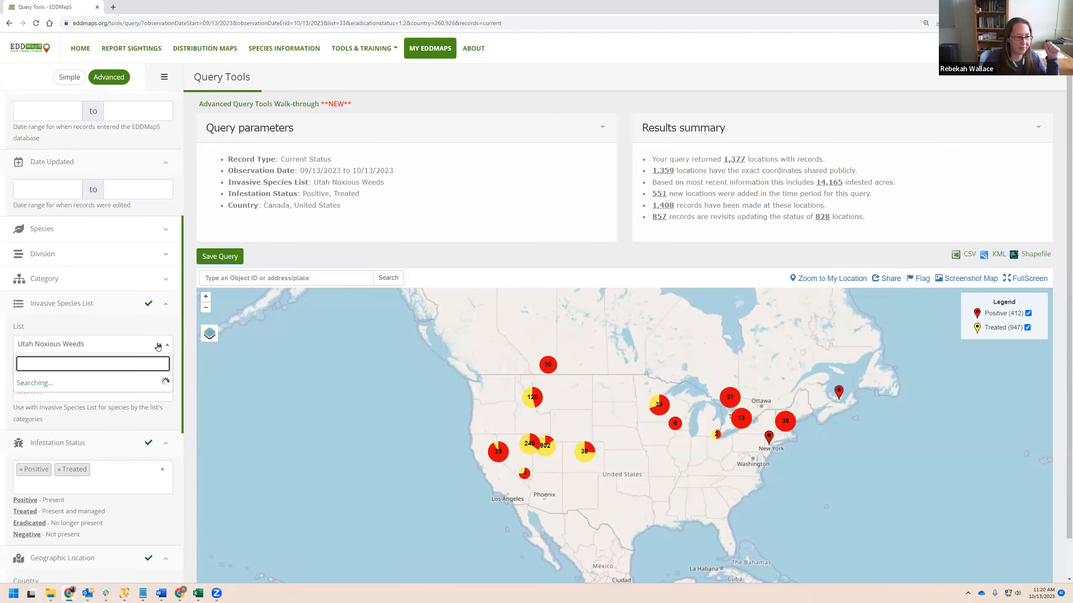
click(159, 346)
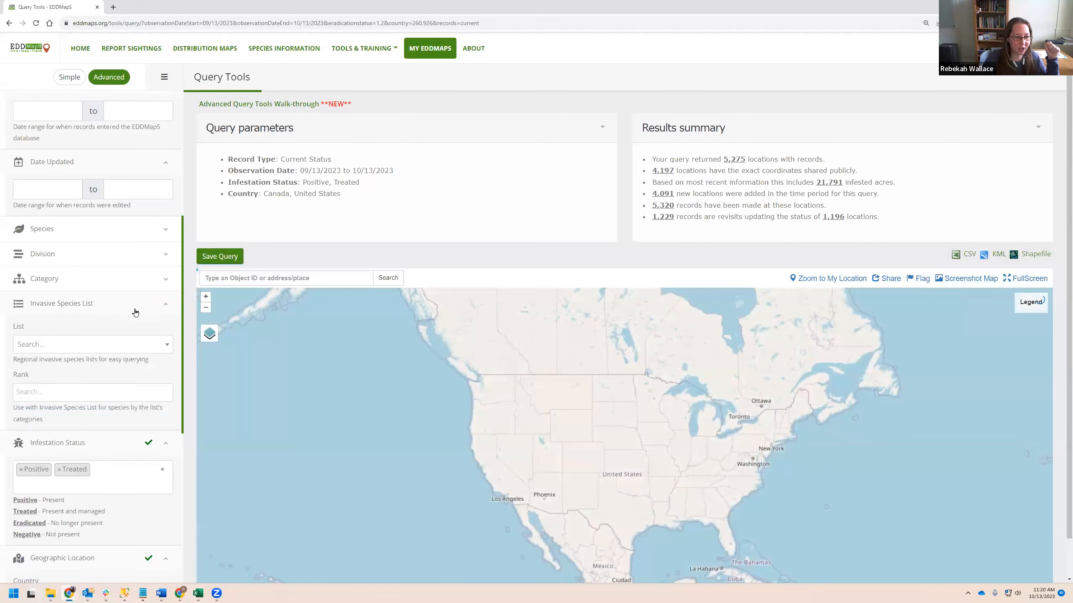
click(135, 311)
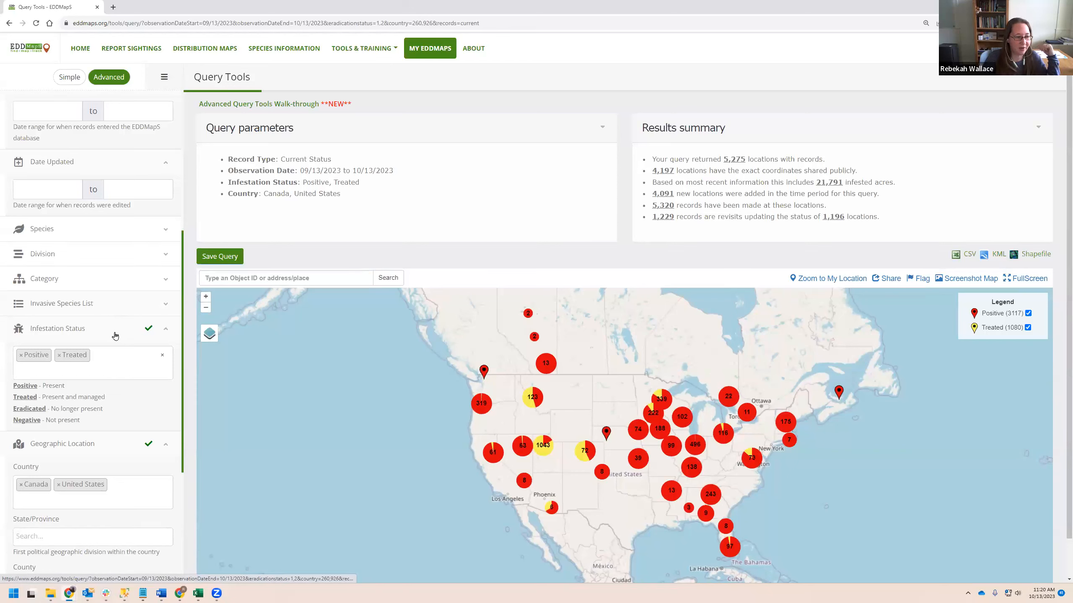
Collapse the Date Updated and Date Entered filters
scroll(114, 336, up, 5)
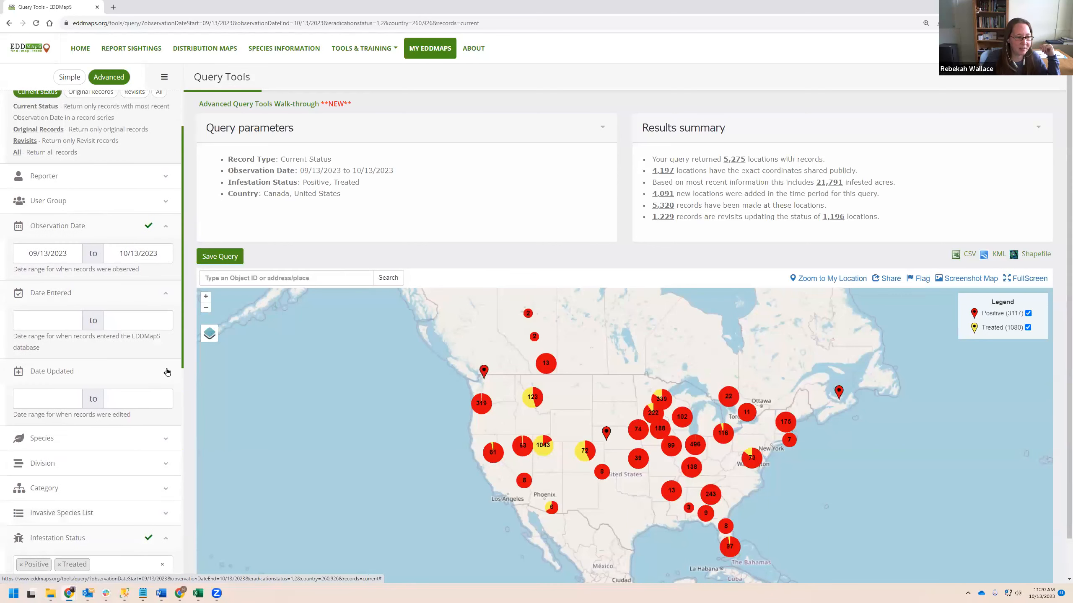
click(166, 371)
click(165, 293)
Restrict the query's geographic location to the state of Florida
scroll(103, 363, down, 7)
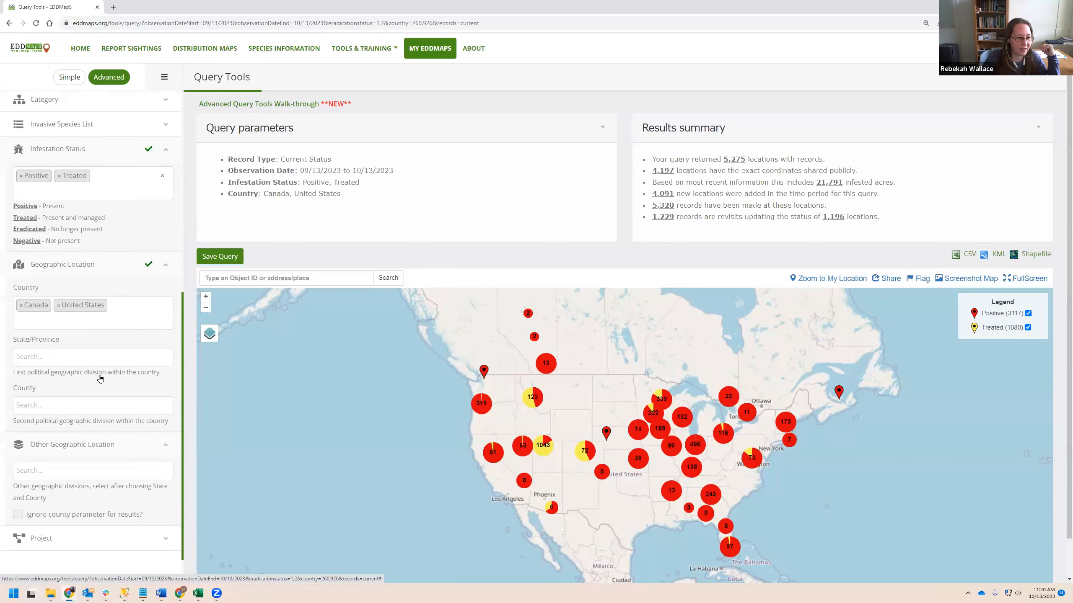
scroll(100, 378, down, 1)
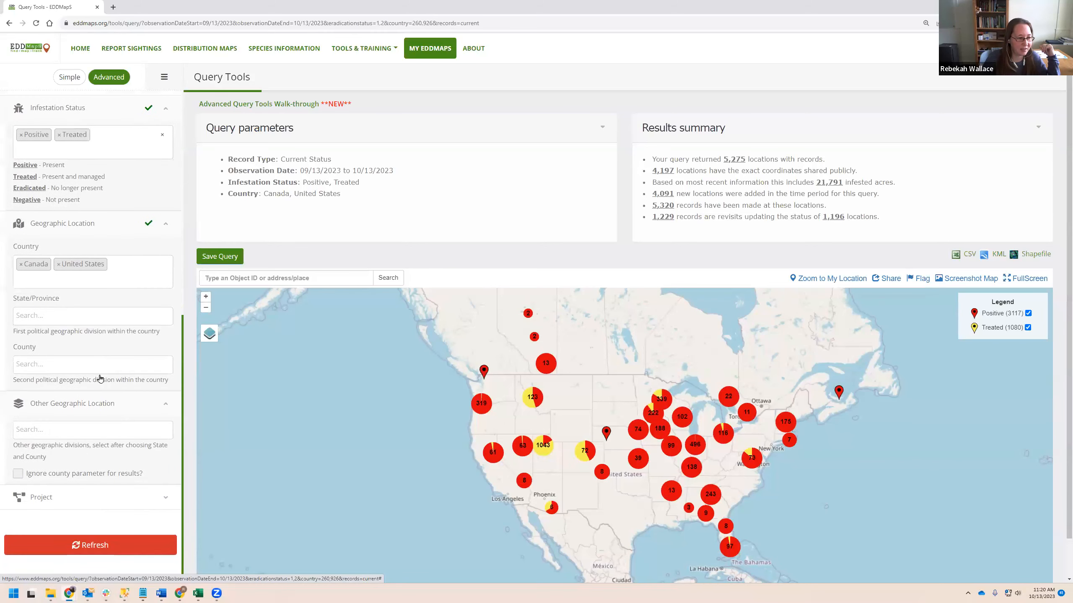
click(79, 317)
text(f)
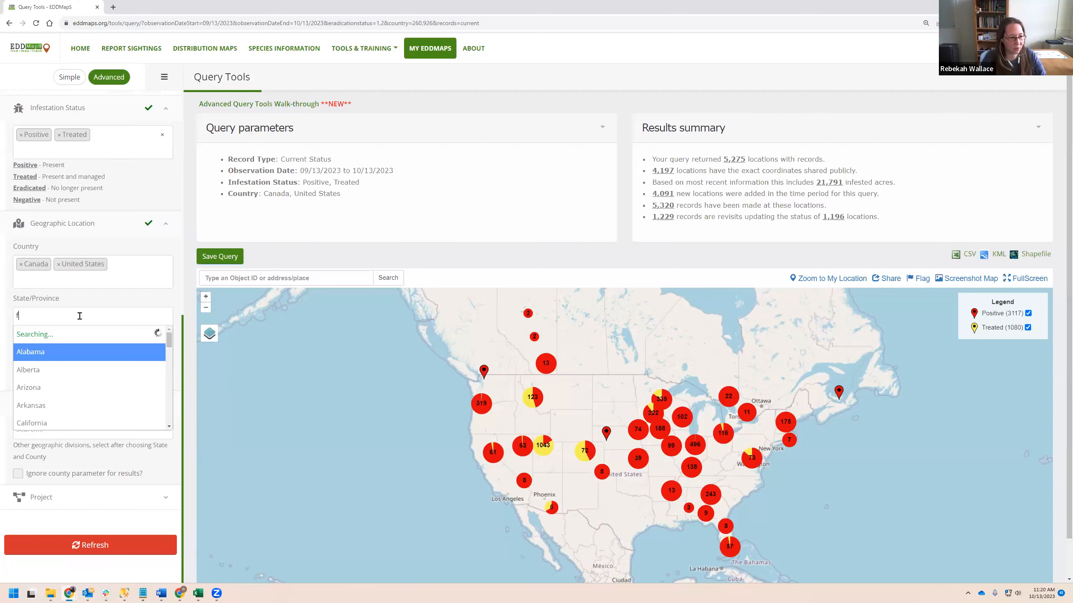
text(l)
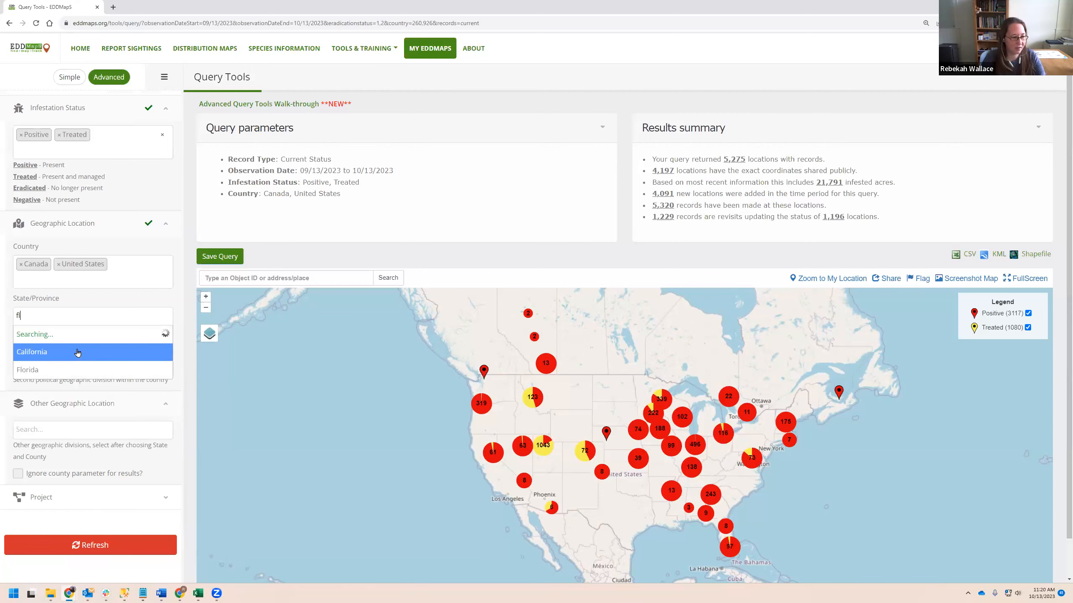
click(72, 343)
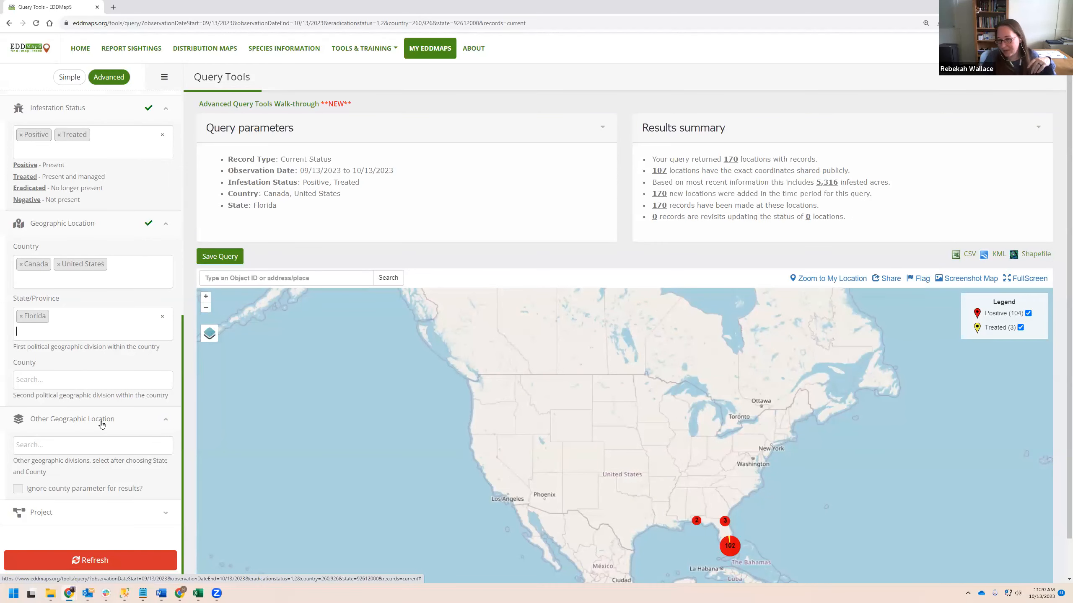
scroll(725, 563, up, 3)
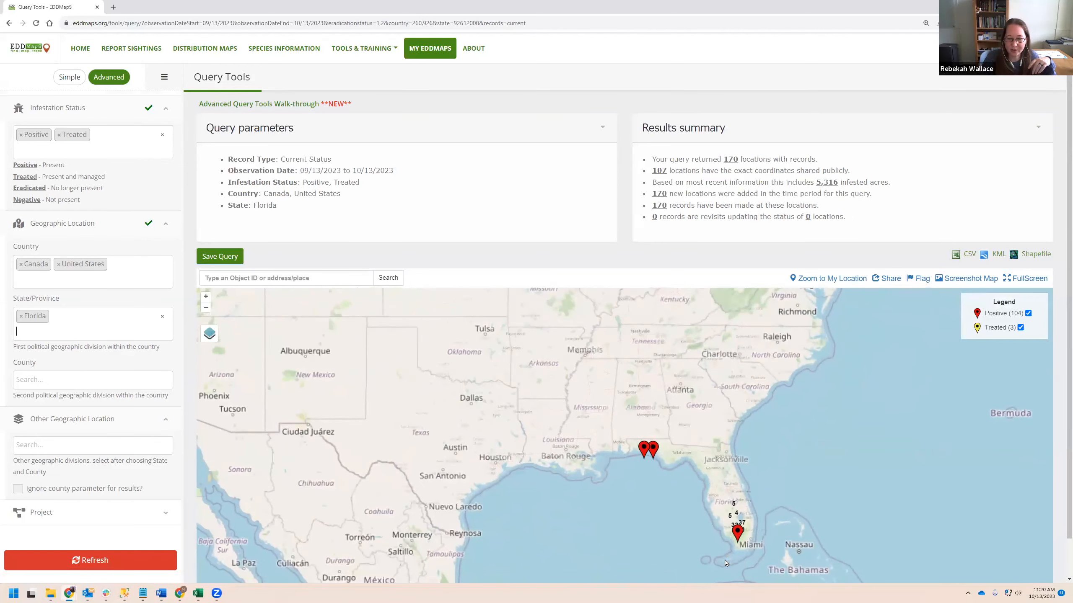
scroll(725, 563, up, 3)
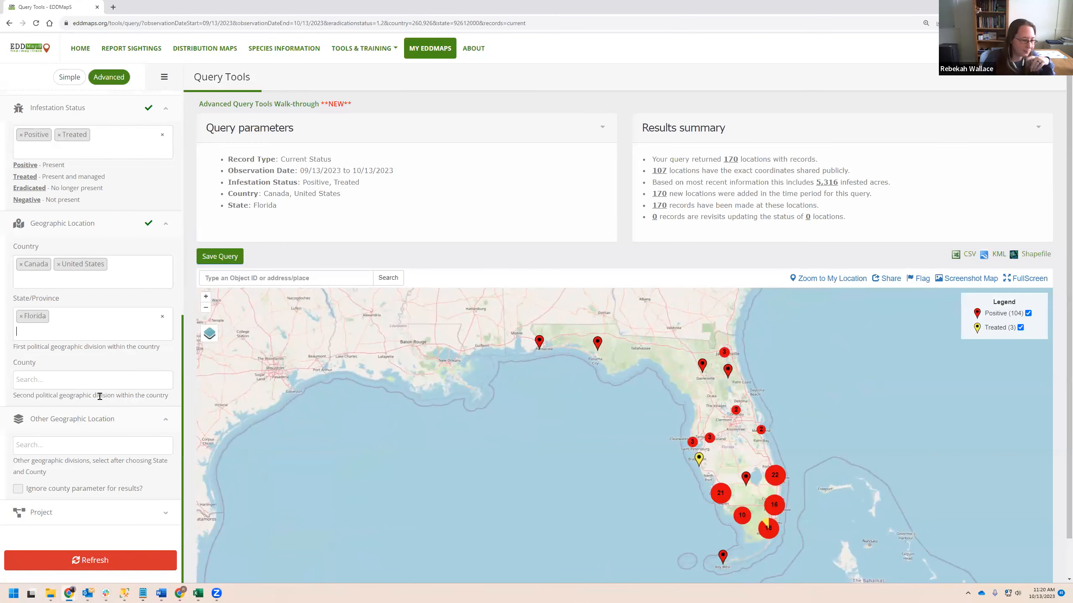
Narrow the geographic location to the county FL - Miami-Dade and highlight the listed query parameters
click(89, 446)
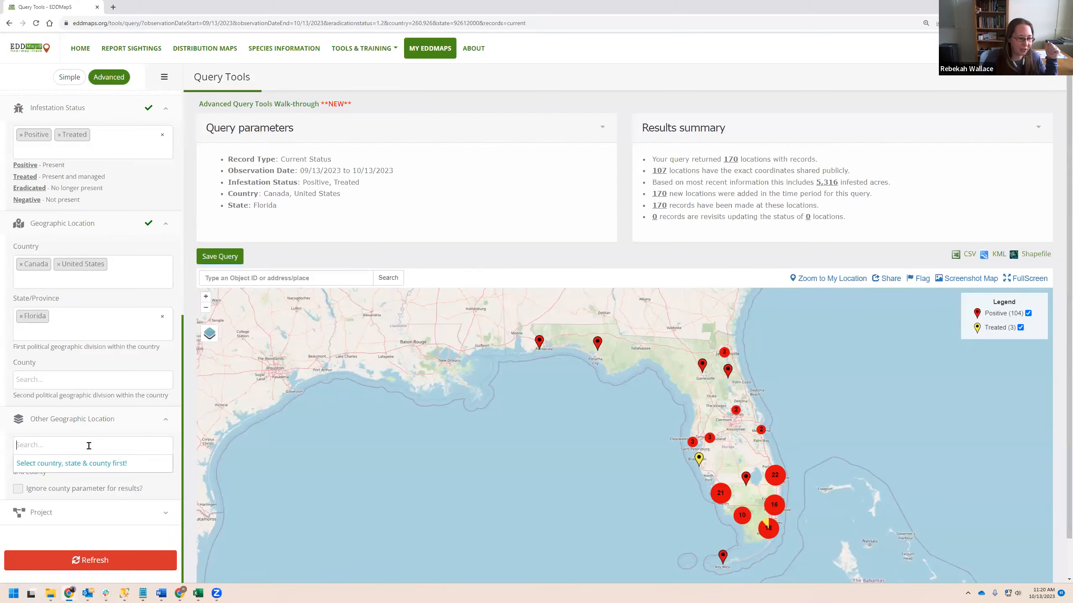
click(87, 379)
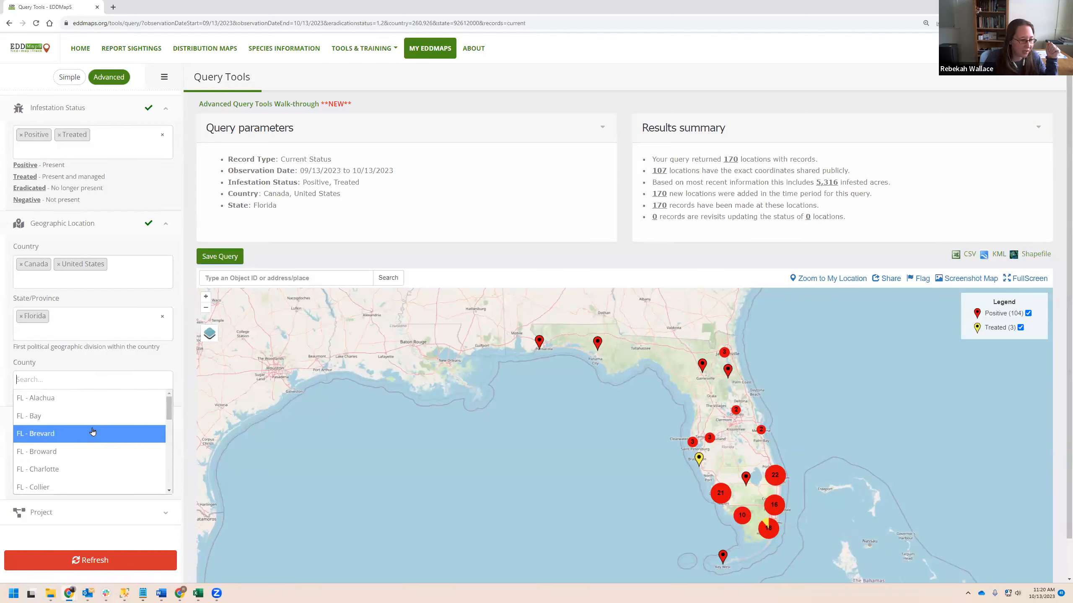
text(mia)
click(131, 400)
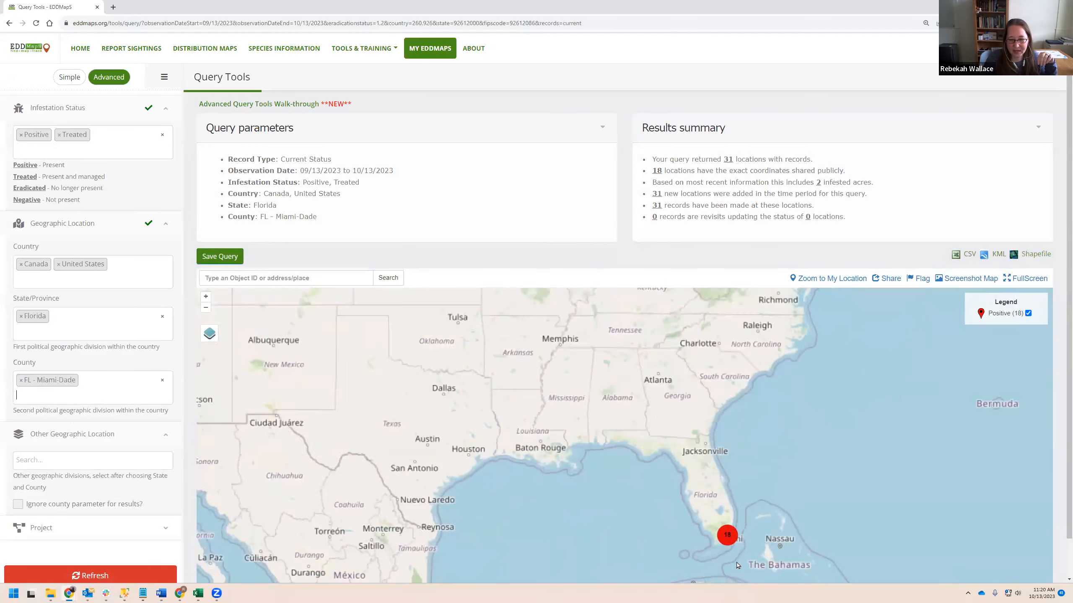
scroll(737, 565, up, 7)
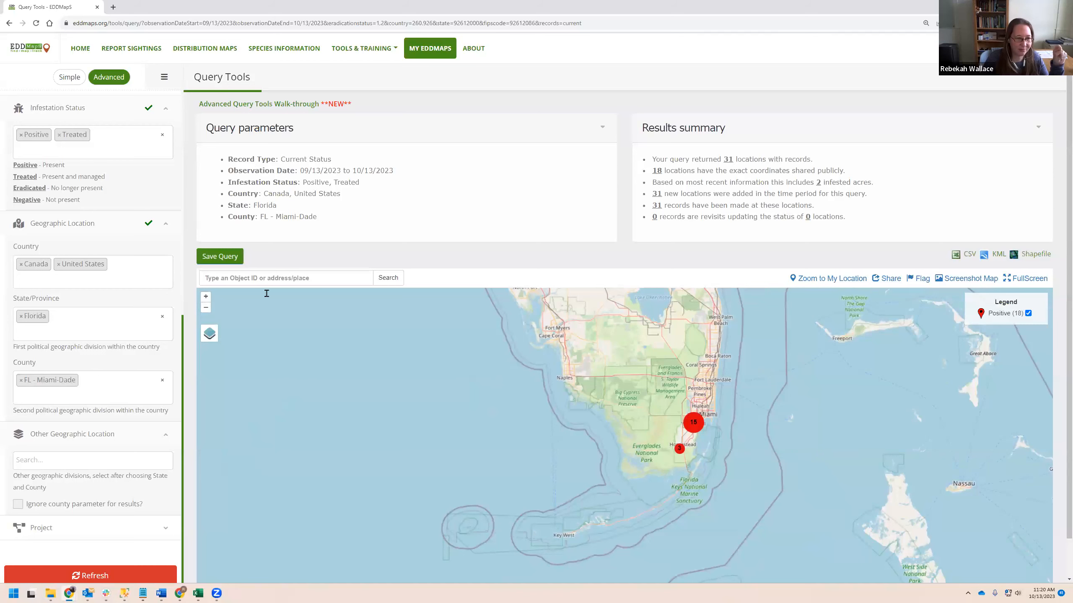
drag(334, 228, 229, 159)
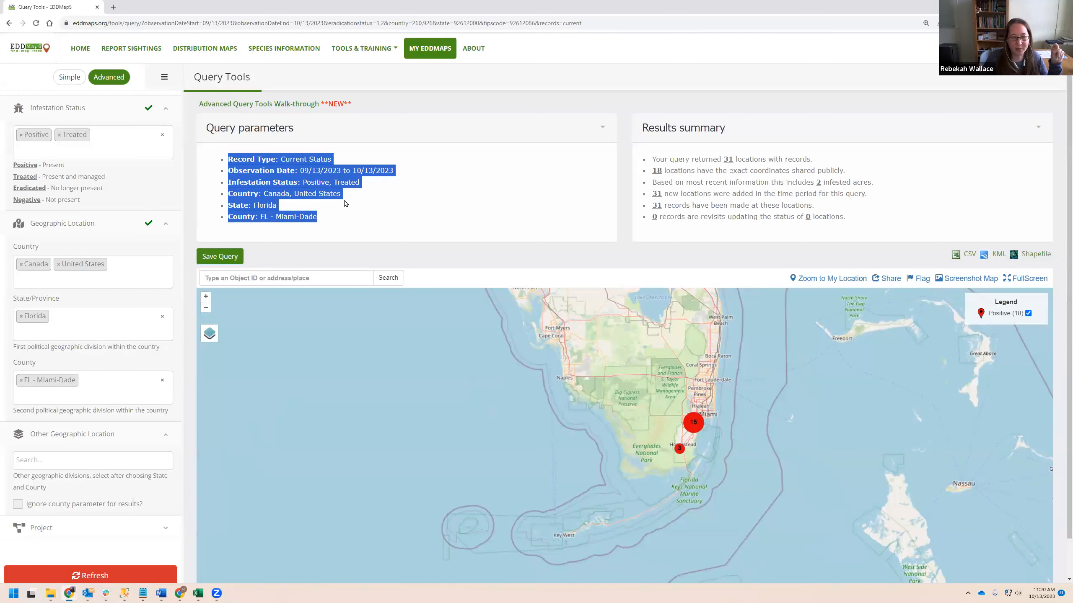
Restrict the query to the other geographic location Everglades CISMA - Florida, United States
click(329, 228)
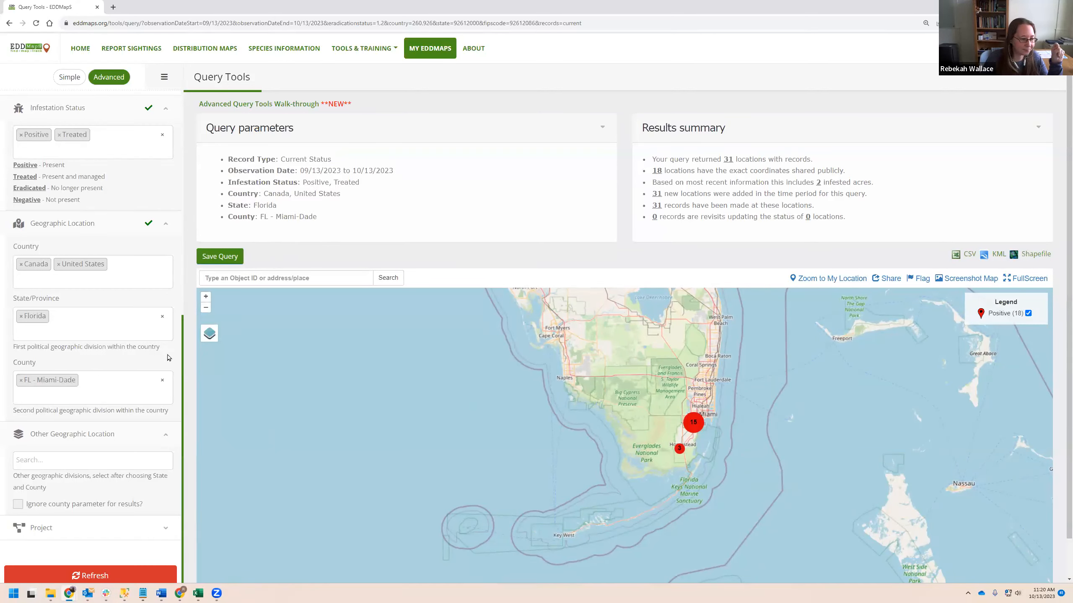
click(123, 459)
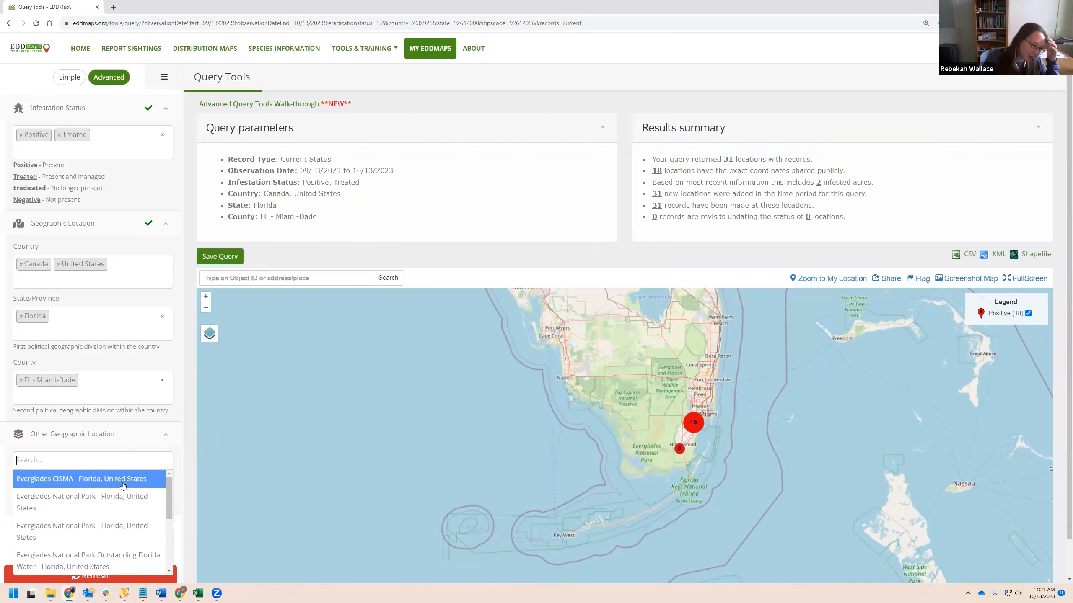
scroll(123, 486, down, 6)
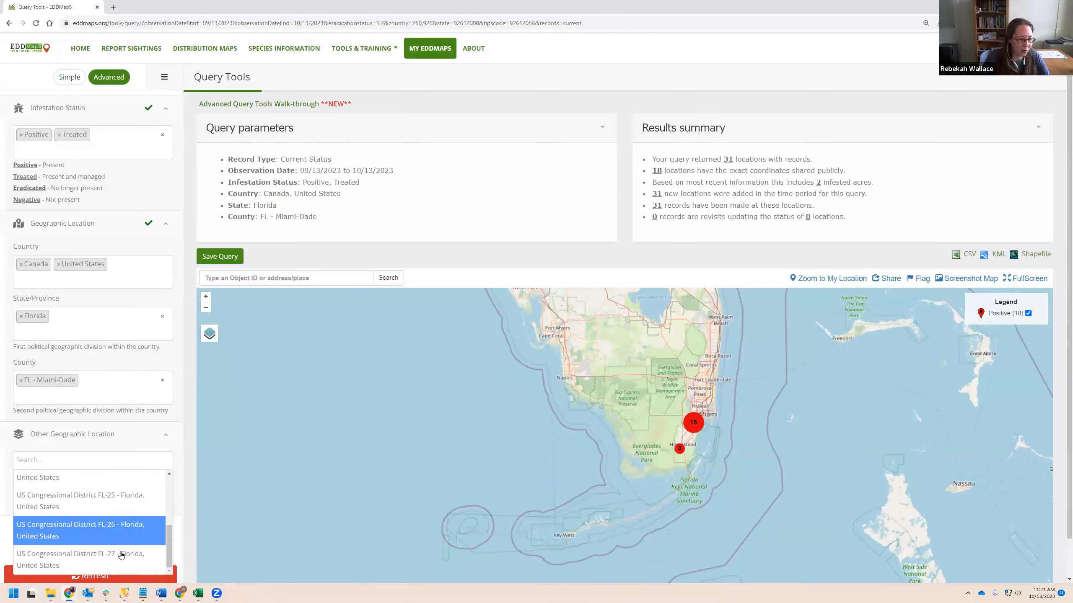
scroll(123, 553, up, 5)
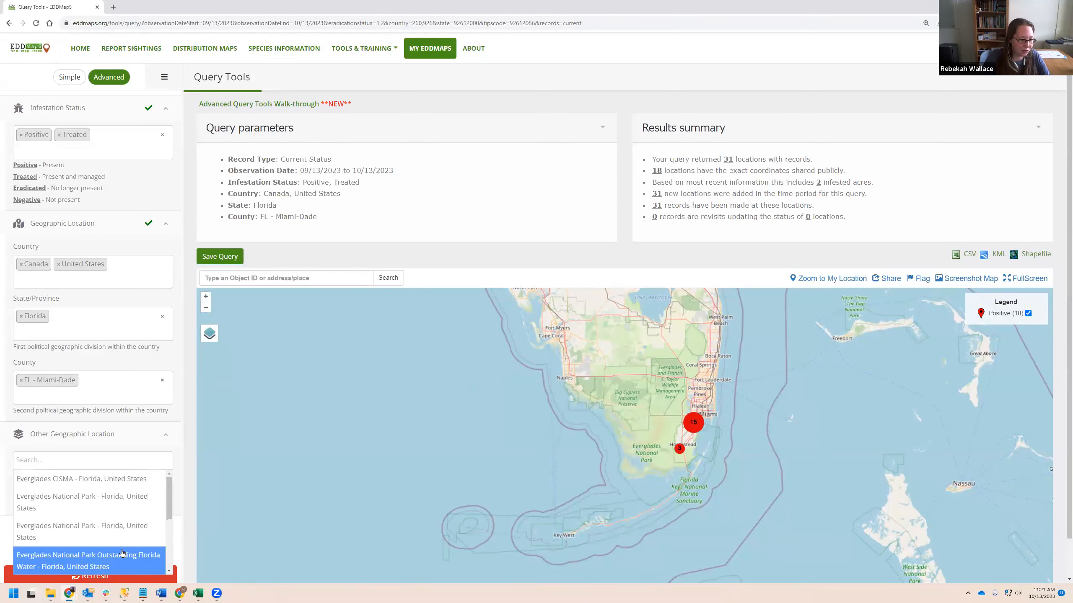
click(99, 482)
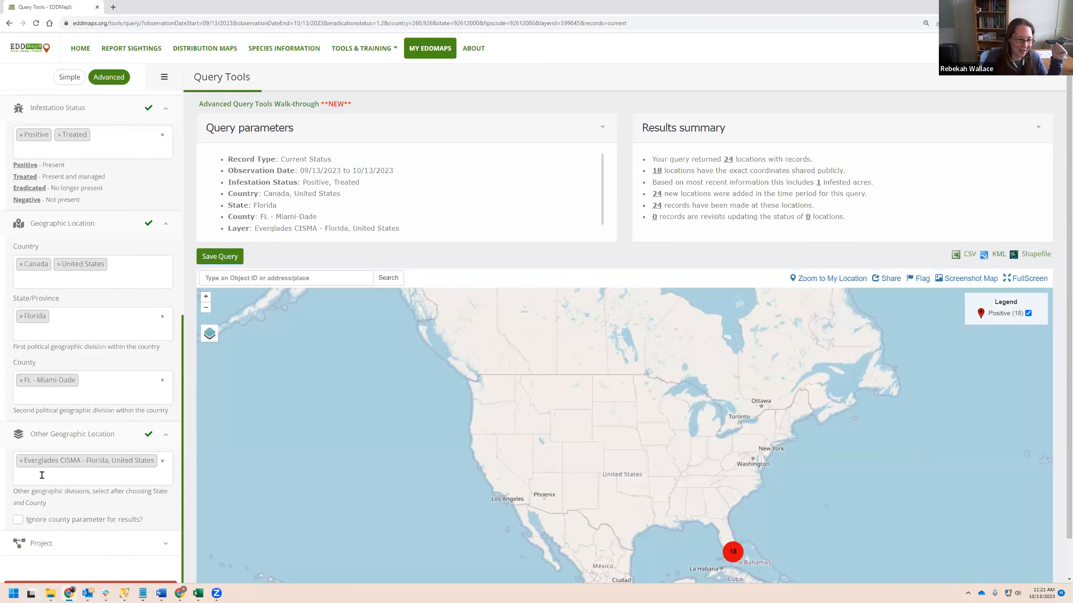
Replace Everglades CISMA with US Congressional District FL-27 - Florida, United States and highlight the listed query parameters
click(21, 460)
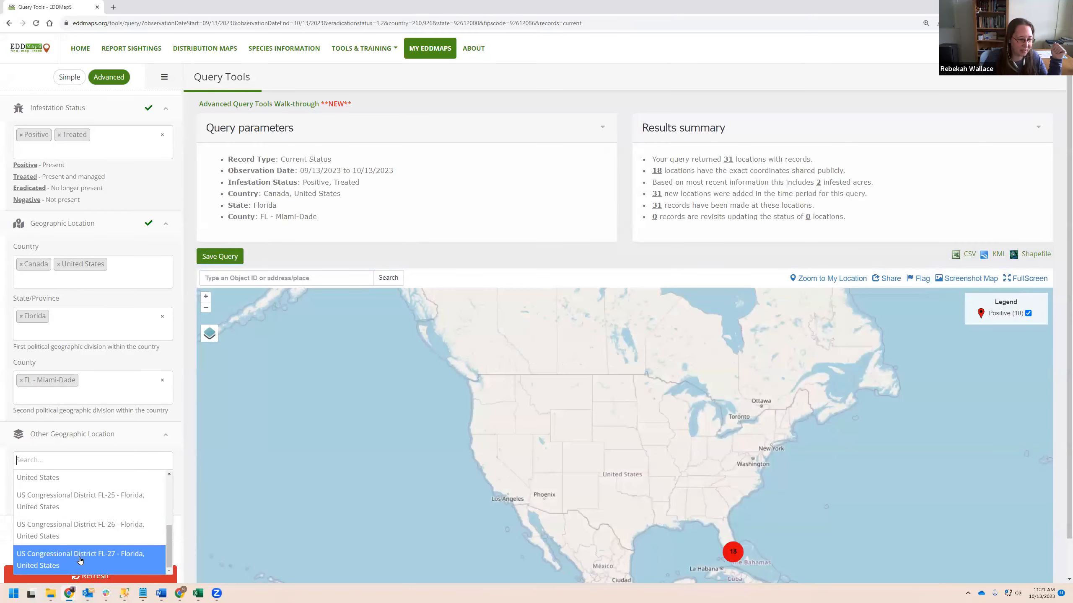
click(80, 561)
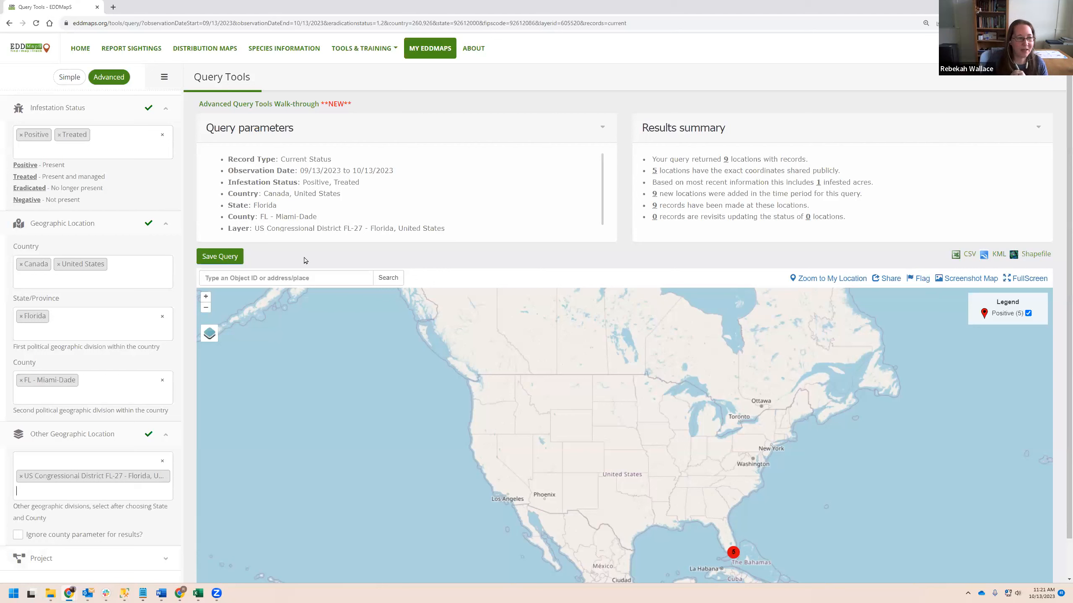
drag(442, 227, 250, 175)
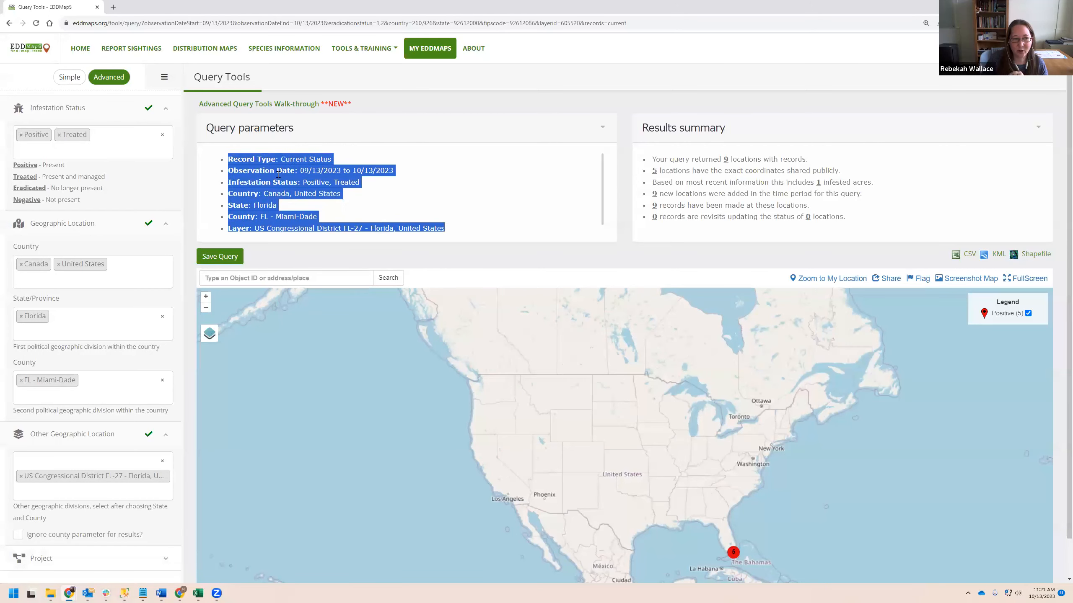
click(406, 197)
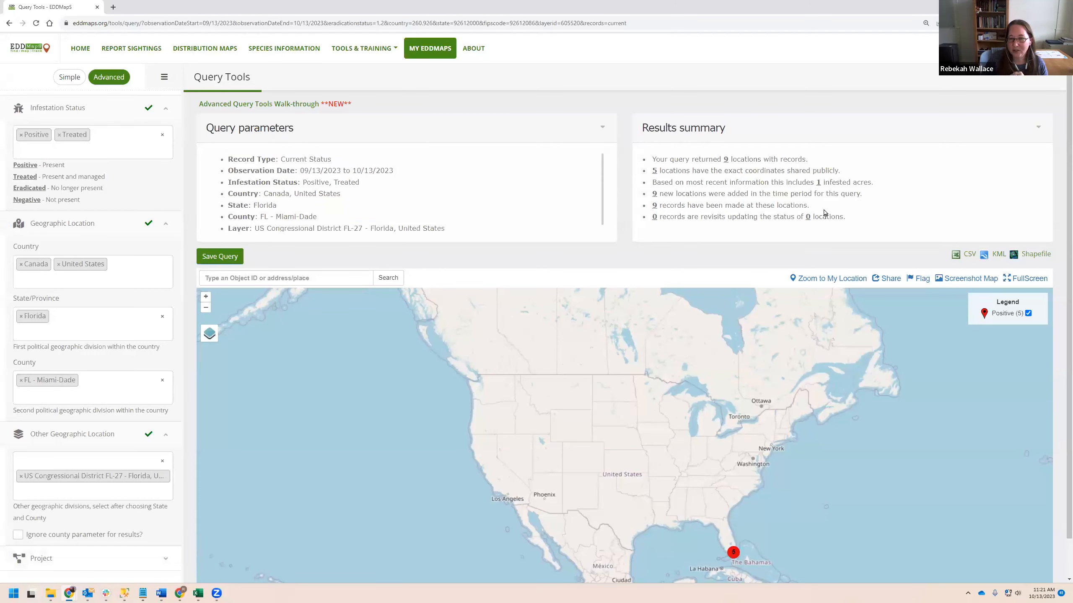
Examine the results summary for locations with records, publicly shared coordinates, infested acres, new locations and revisits
drag(847, 217, 649, 162)
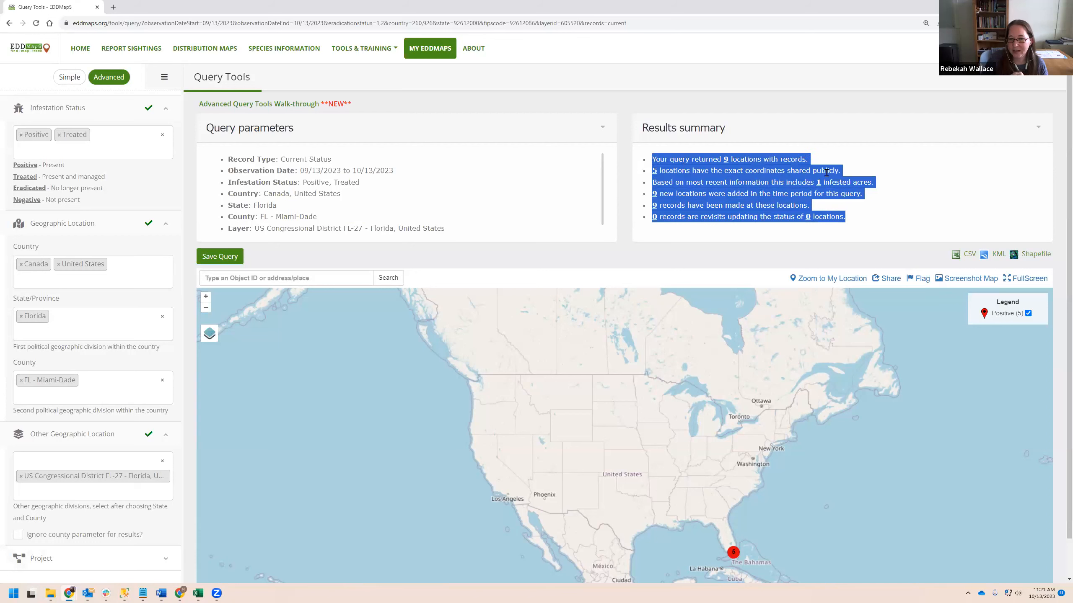
click(880, 184)
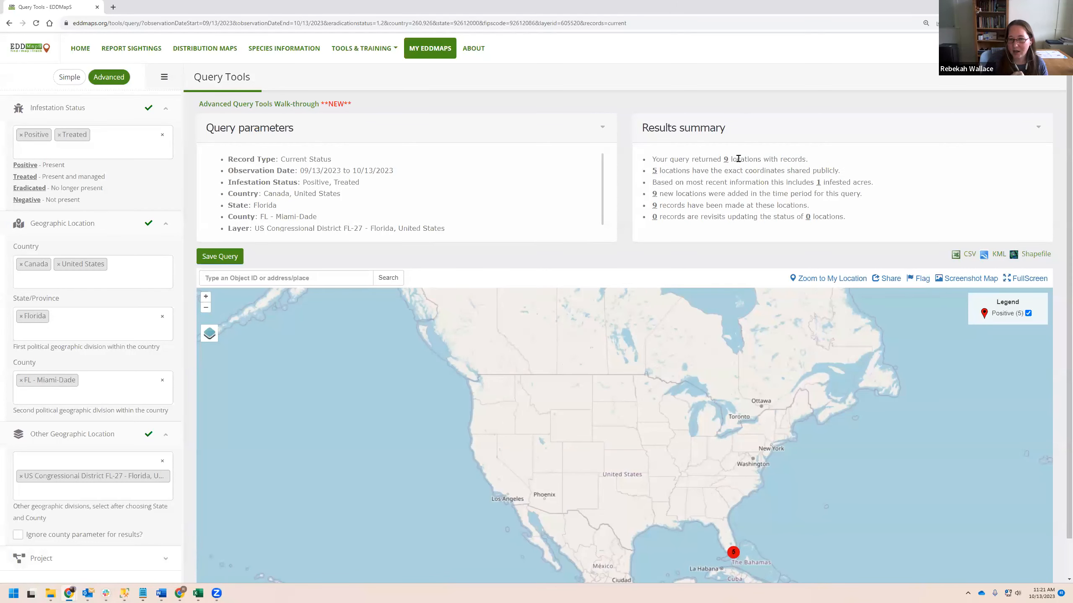
drag(730, 160, 705, 160)
click(767, 161)
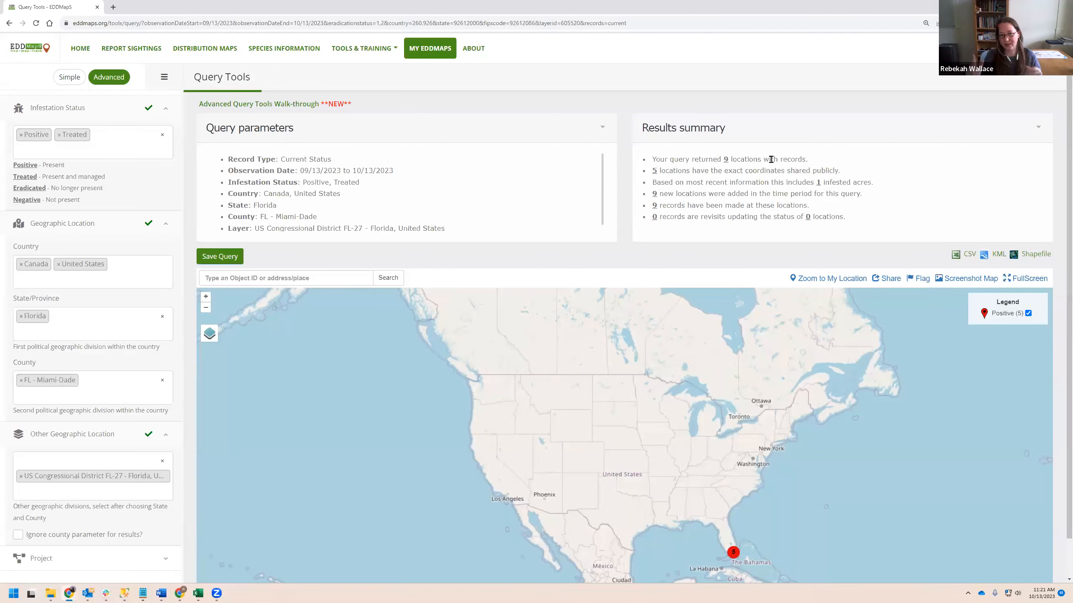
drag(691, 171, 659, 170)
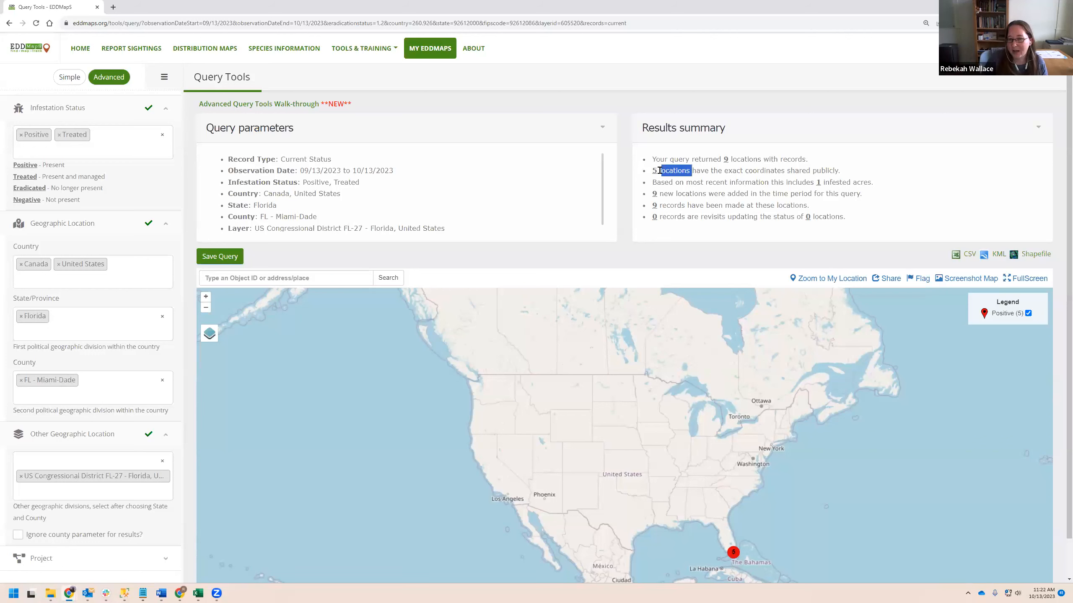
click(673, 178)
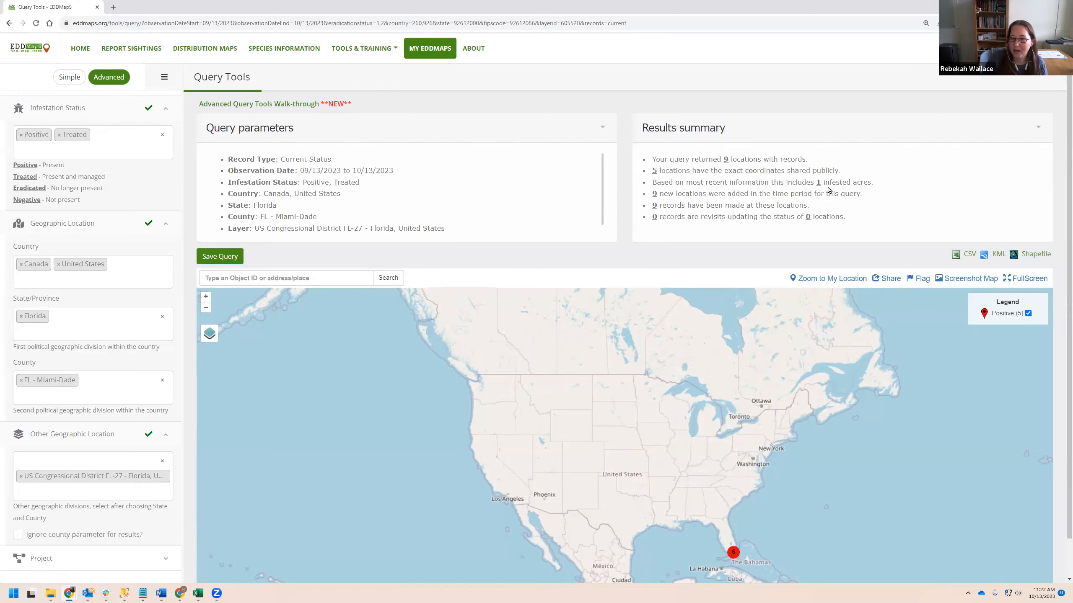
drag(873, 182, 796, 184)
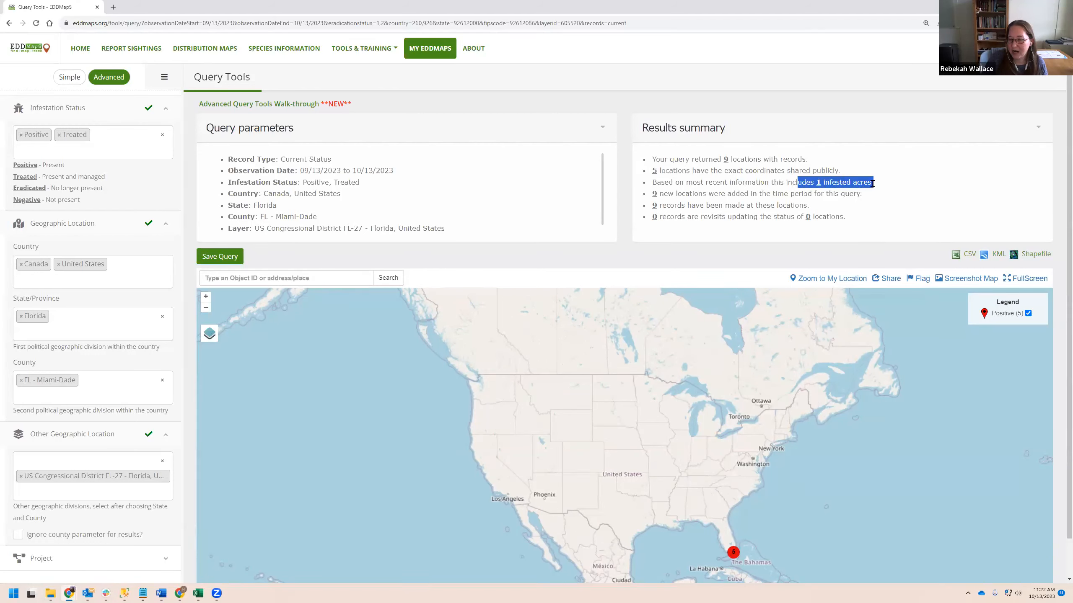
click(788, 200)
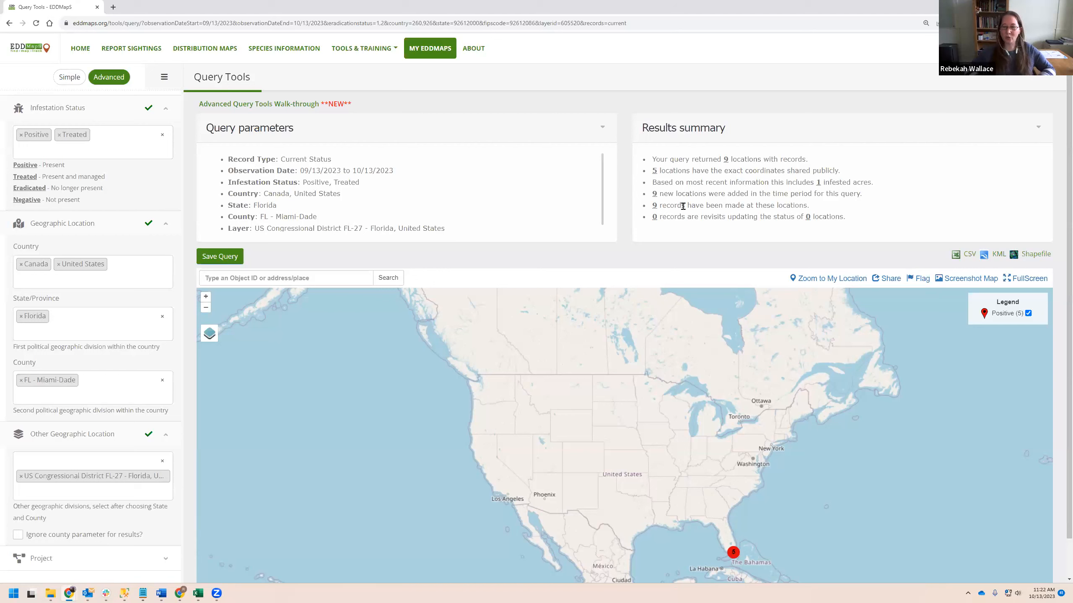
drag(720, 214, 716, 158)
click(716, 158)
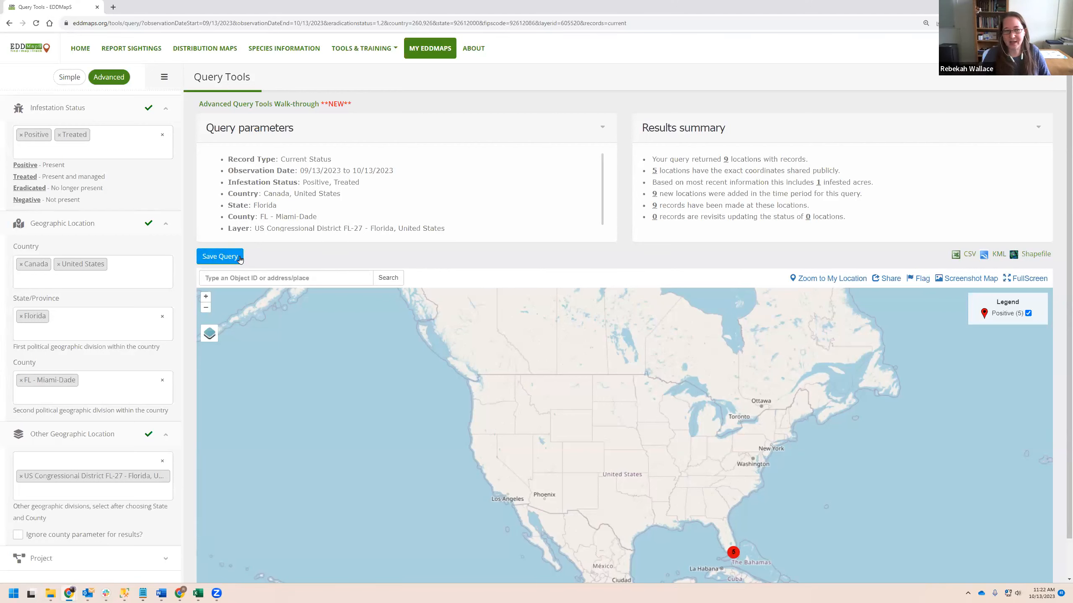
Clear the Observation Date range so the query covers all dates
scroll(173, 264, up, 4)
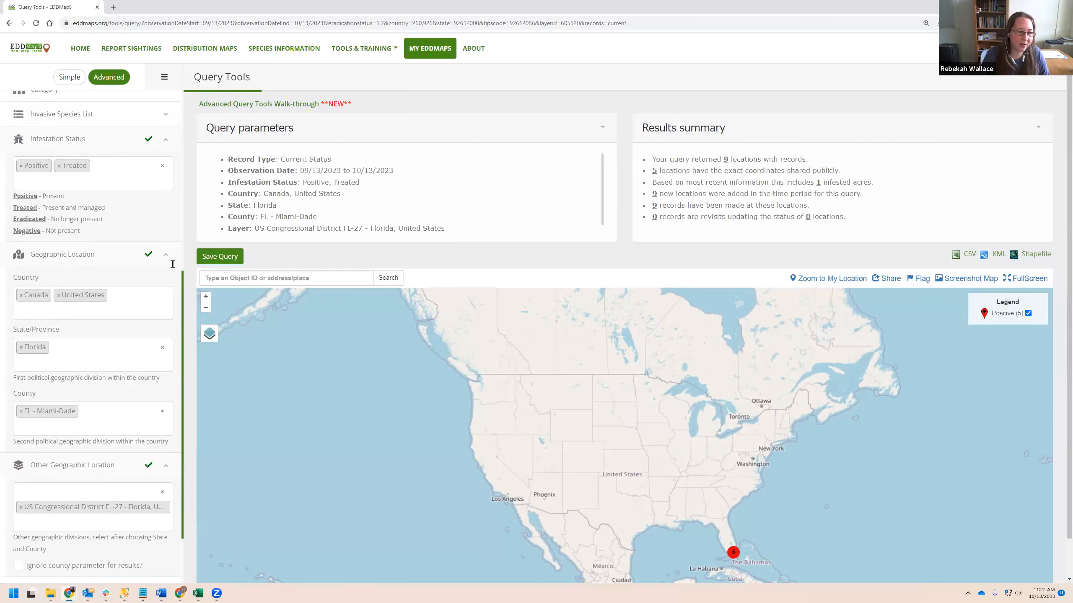
scroll(173, 264, up, 5)
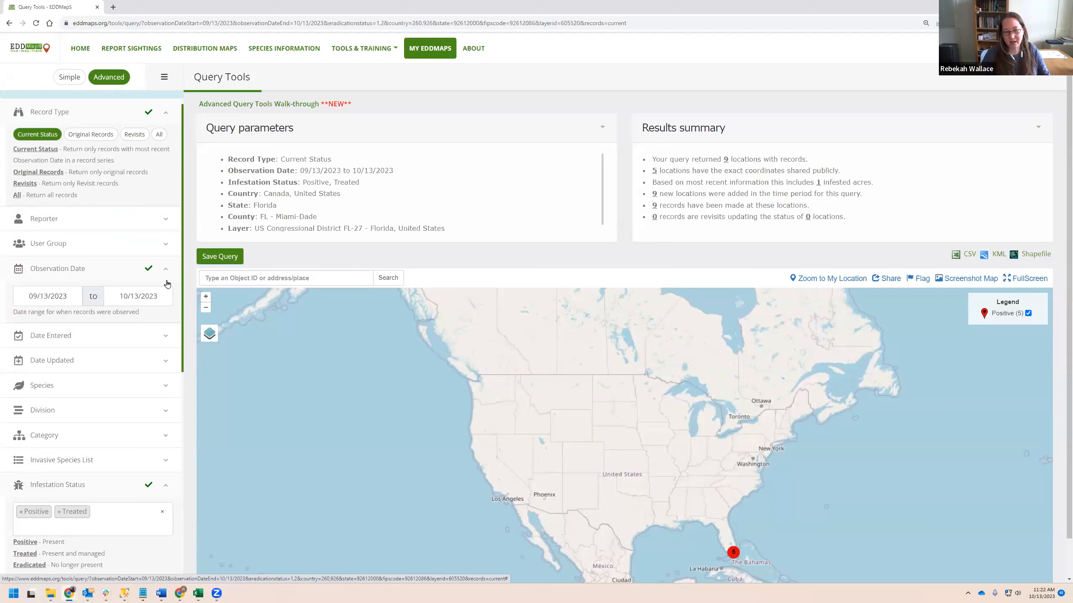
click(66, 297)
drag(67, 297, 21, 297)
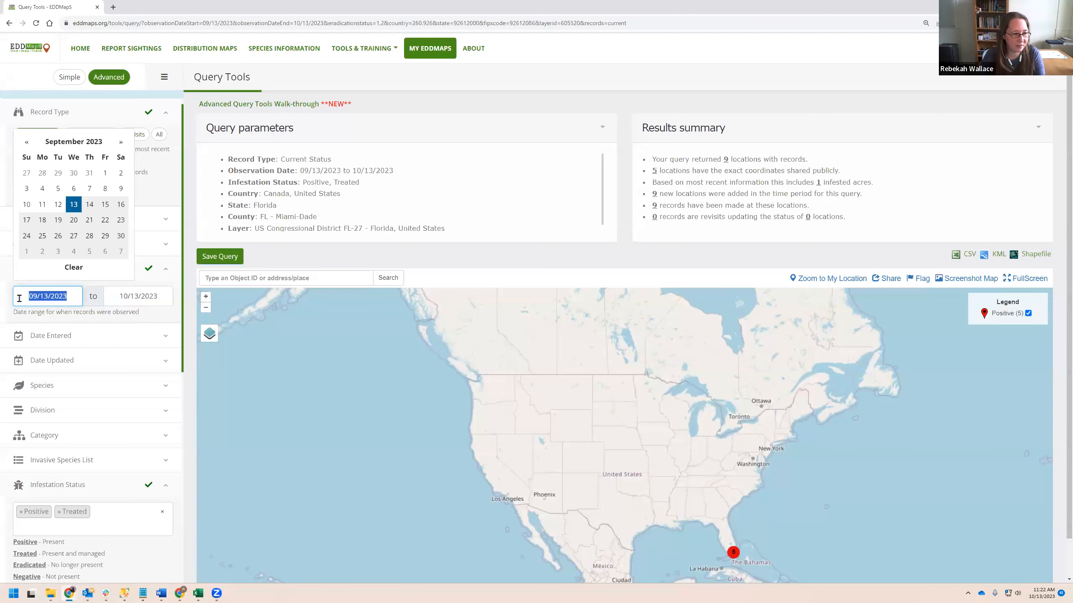
click(77, 274)
click(167, 268)
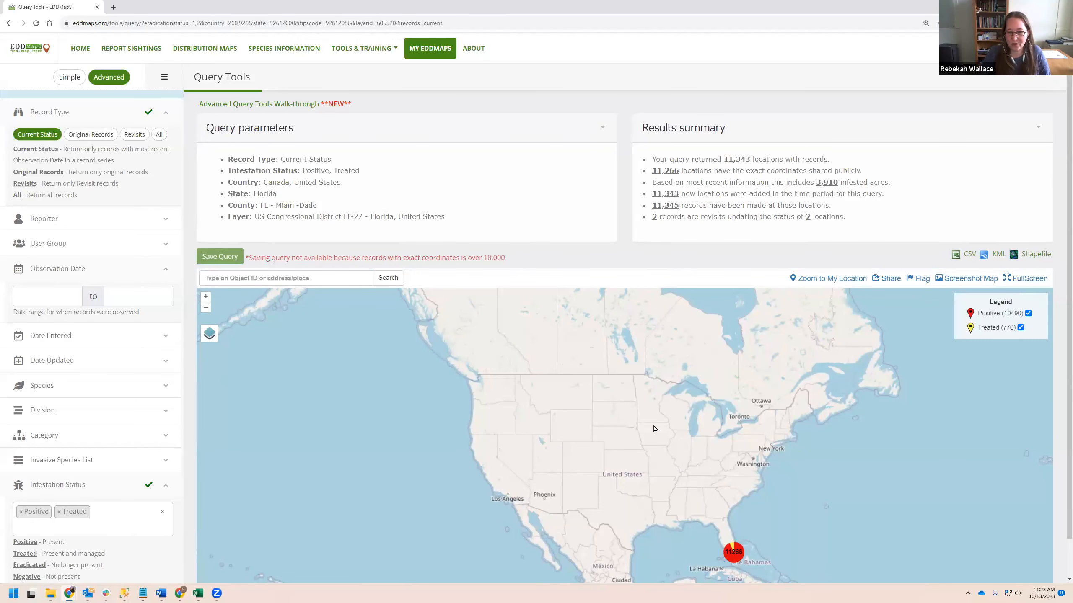
Zoom the map in on southern Florida and highlight the note about saving the query
scroll(728, 575, up, 5)
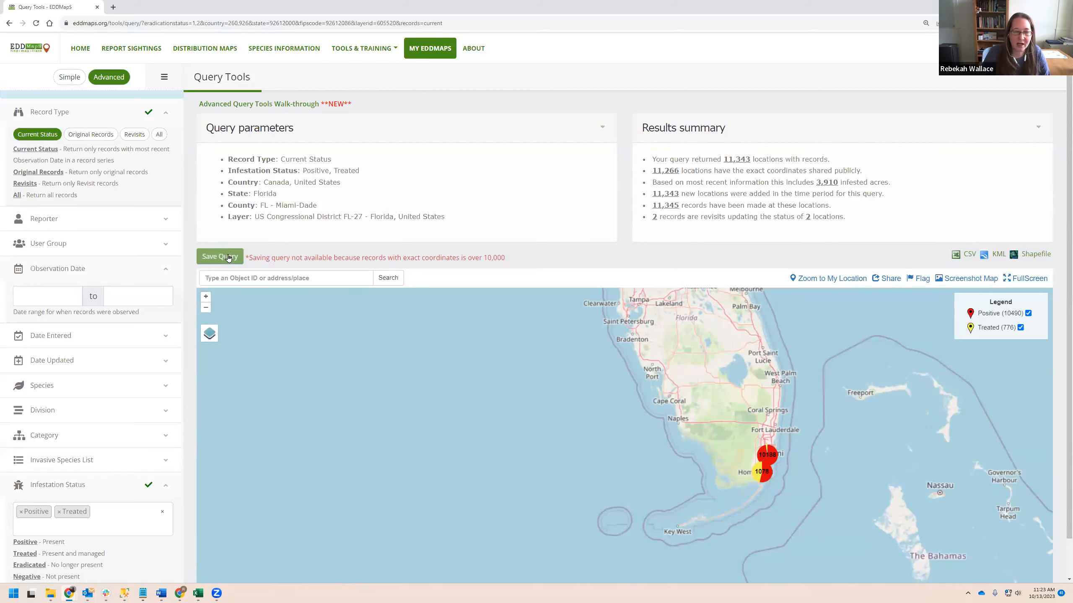
drag(517, 263, 479, 257)
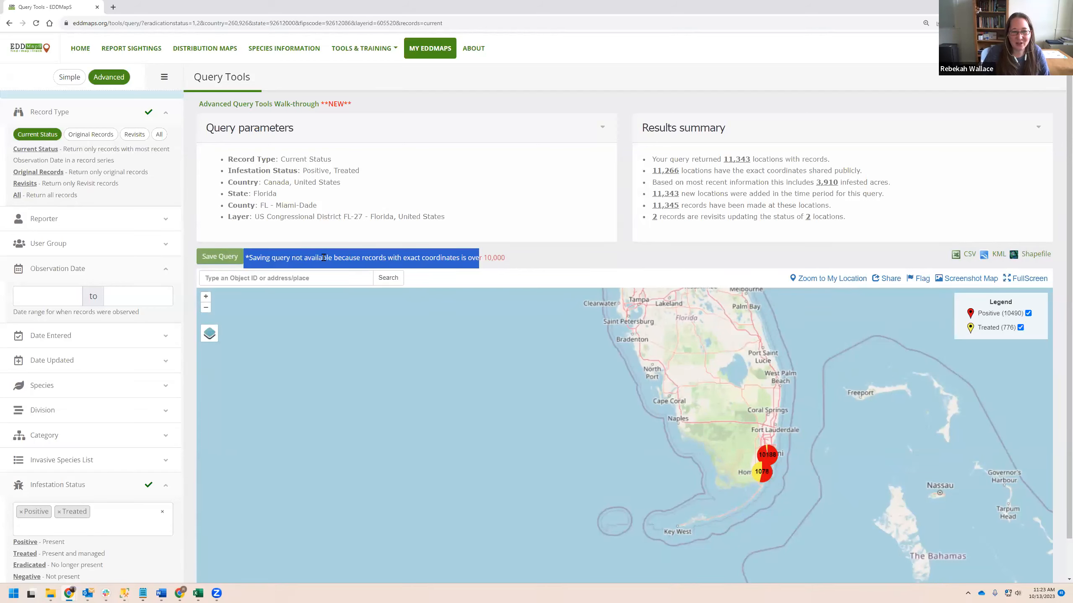
click(518, 259)
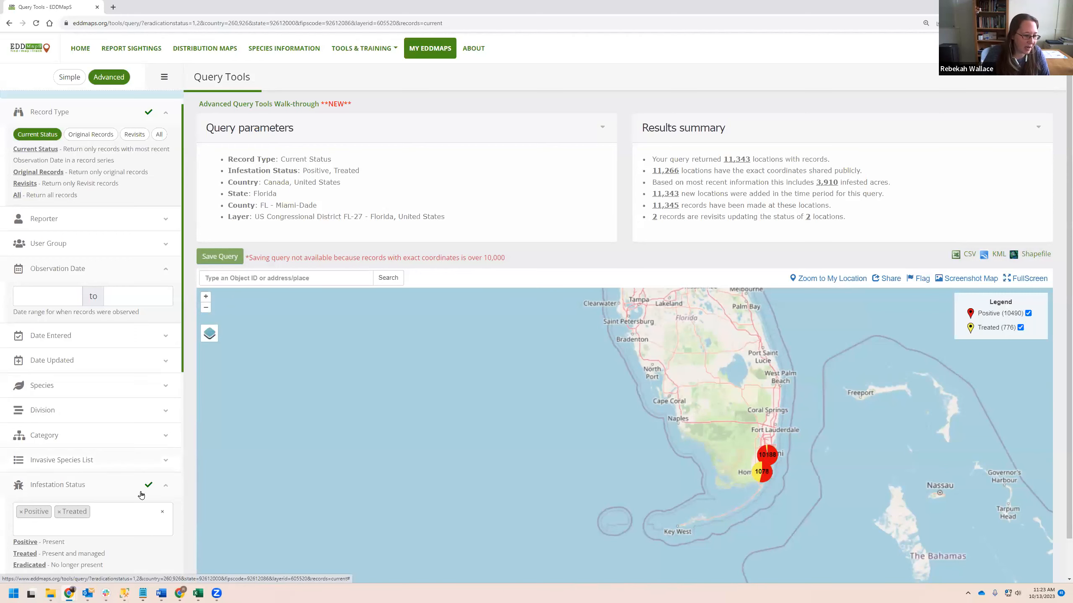
Filter the query to the Insects division and try to save the query
scroll(127, 486, down, 8)
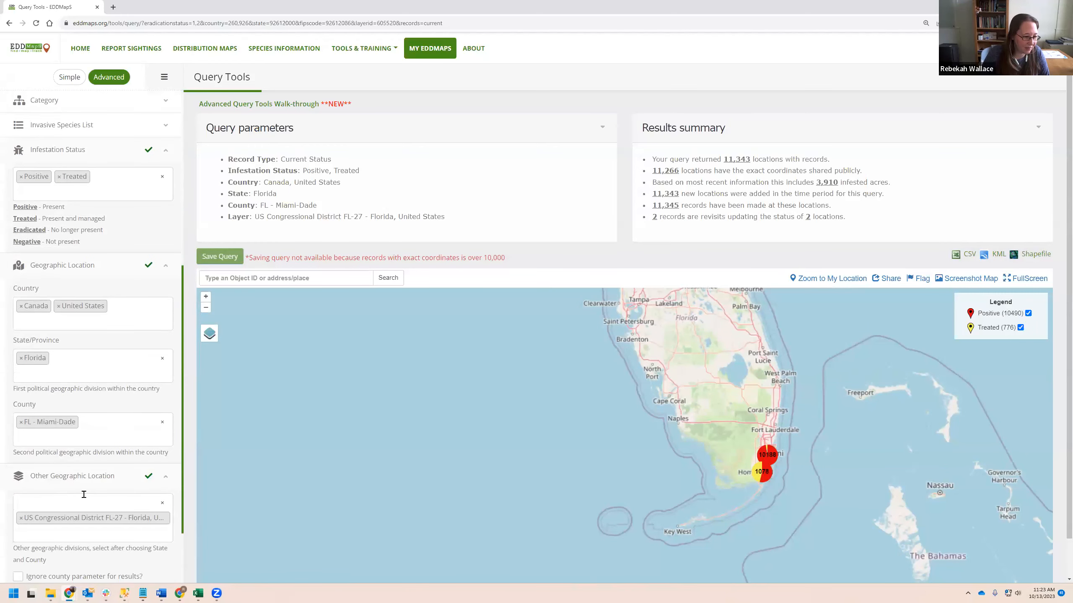
scroll(84, 494, down, 3)
scroll(84, 494, up, 5)
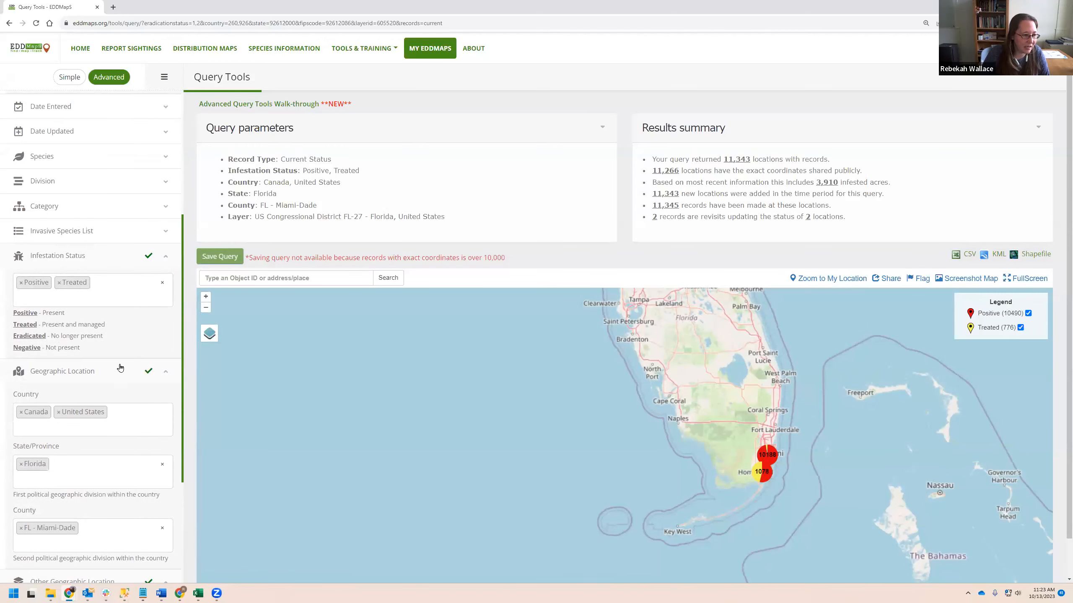
scroll(120, 367, up, 4)
click(98, 347)
click(70, 375)
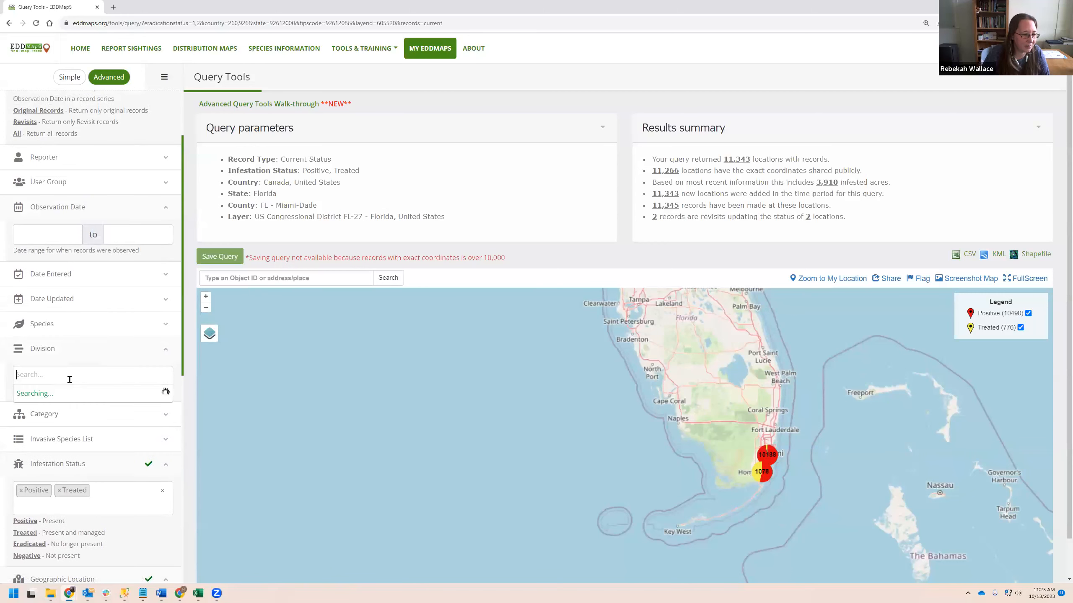
click(70, 409)
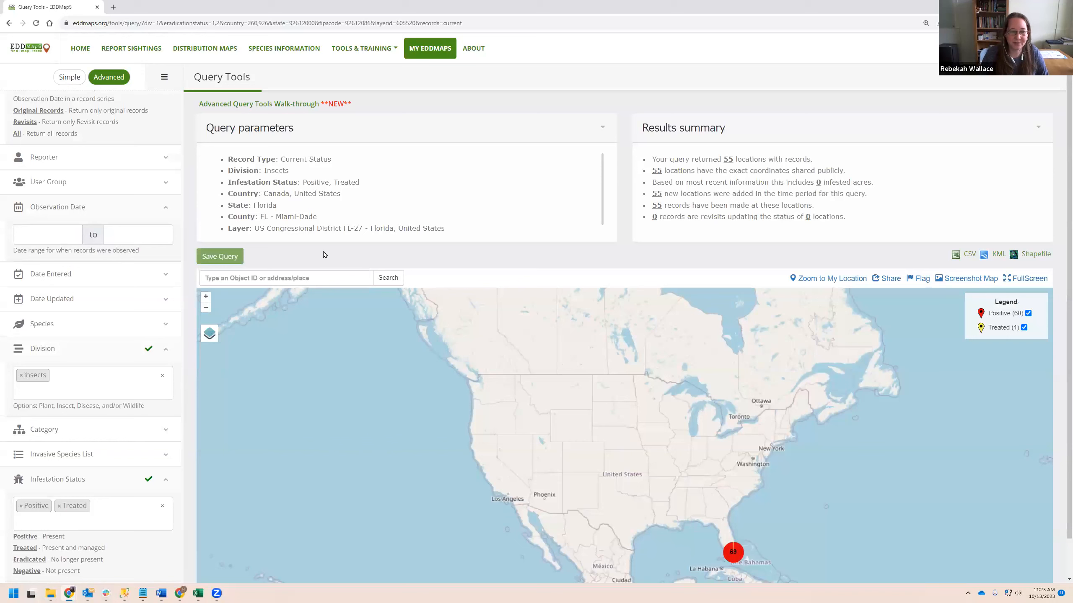
click(228, 262)
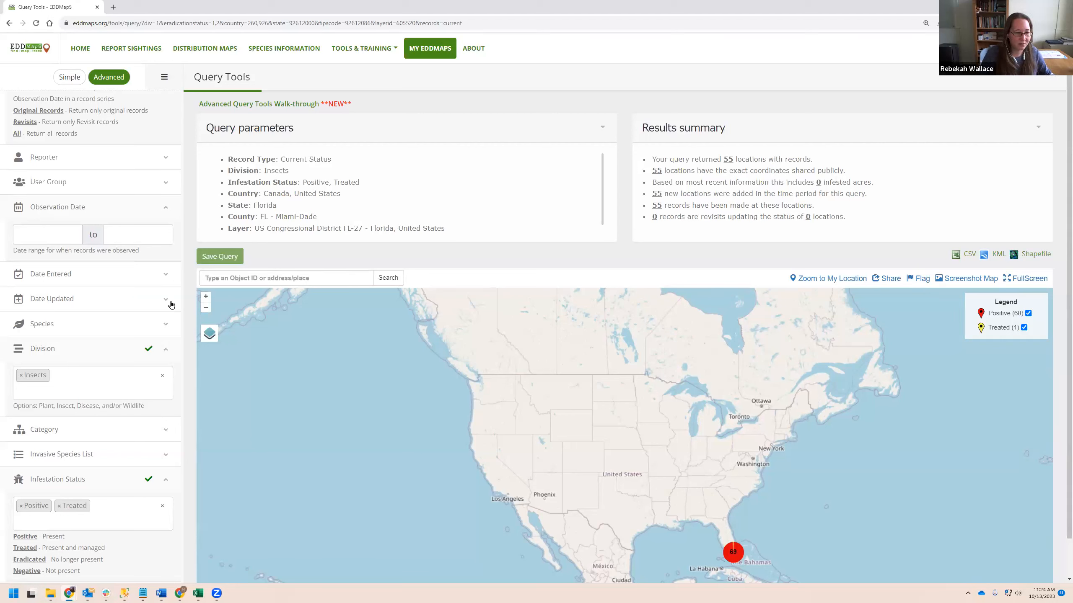
Reload the page and reset the query to the default simple filters
click(36, 24)
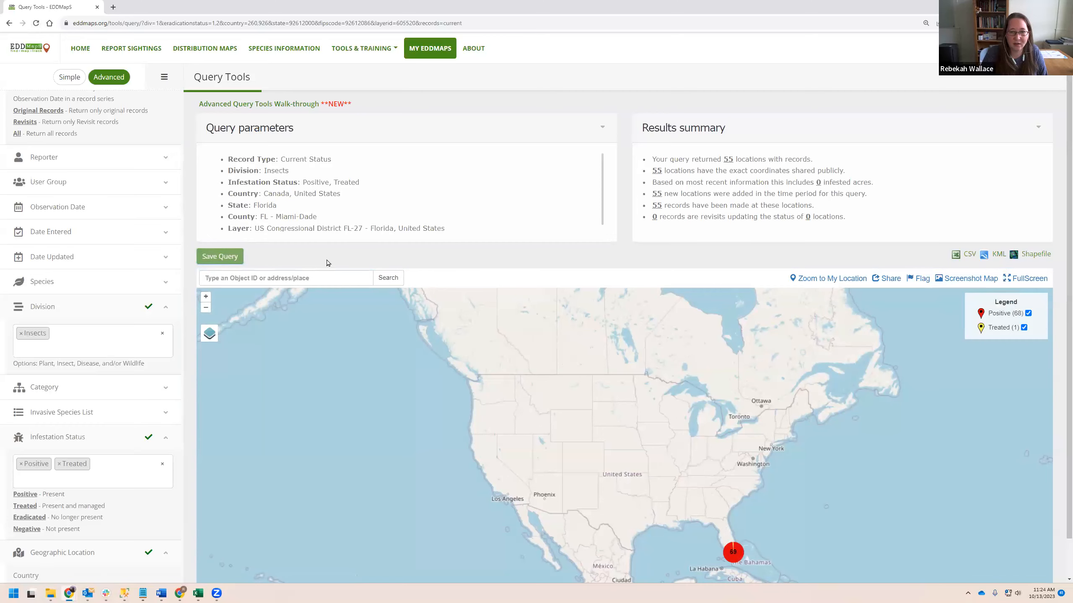
scroll(279, 259, down, 1)
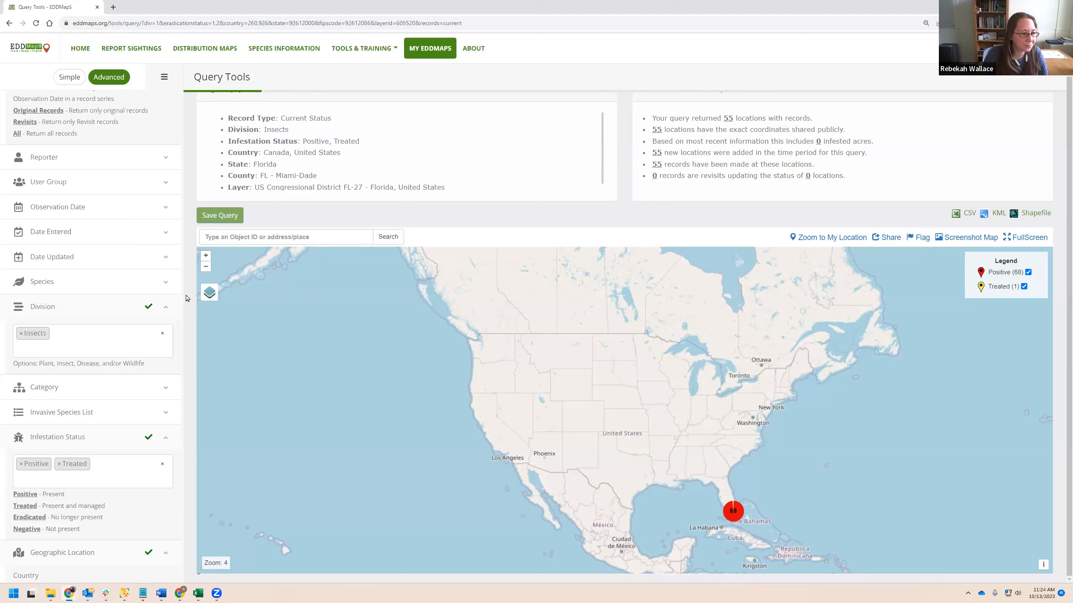
scroll(106, 497, down, 4)
scroll(105, 497, down, 5)
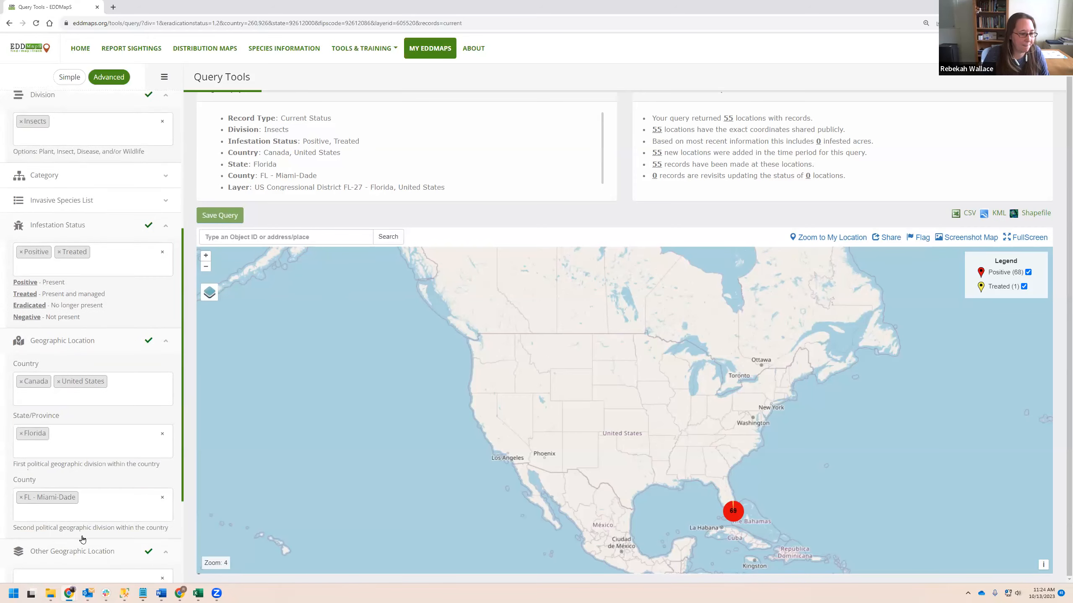
click(76, 545)
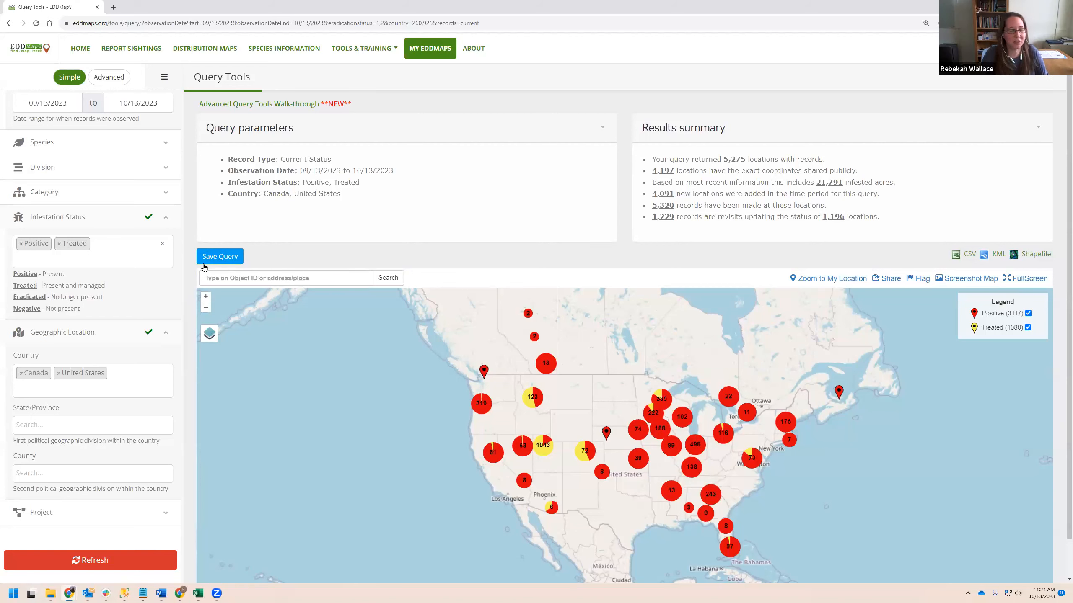
scroll(125, 300, up, 5)
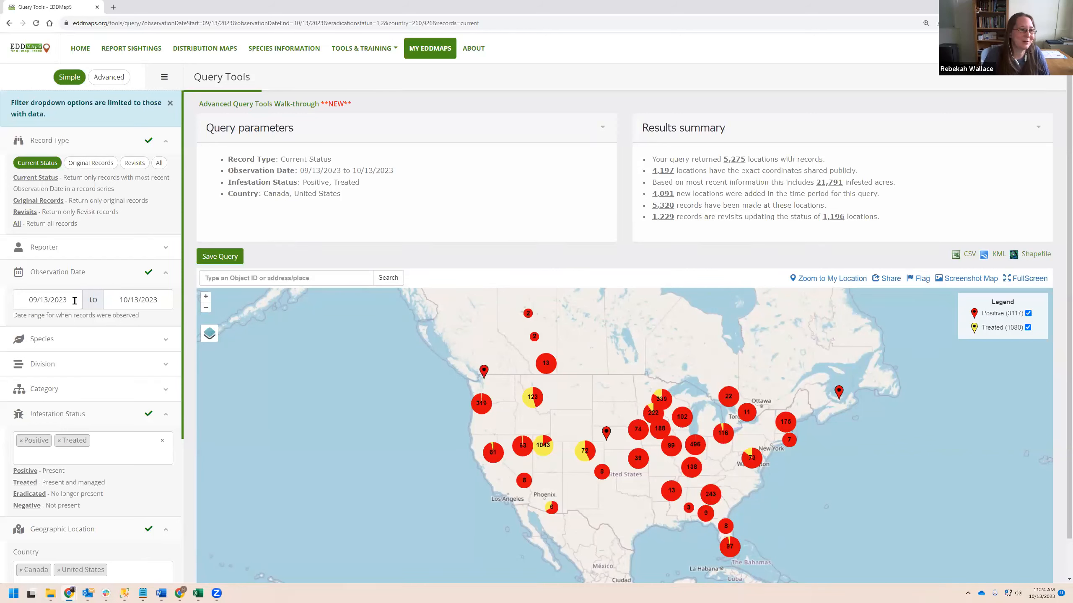
click(239, 253)
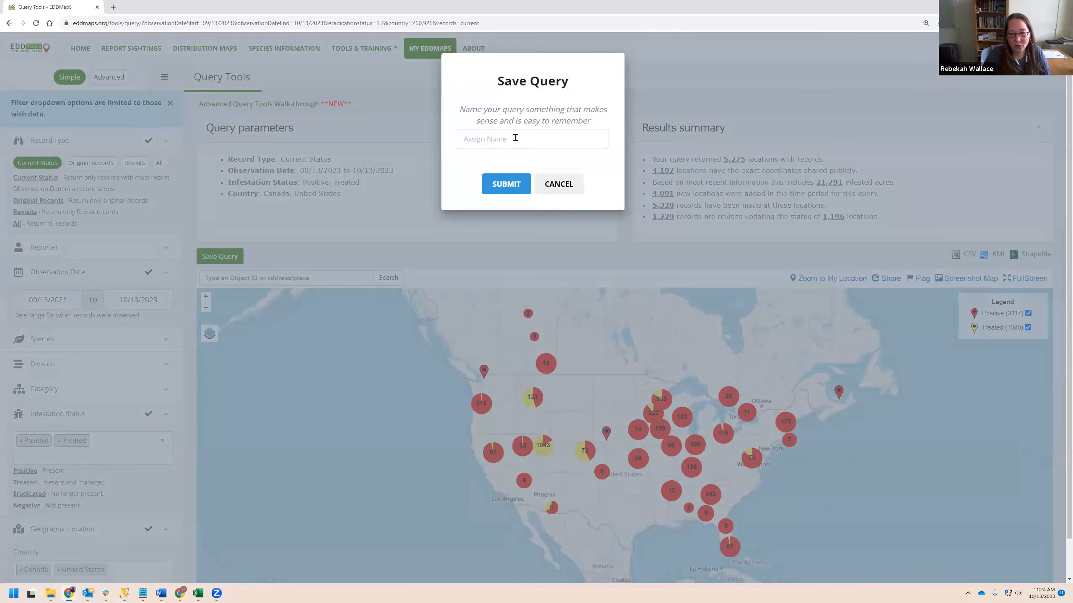
click(503, 140)
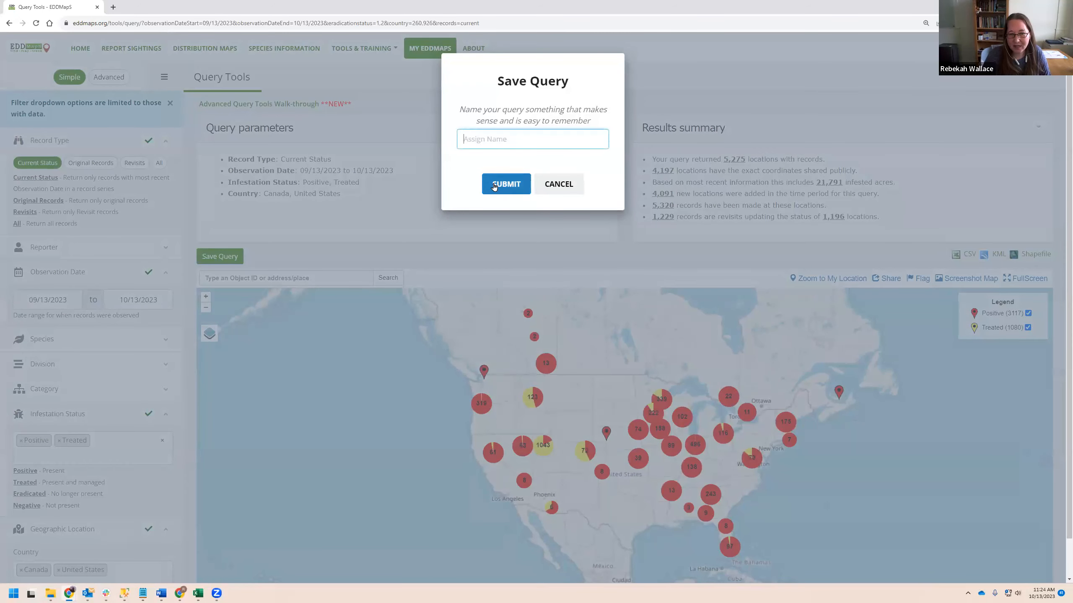
click(551, 190)
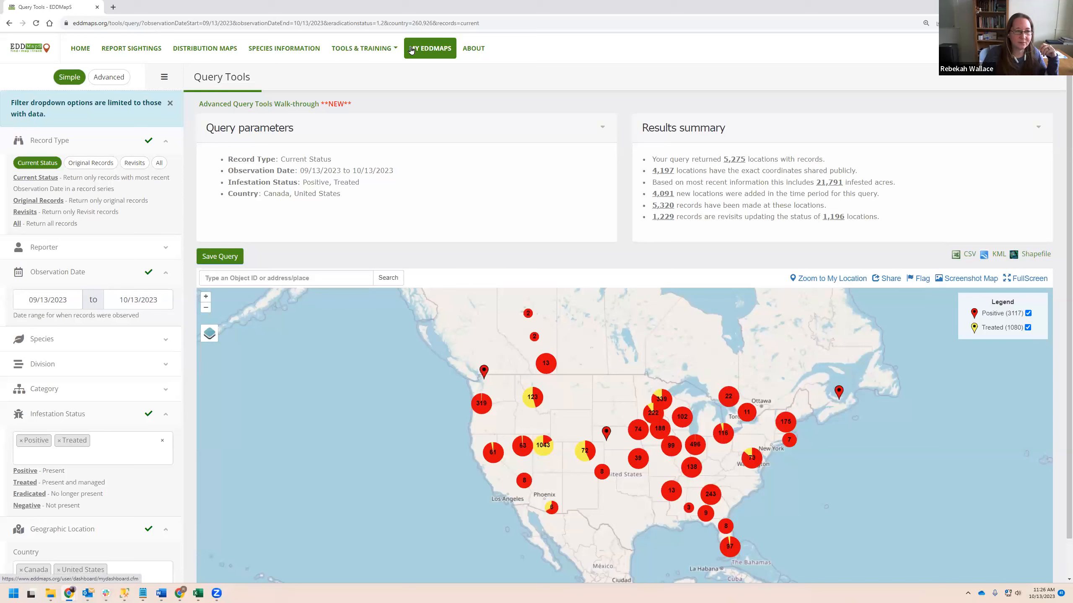
Highlight the Advanced Query Tools Walk-through link above the query parameters
drag(364, 103, 199, 106)
click(338, 105)
drag(353, 104, 198, 105)
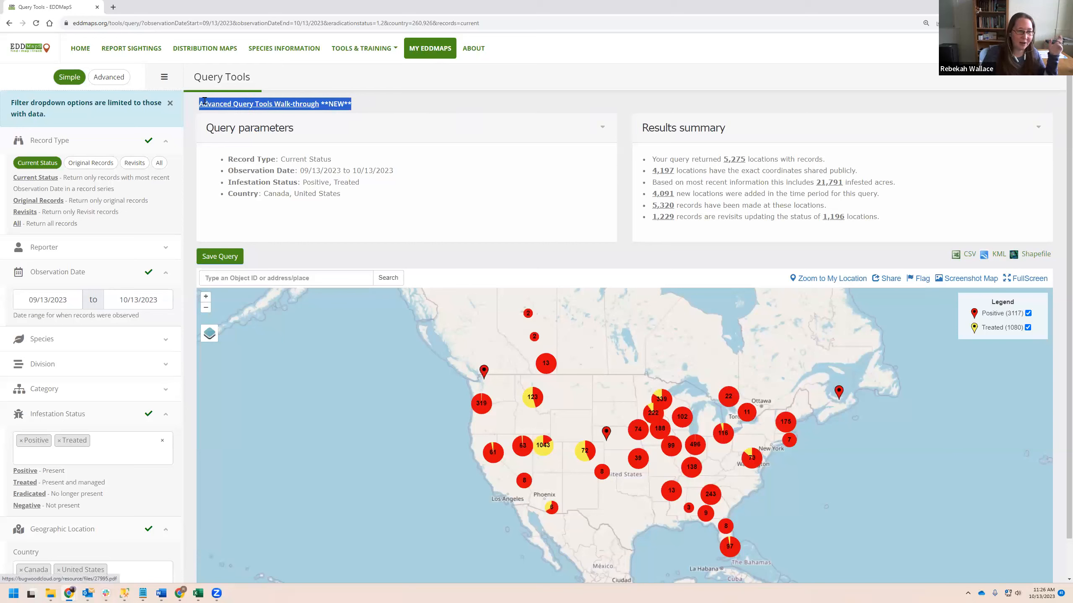
click(360, 111)
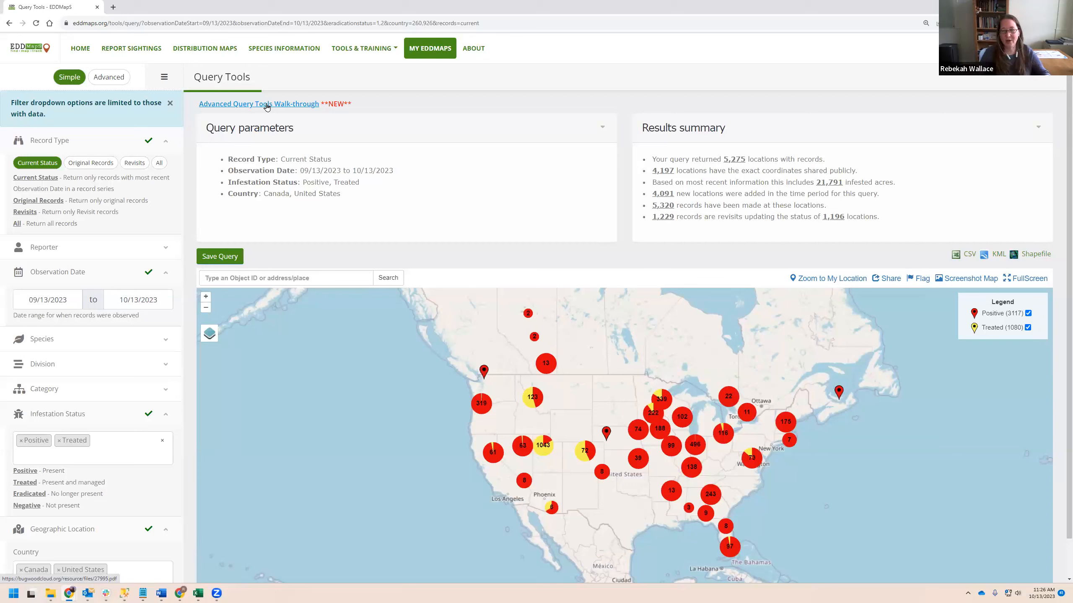
drag(353, 104, 197, 104)
click(407, 109)
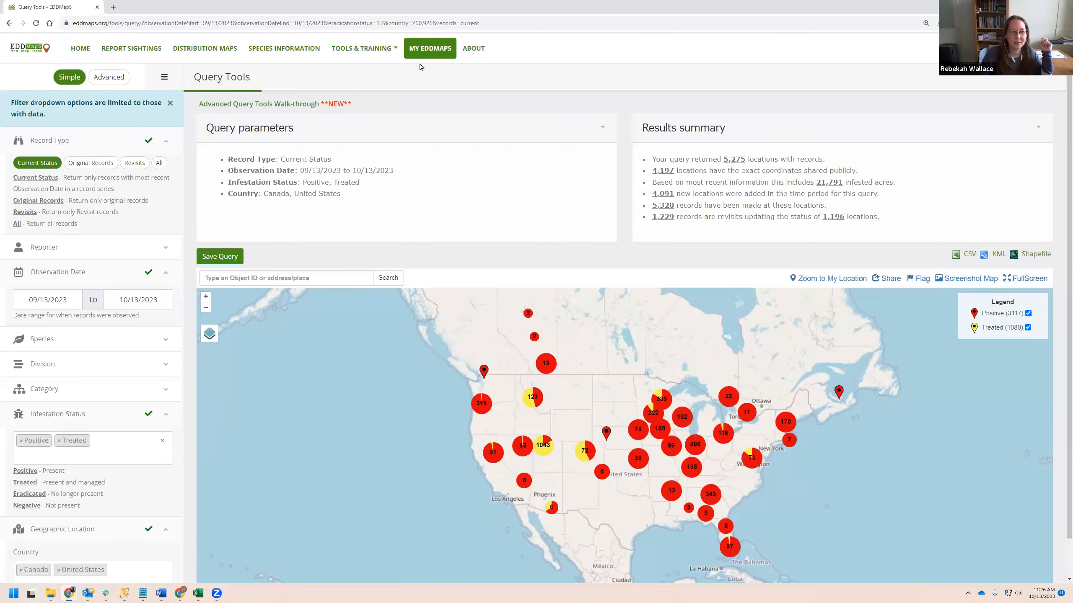
Go to My Saved Queries in My EDDMapS and open the Bugwood Fulwood Park Records query
click(429, 54)
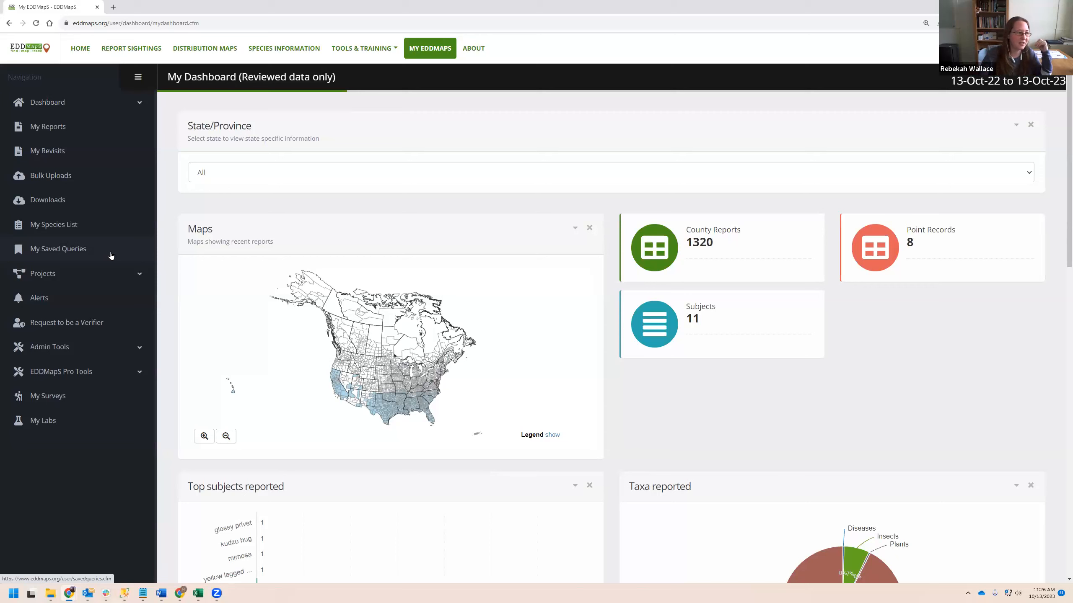
click(82, 254)
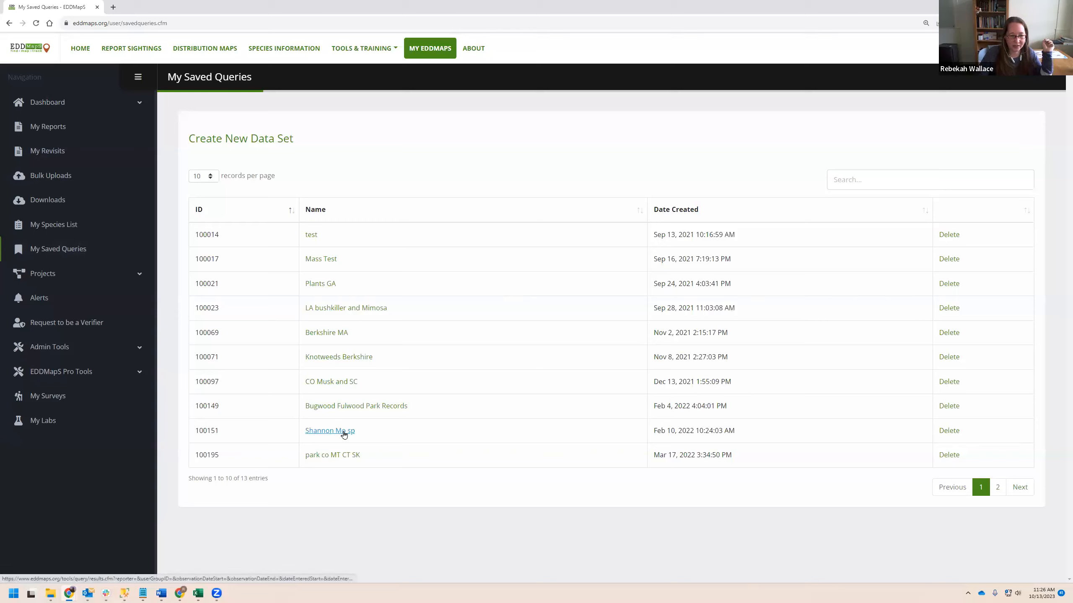
click(337, 409)
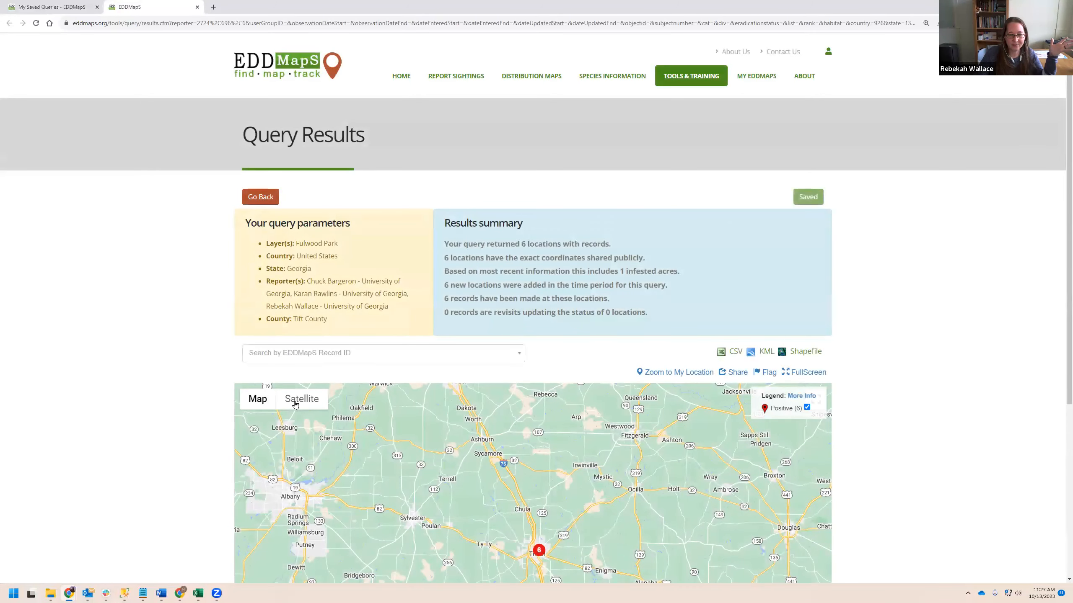
Review the saved query's parameters and results map, highlight its Fulwood Park layer, and close the results
scroll(153, 382, down, 4)
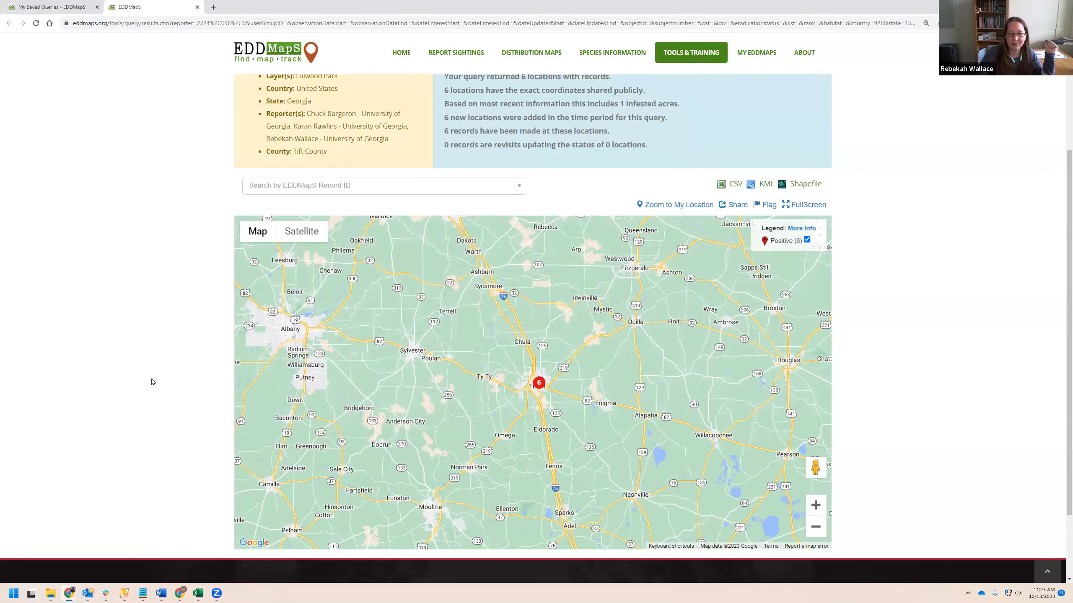
scroll(152, 382, up, 3)
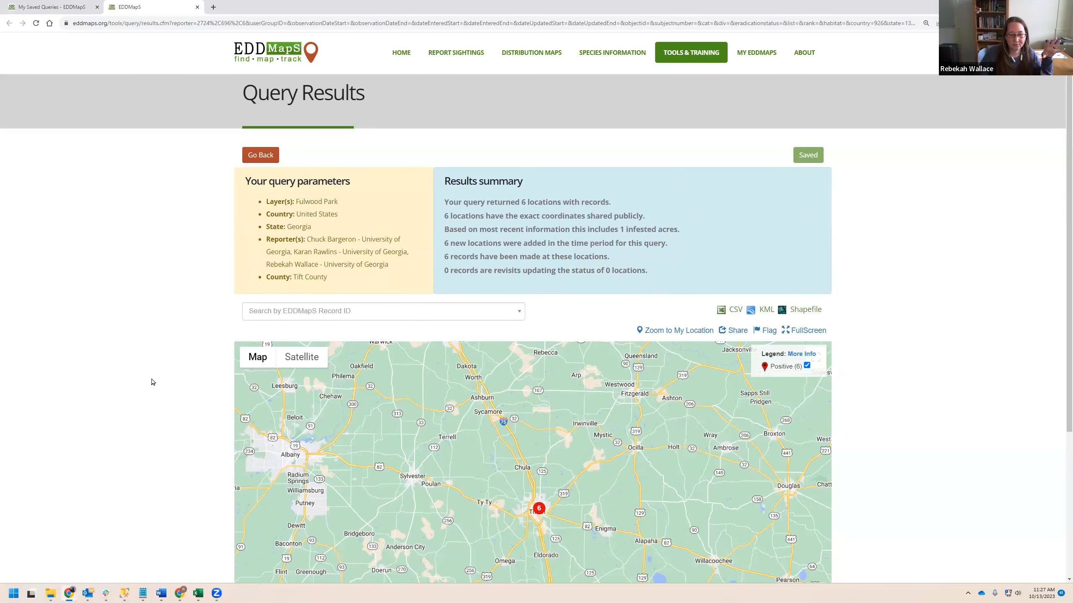
click(75, 9)
click(153, 7)
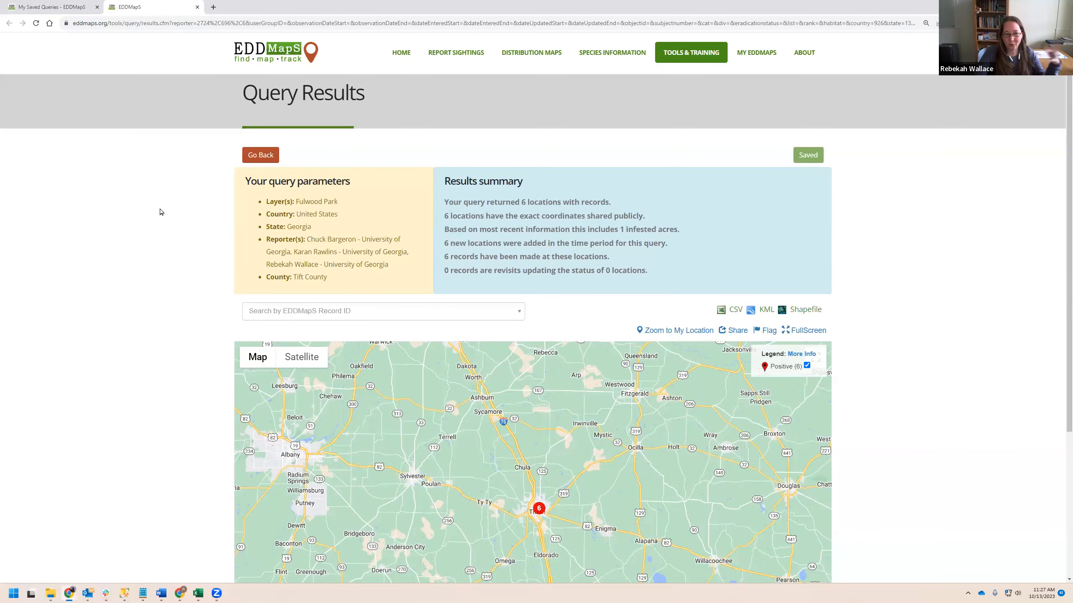
scroll(160, 211, down, 4)
scroll(160, 211, up, 4)
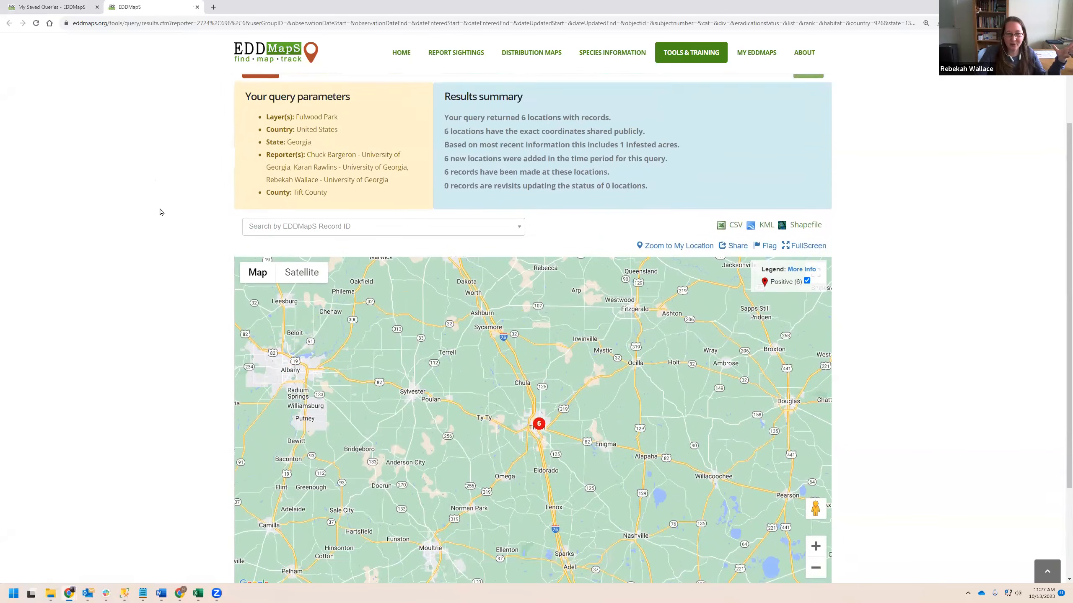
drag(338, 202, 278, 202)
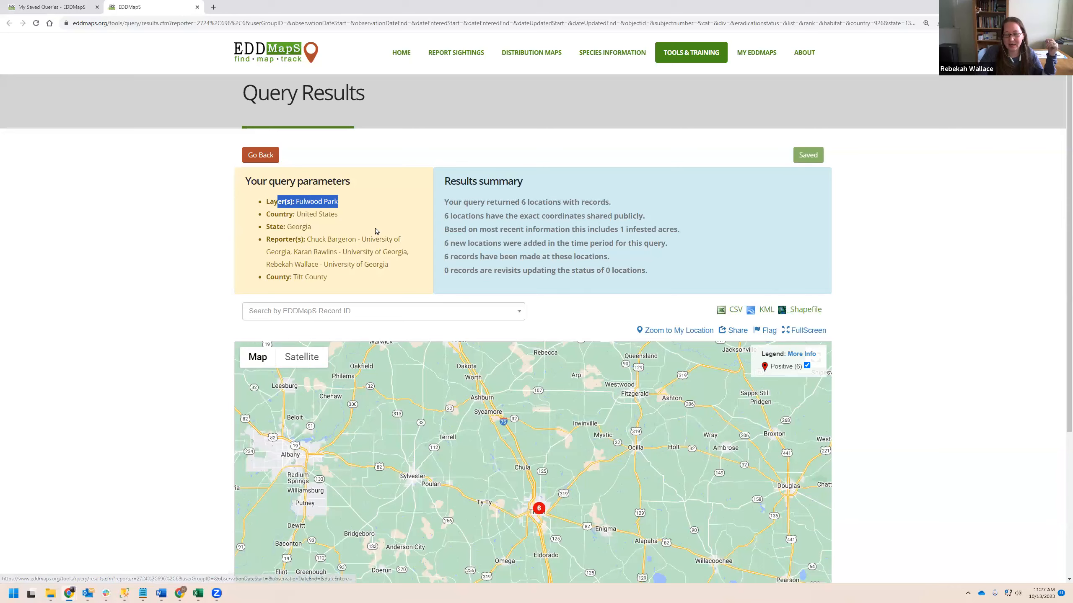
click(197, 8)
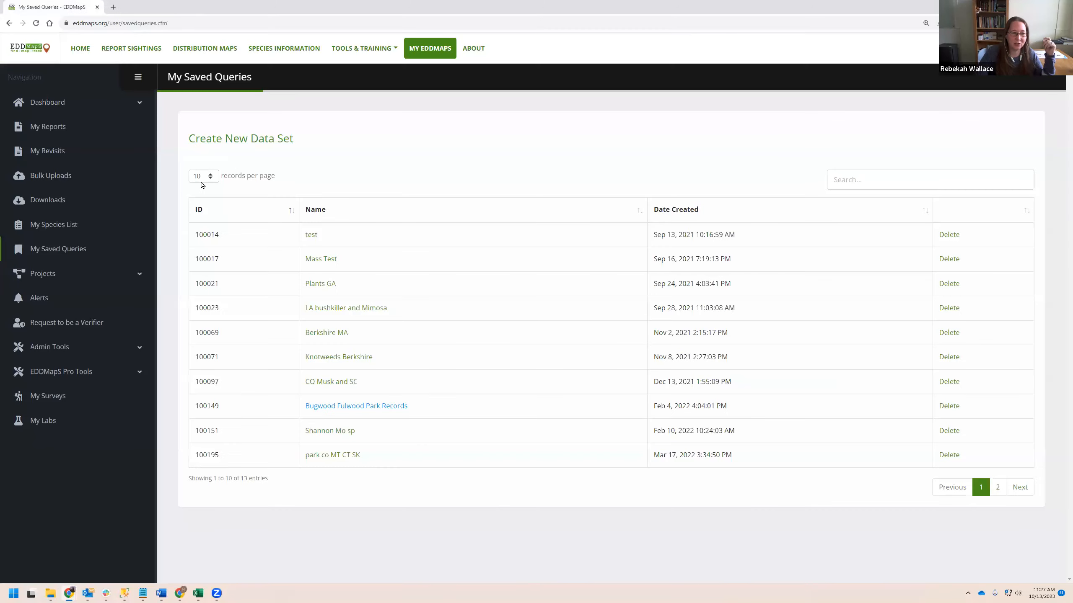
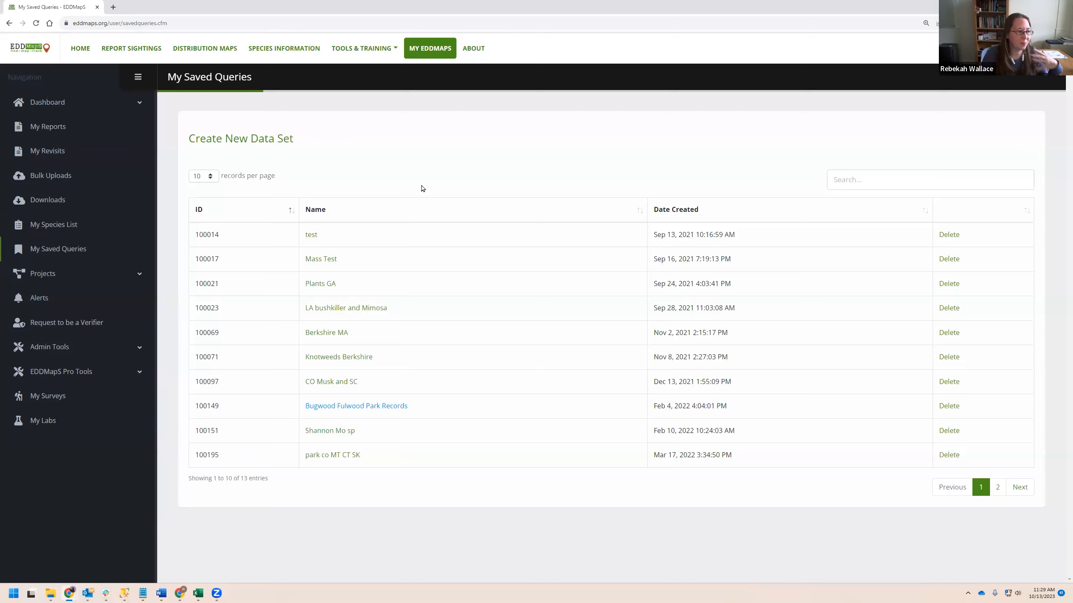
Open the Training Materials page and look through it down to the Additional Training Materials
click(368, 55)
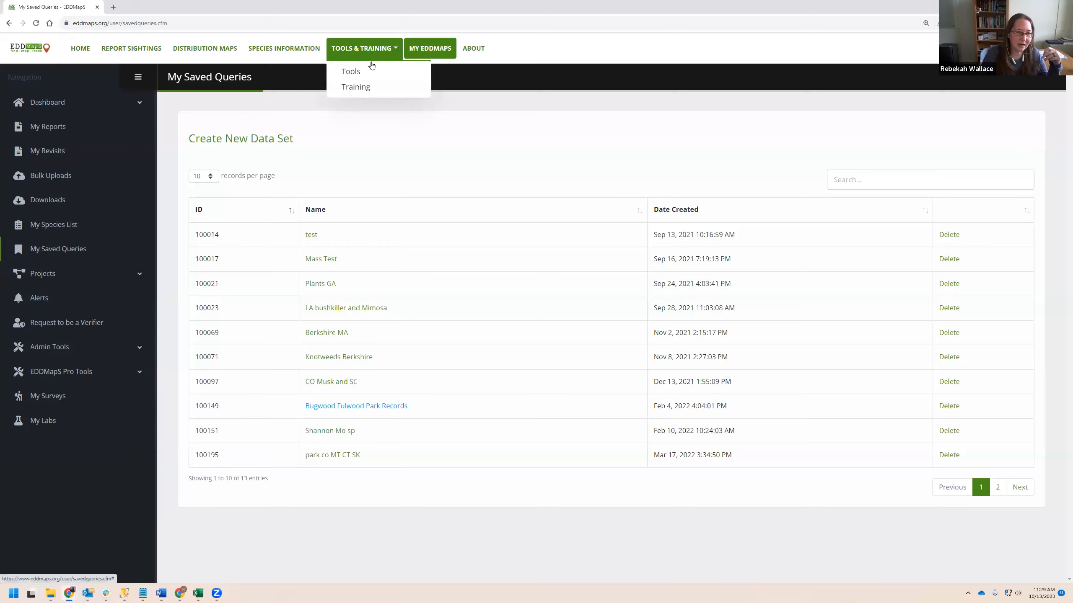
click(371, 88)
scroll(308, 439, down, 5)
scroll(309, 440, down, 15)
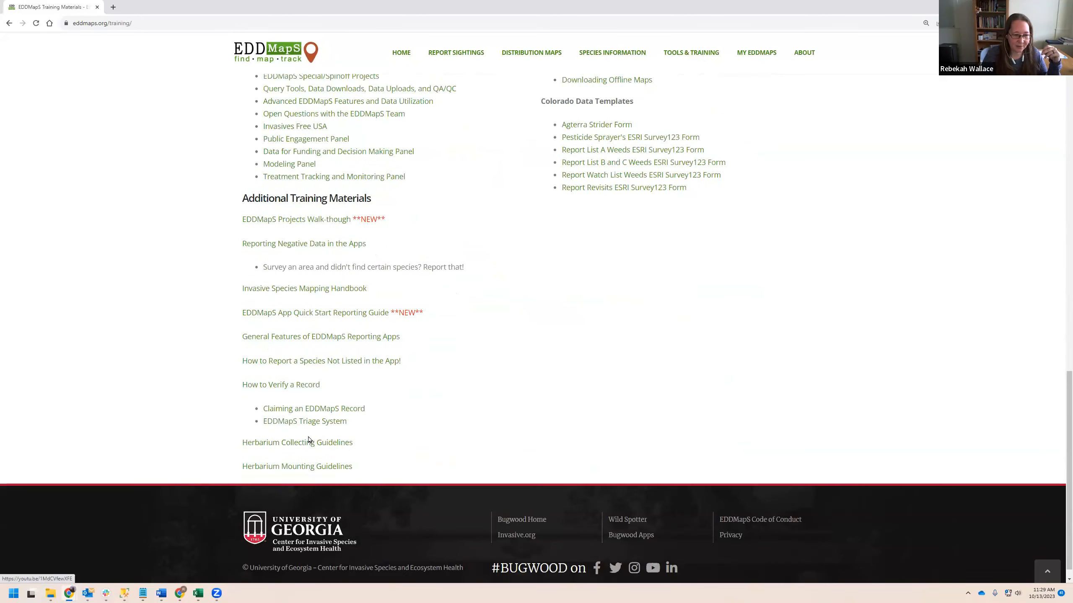
Open the Tools page and highlight the Bulk Data Entry Templates and Data Dictionary entry under Bulk Data Resources
mouse_move(690, 52)
click(688, 76)
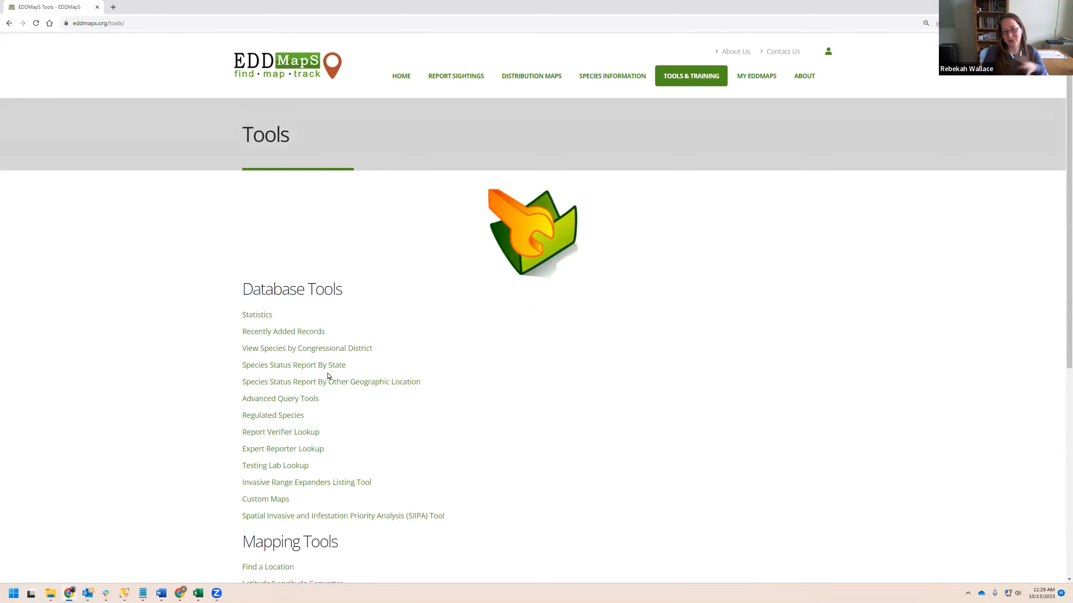
scroll(329, 375, down, 6)
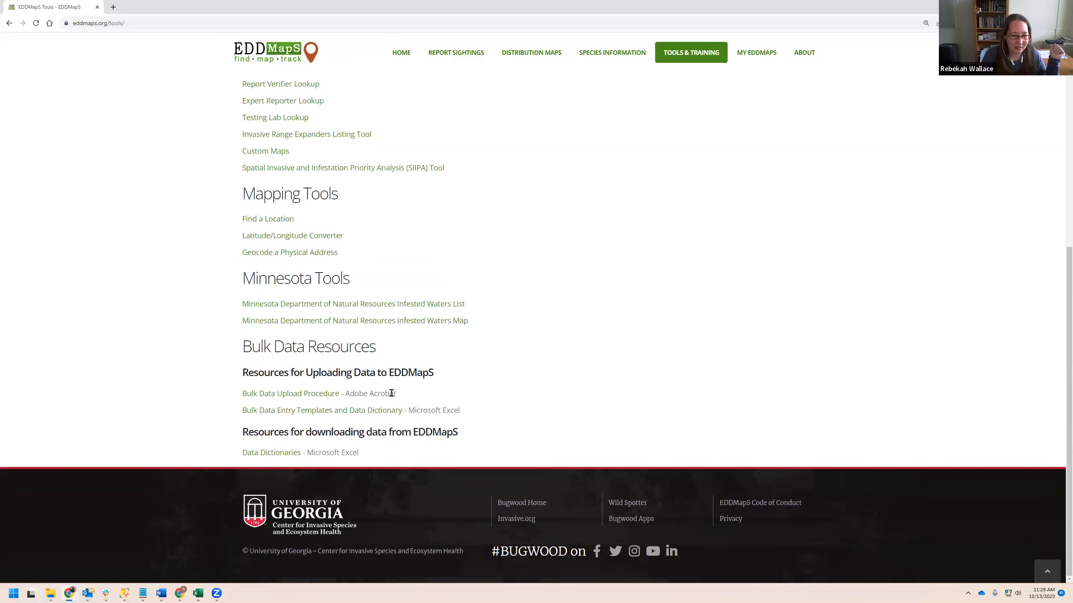
drag(243, 348, 443, 374)
drag(242, 373, 241, 396)
drag(502, 412, 235, 410)
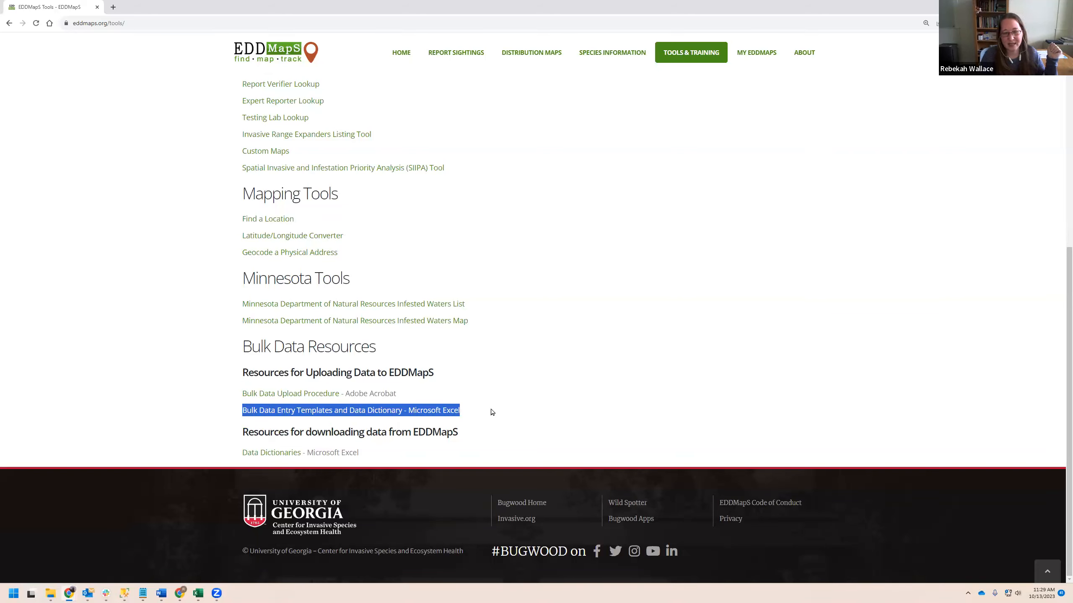
click(434, 413)
drag(469, 413, 412, 411)
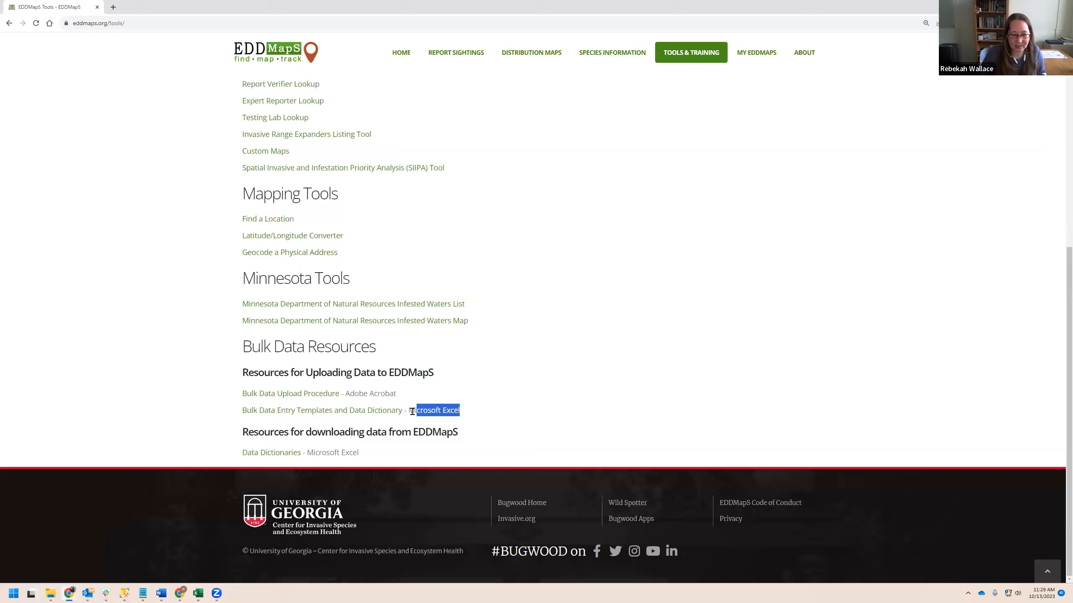
click(434, 409)
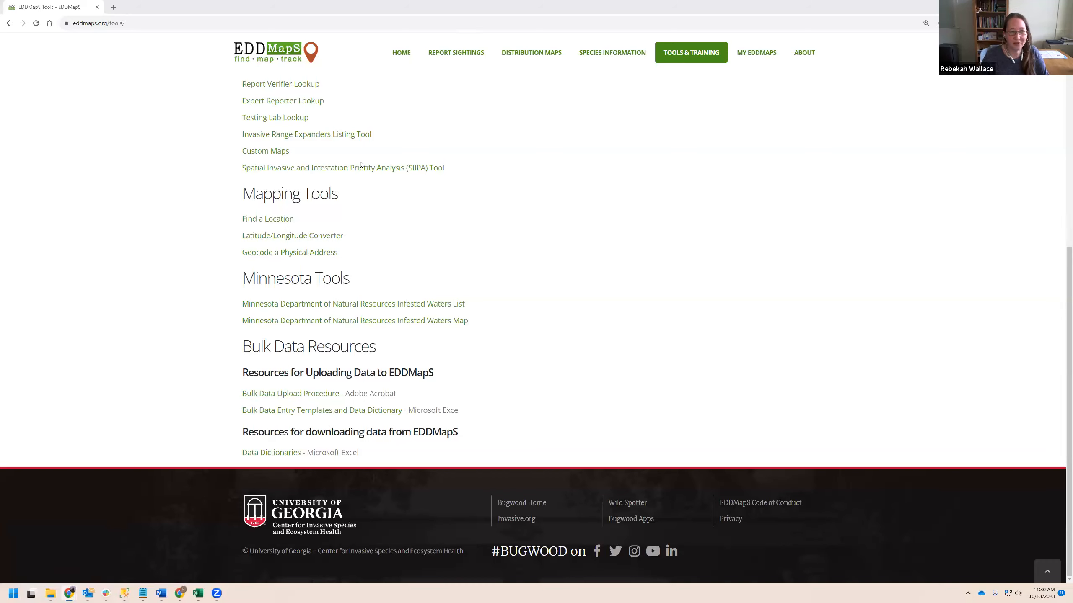
Open Advanced Query Tools from the Database Tools list and activate the map's Object ID or address/place search
mouse_move(675, 57)
click(678, 76)
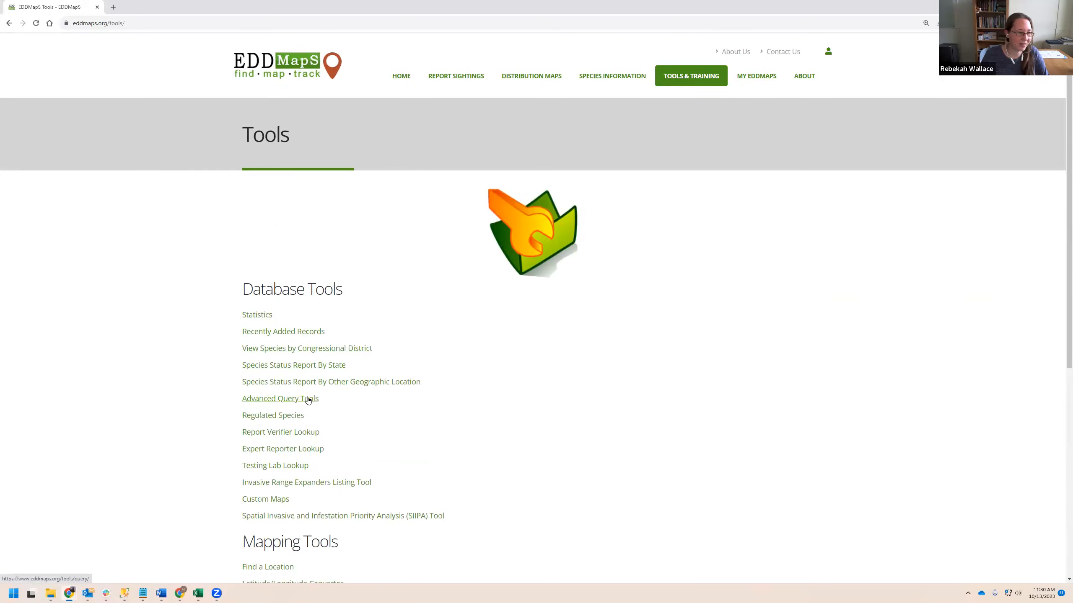
click(307, 395)
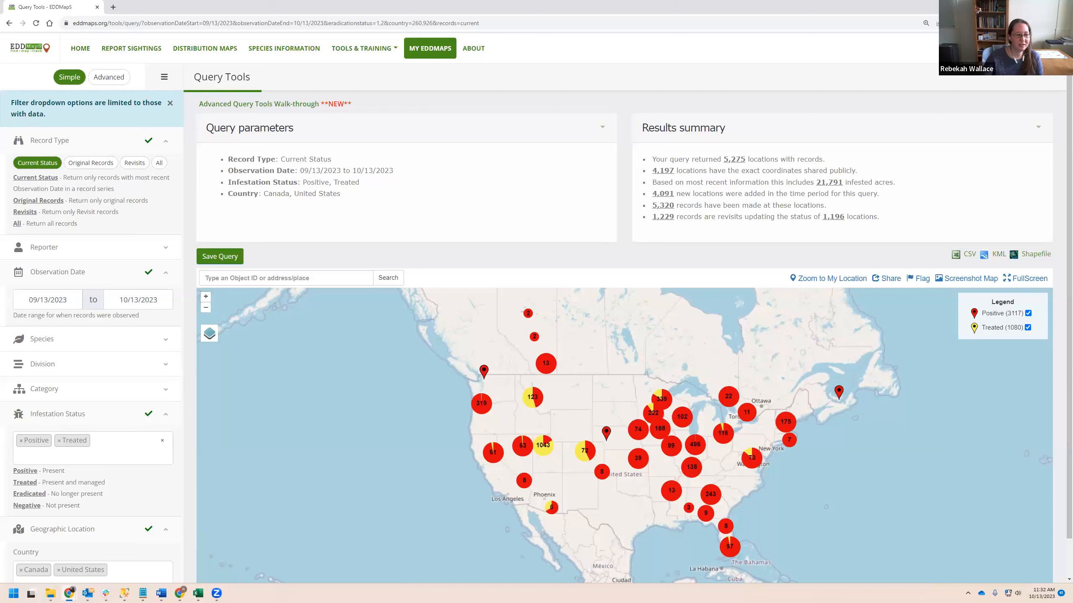
click(239, 279)
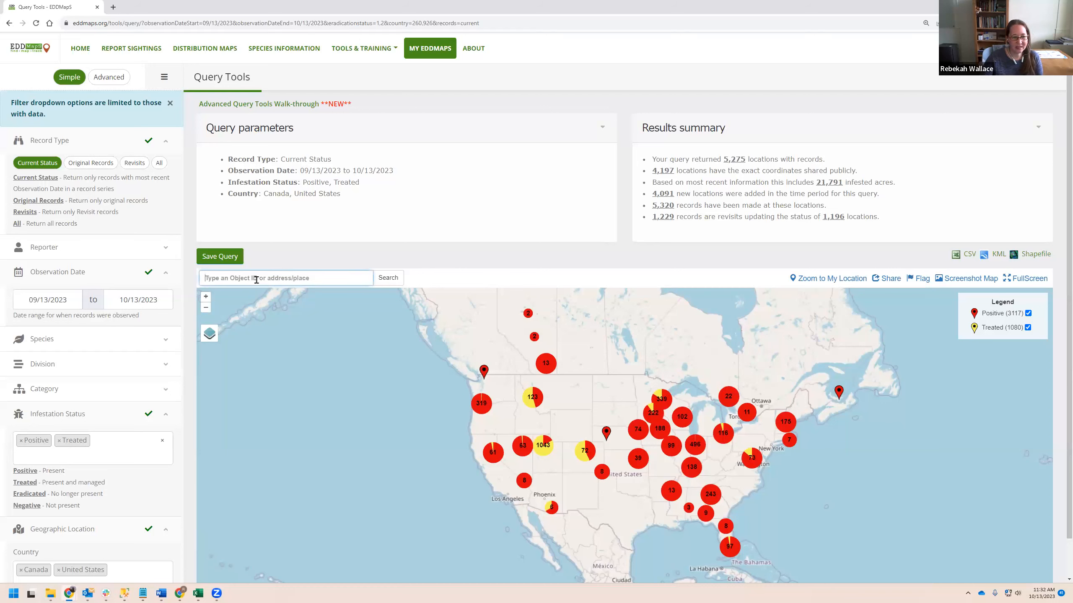
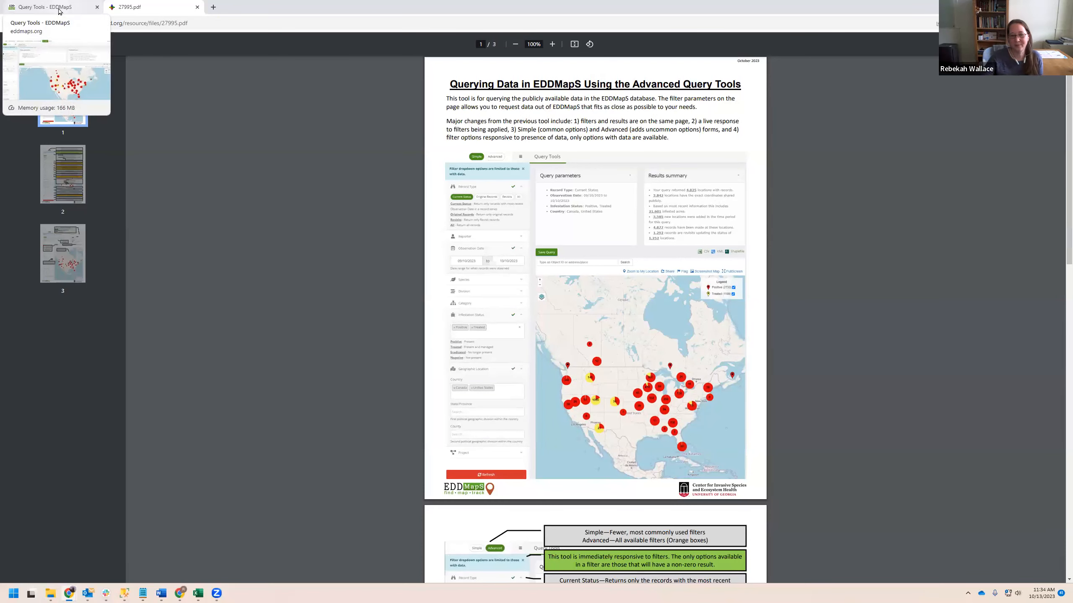
Leave the walk-through PDF, open the Training Materials page and highlight the October 13, 2023 Advanced Query Tool event
click(59, 8)
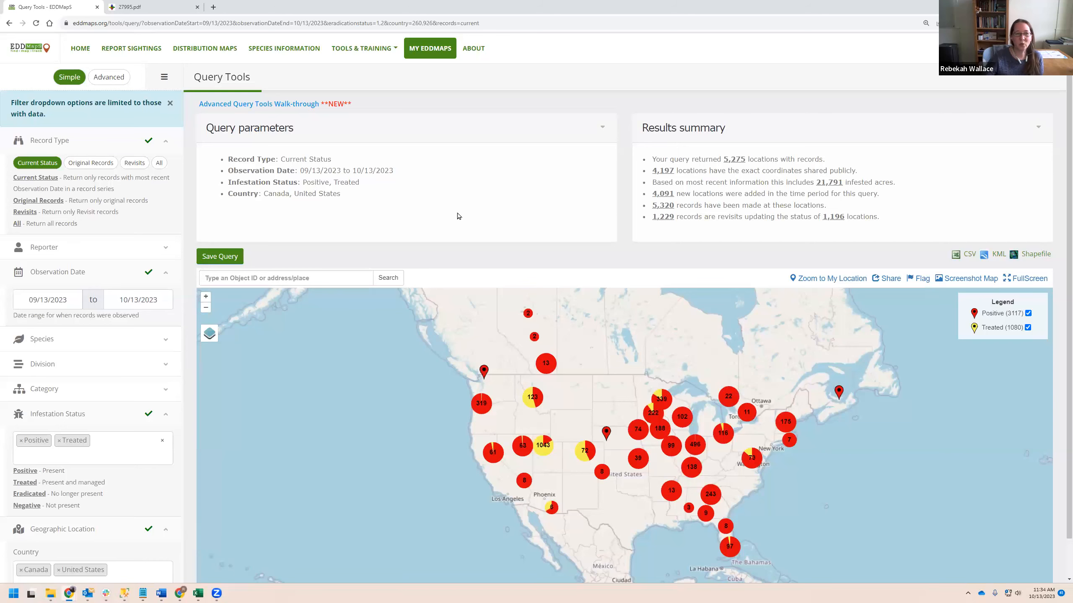
click(366, 49)
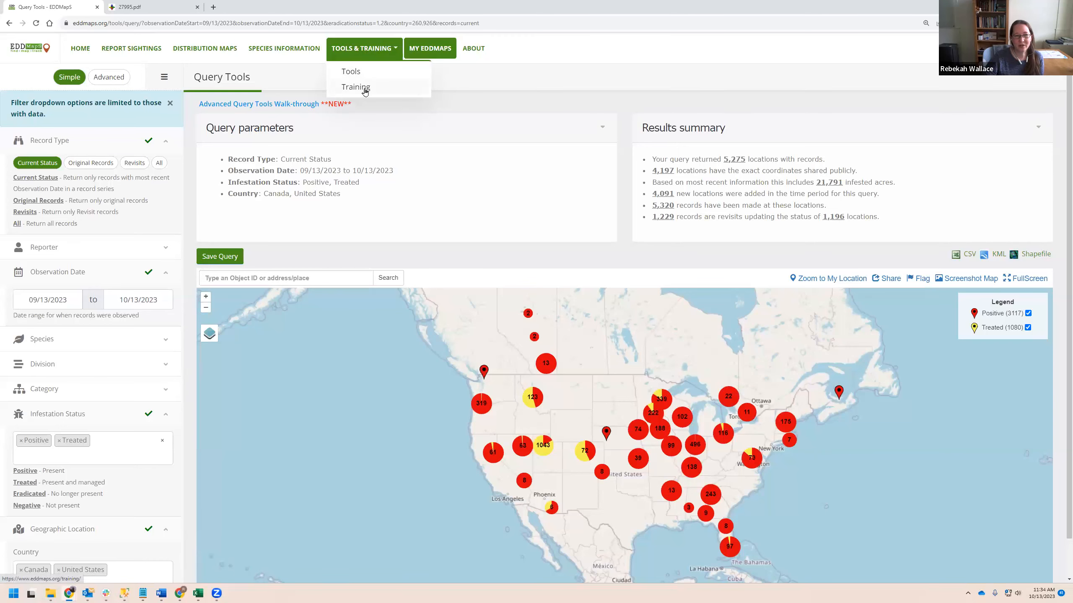
click(356, 87)
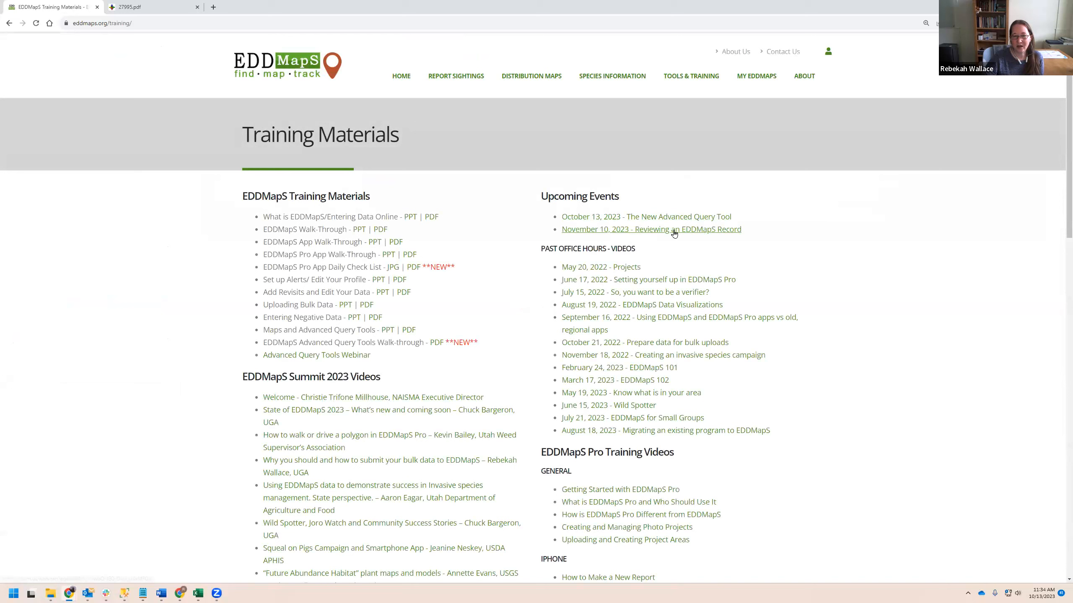
drag(735, 217, 561, 216)
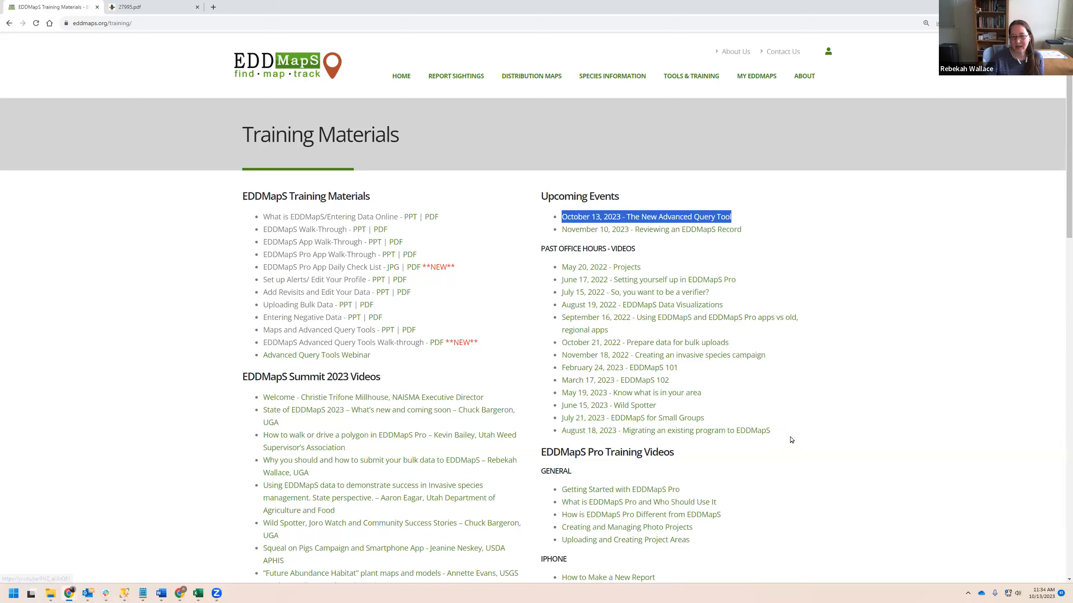
click(804, 435)
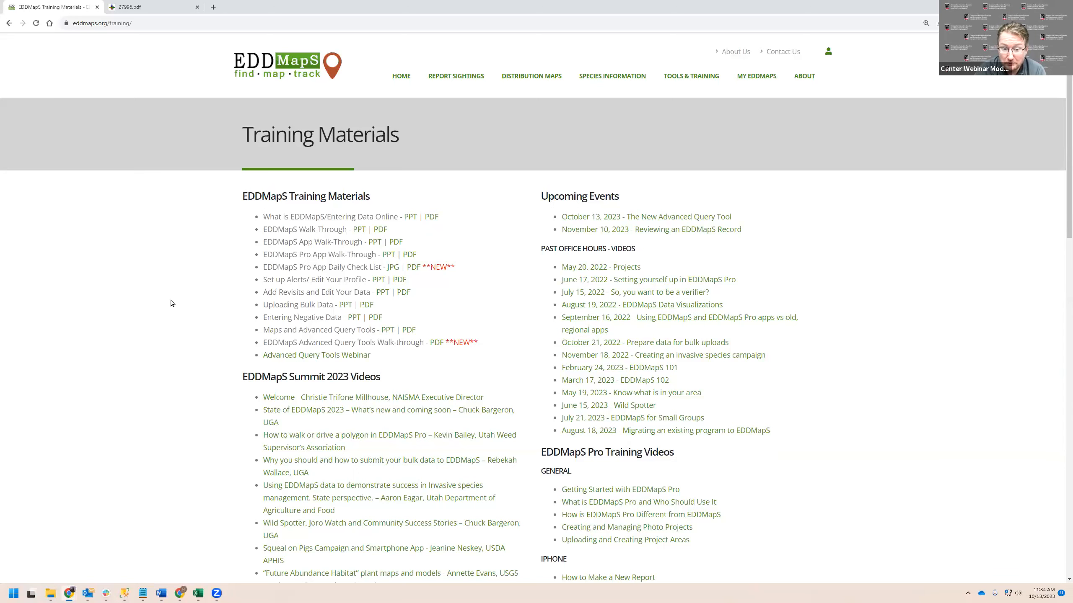
Go back to Query Tools, reopen the Training Materials page and highlight the November 10, 2023 record review event
key(alt+Left)
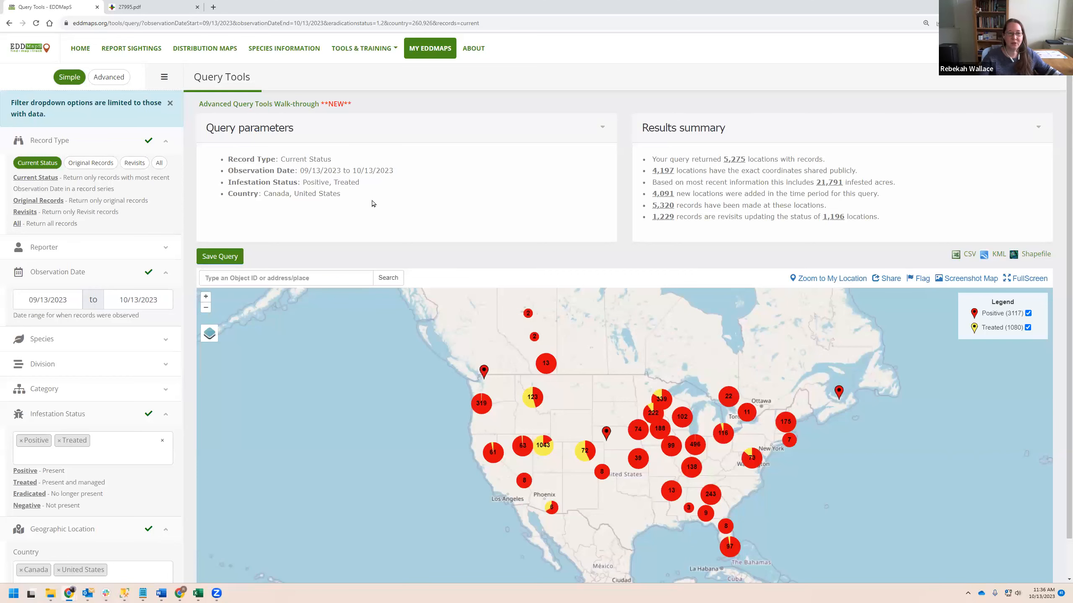
click(365, 48)
click(353, 87)
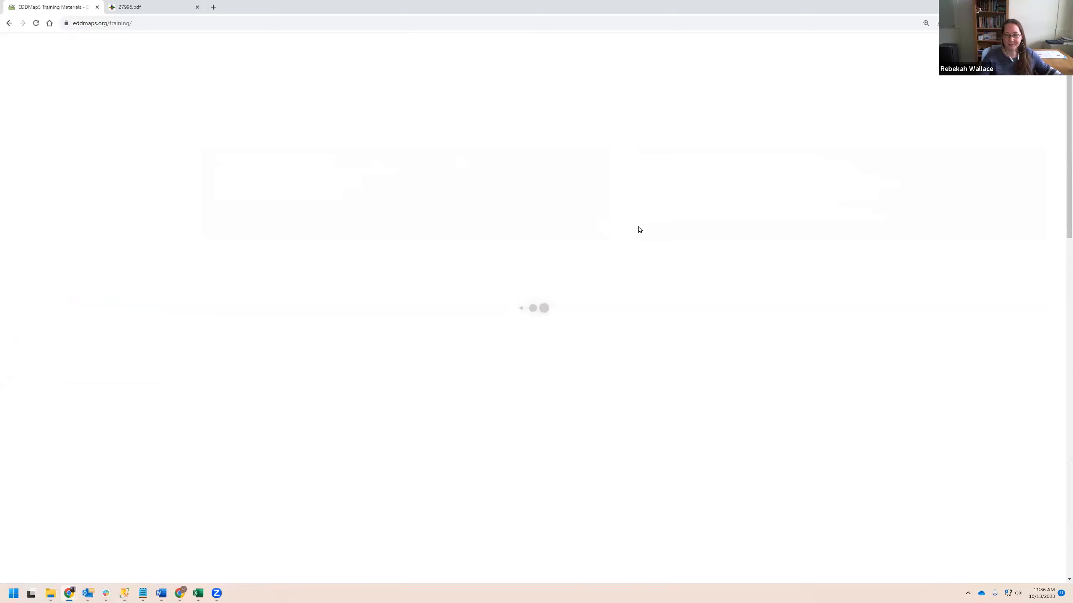
drag(750, 230, 562, 230)
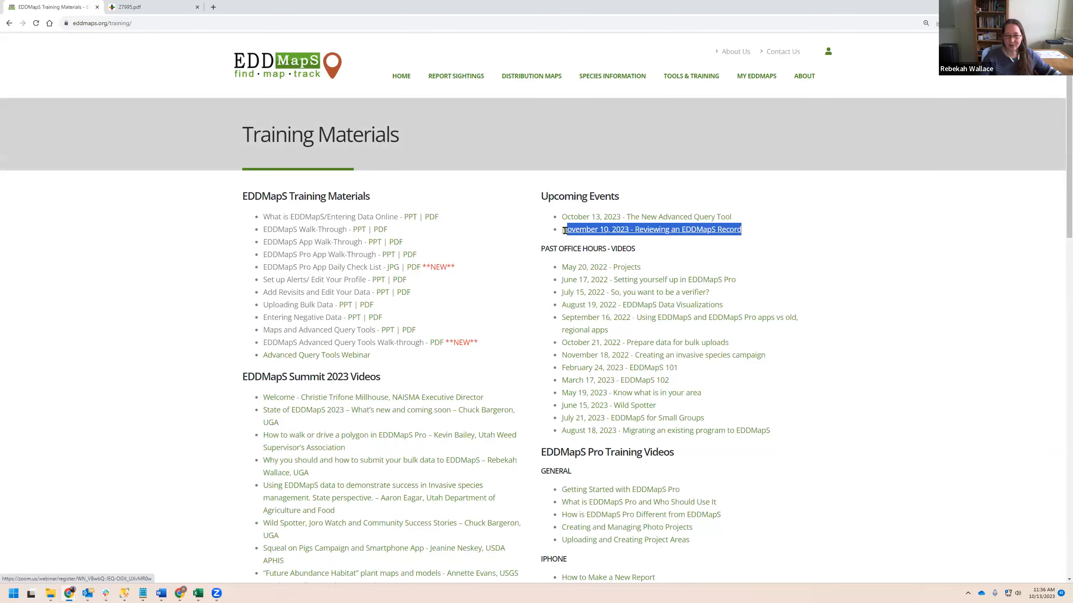
click(762, 233)
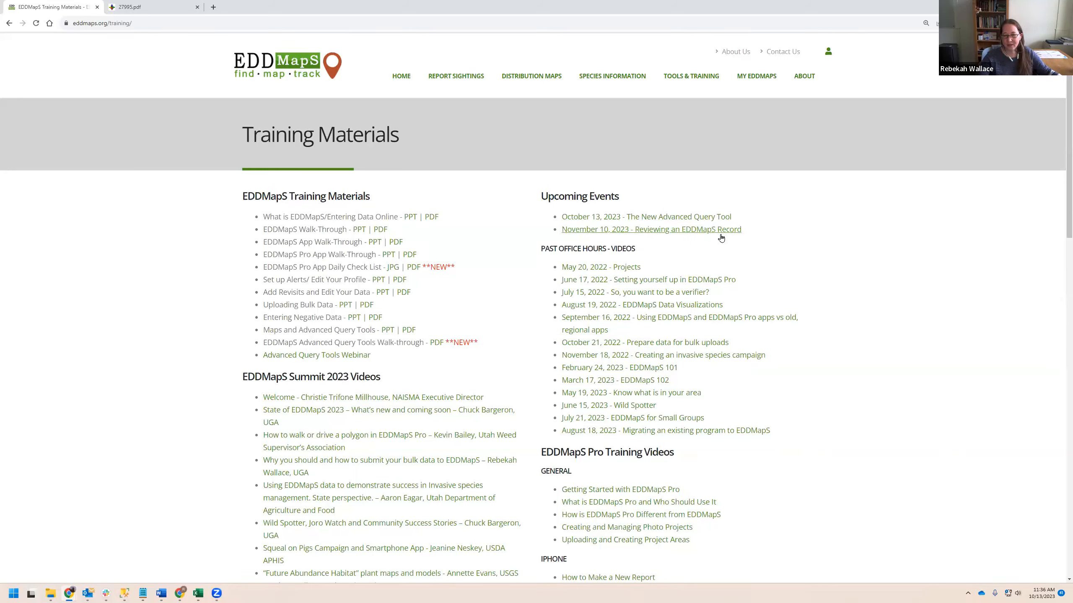